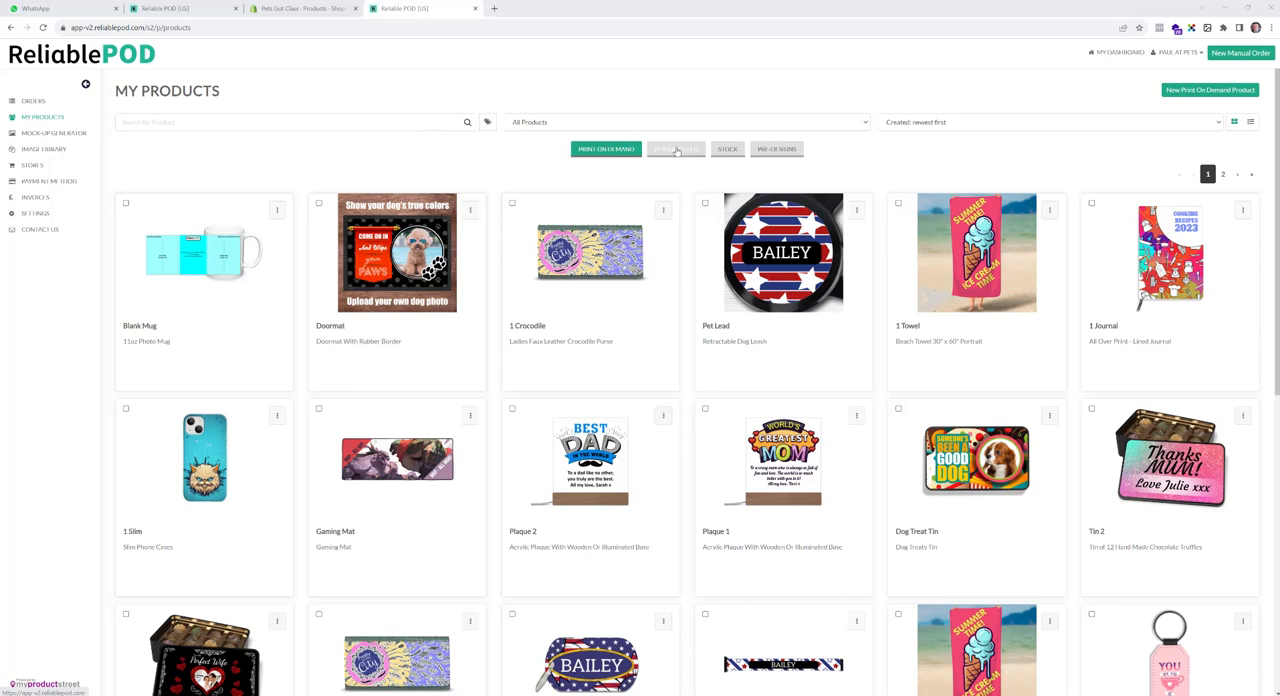
- Start a new personalised product from the Circular Christmas Tree Ornament in the Home Office category and begin designing it
{"action": "left_click", "coordinate": [677, 150]}
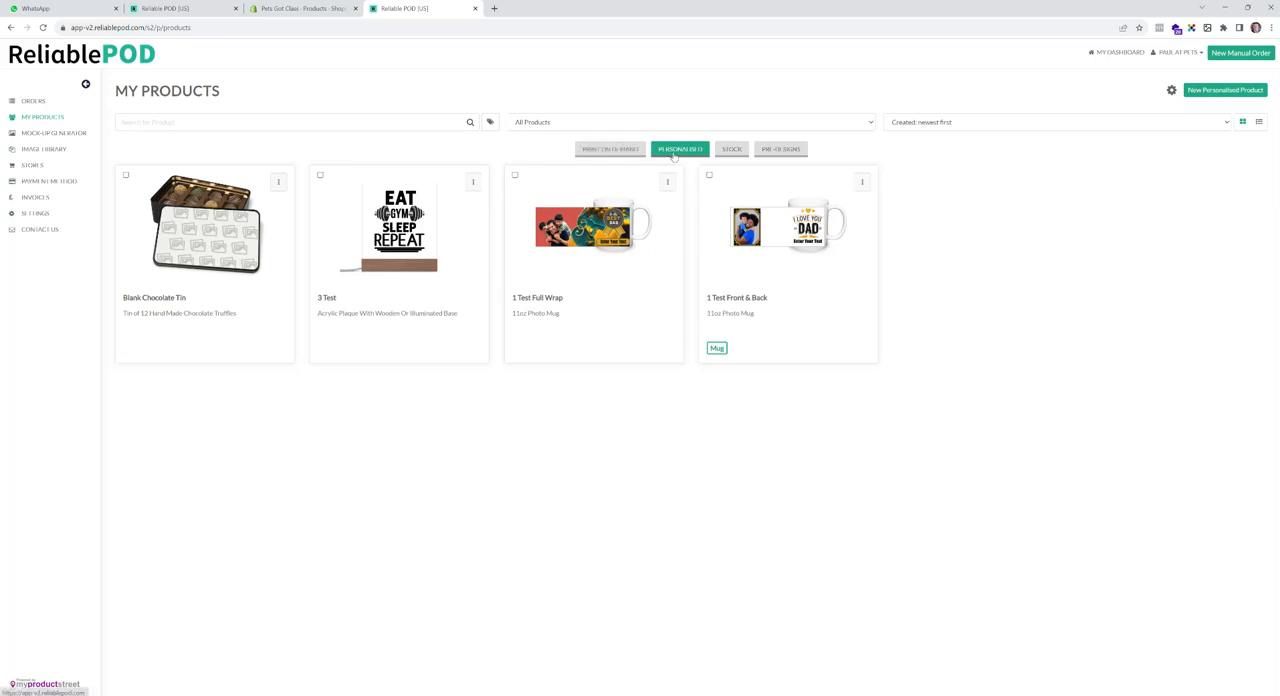
{"action": "left_click", "coordinate": [1210, 90]}
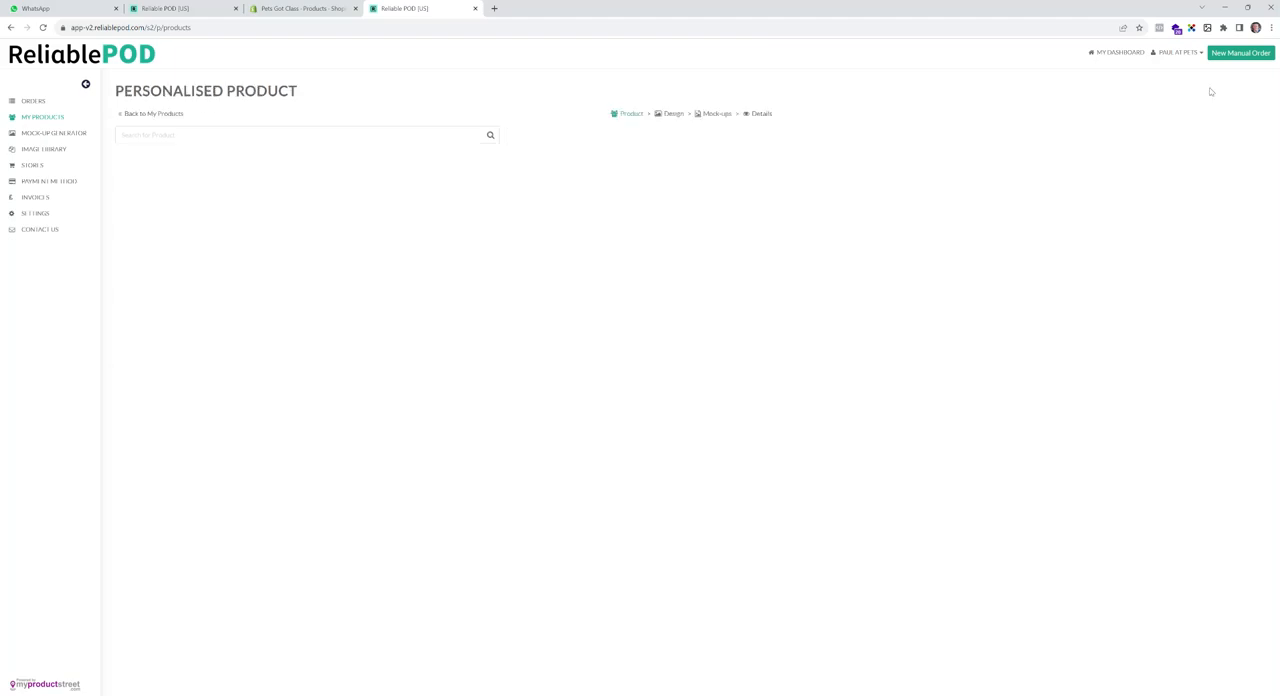
{"action": "scroll", "coordinate": [263, 337], "scroll_direction": "down", "scroll_amount": 3}
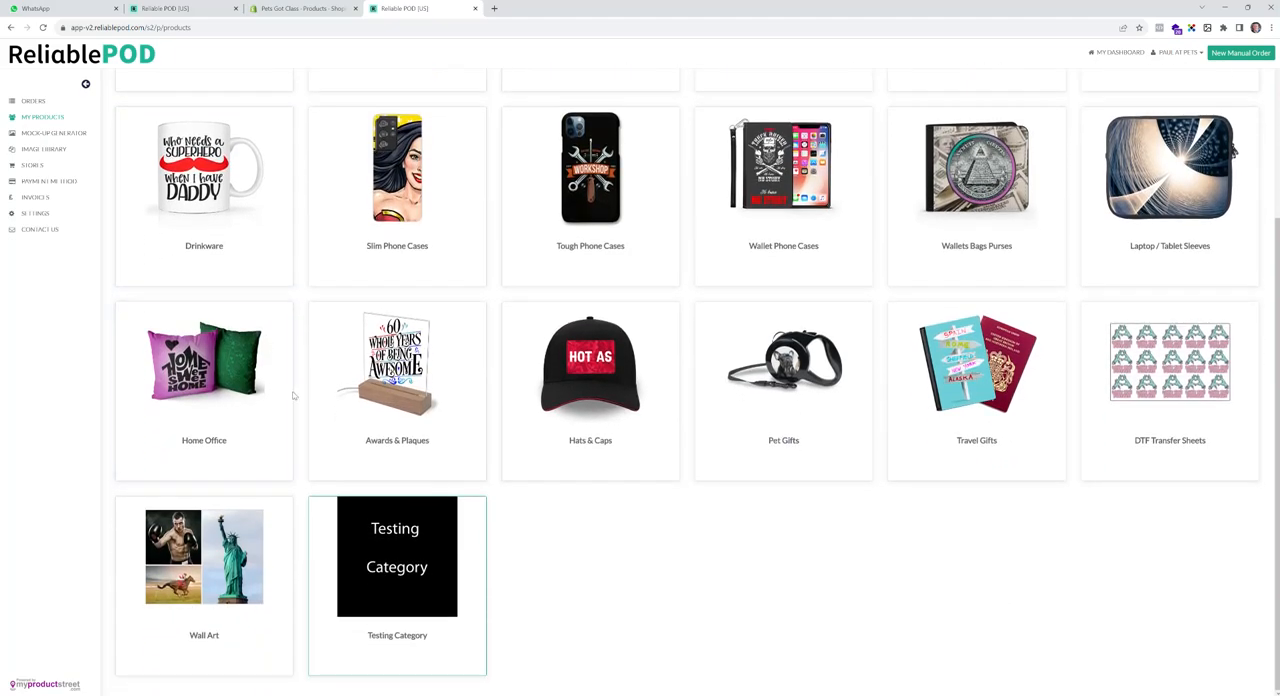
{"action": "left_click", "coordinate": [230, 386]}
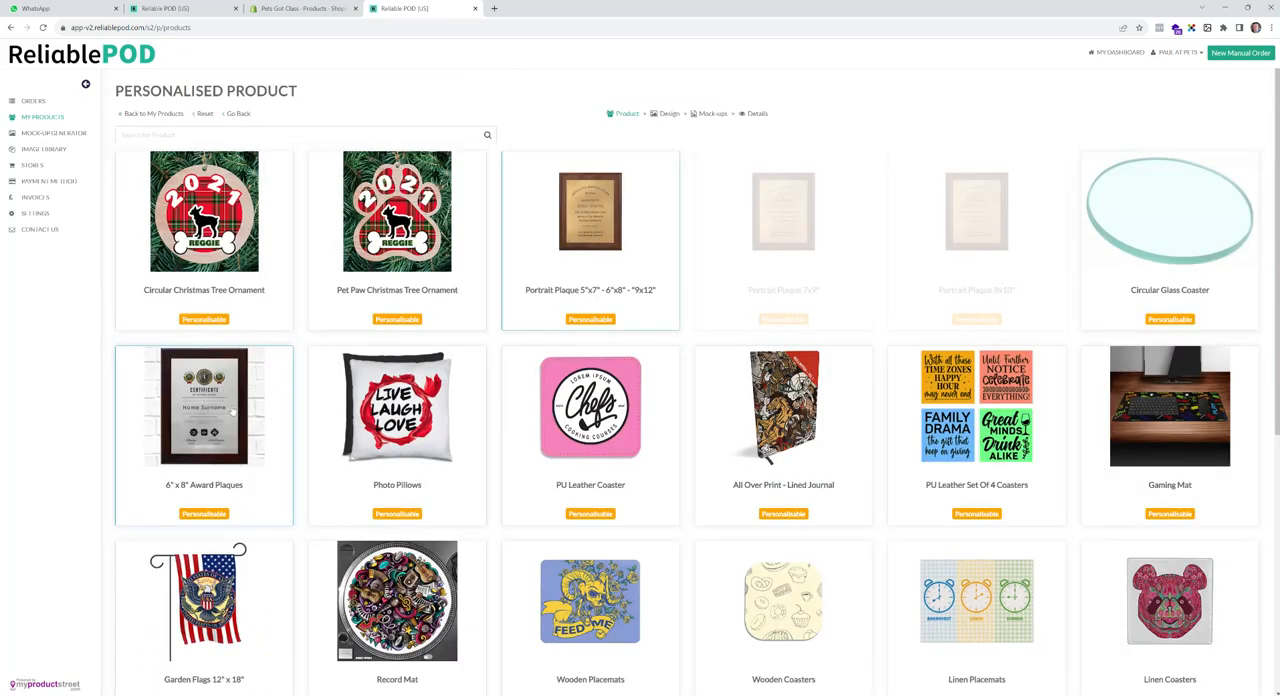
{"action": "left_click", "coordinate": [216, 210]}
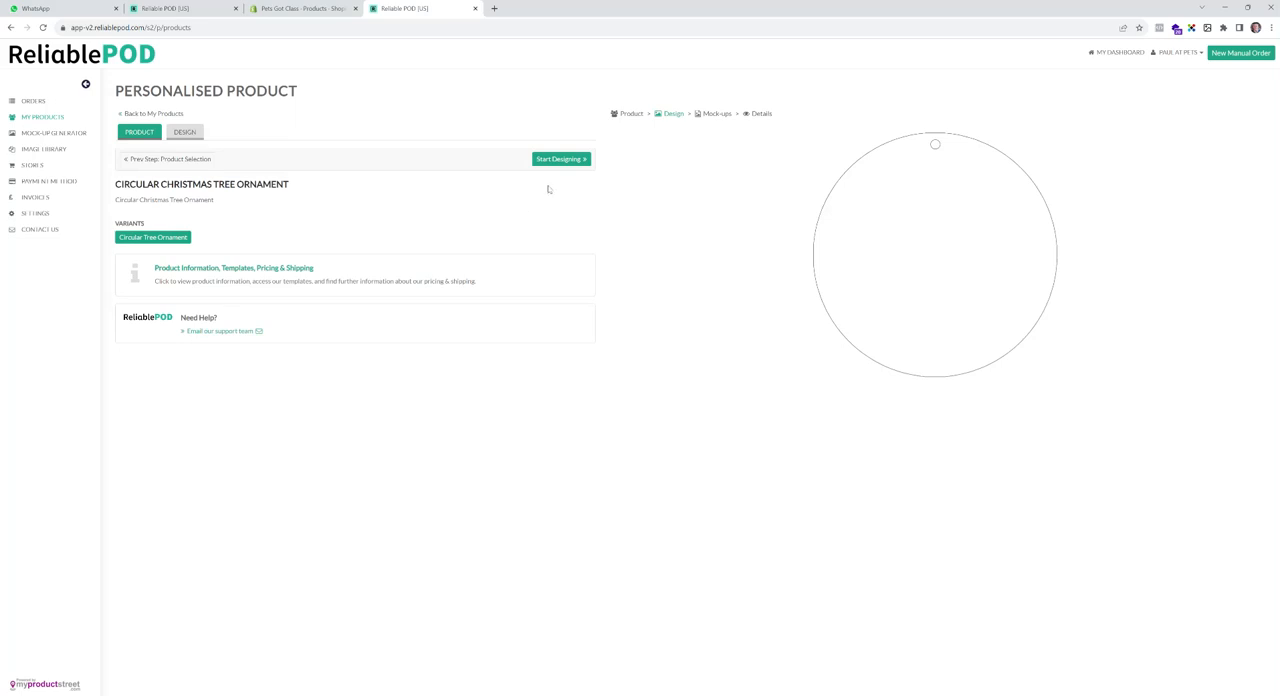
{"action": "left_click", "coordinate": [574, 163]}
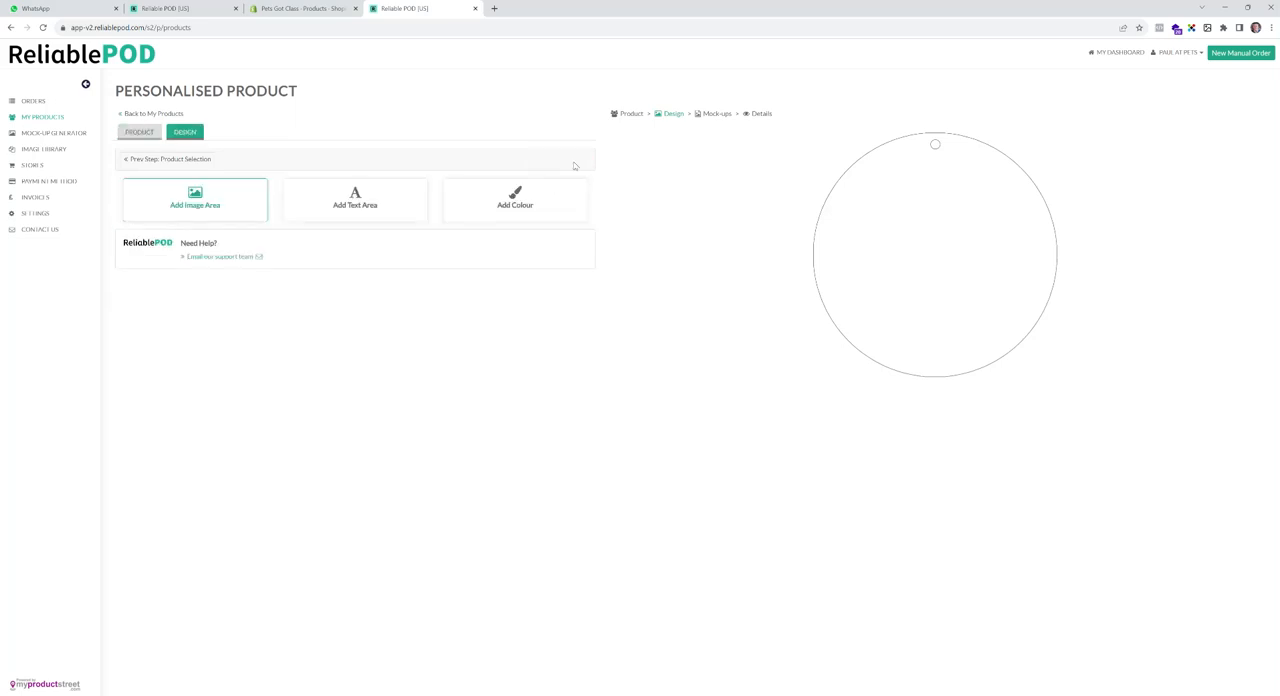
- Add an image area to the ornament and disable the option for consumers to upload their own image
{"action": "left_click", "coordinate": [238, 207]}
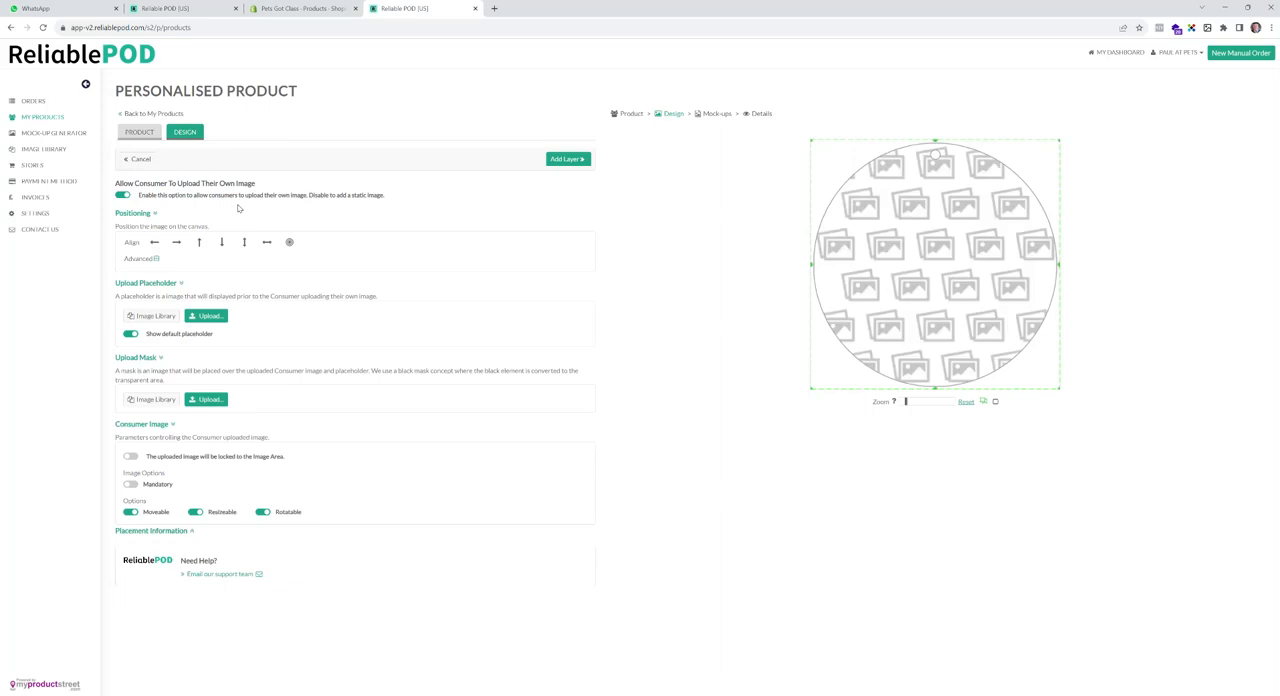
{"action": "left_click", "coordinate": [123, 196]}
{"action": "left_click", "coordinate": [122, 196]}
{"action": "left_click", "coordinate": [122, 196]}
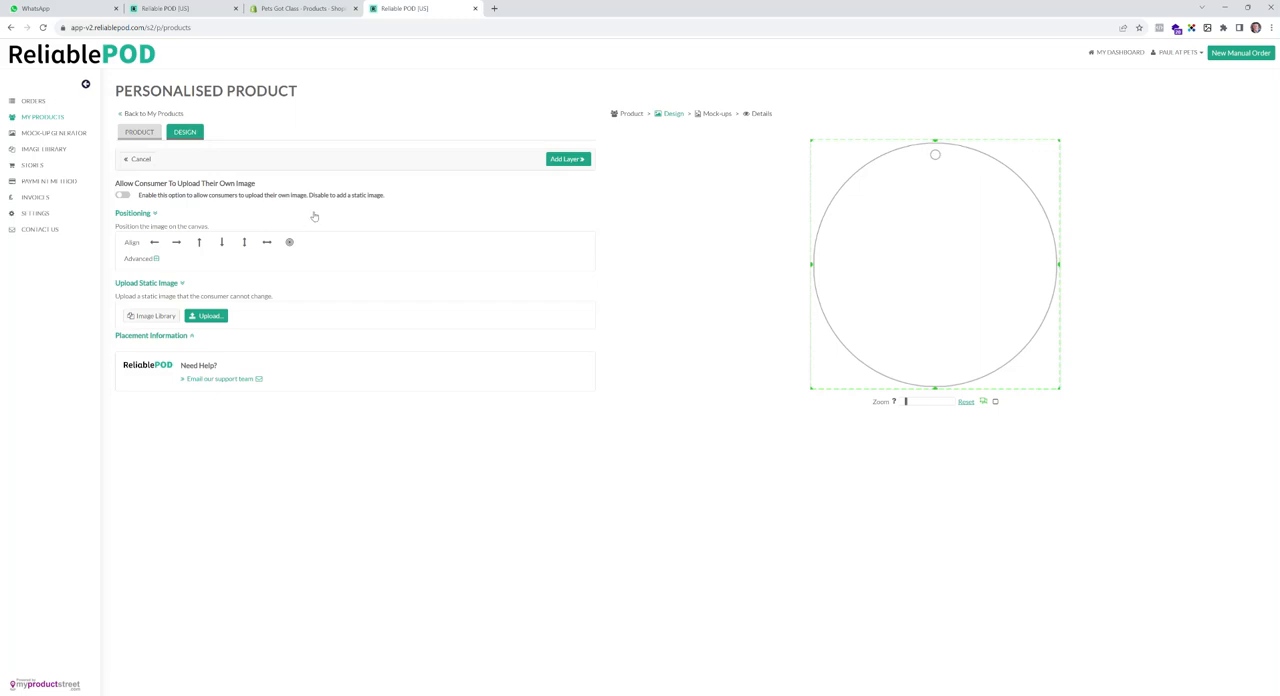
- Upload the image file Text from the Round Ornament folder as the static image, add it as a layer and lock that layer
{"action": "left_click", "coordinate": [213, 317]}
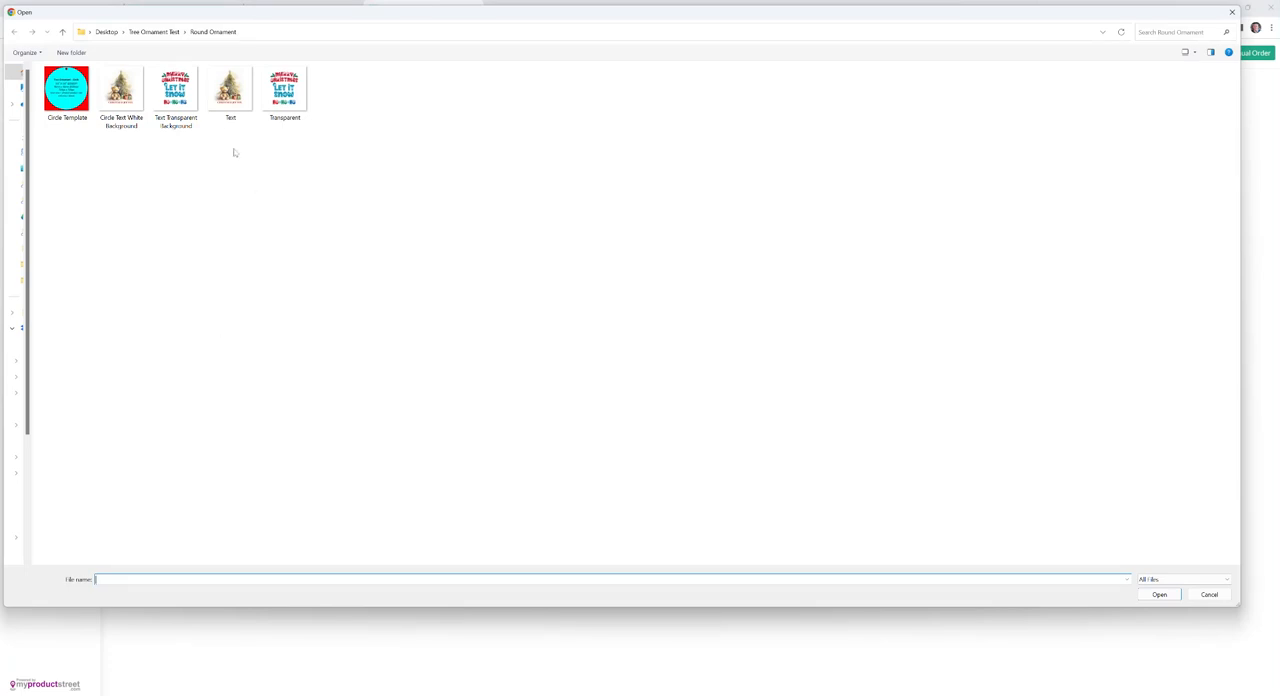
{"action": "left_click", "coordinate": [226, 92]}
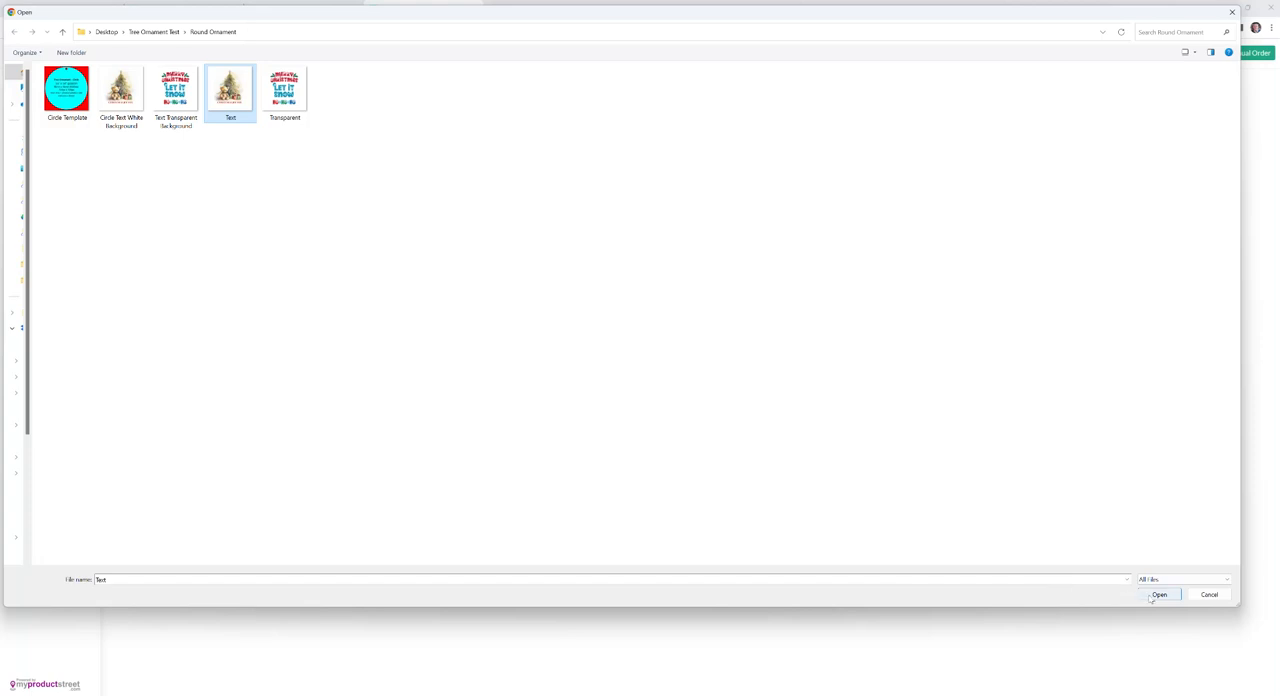
{"action": "left_click", "coordinate": [1158, 595]}
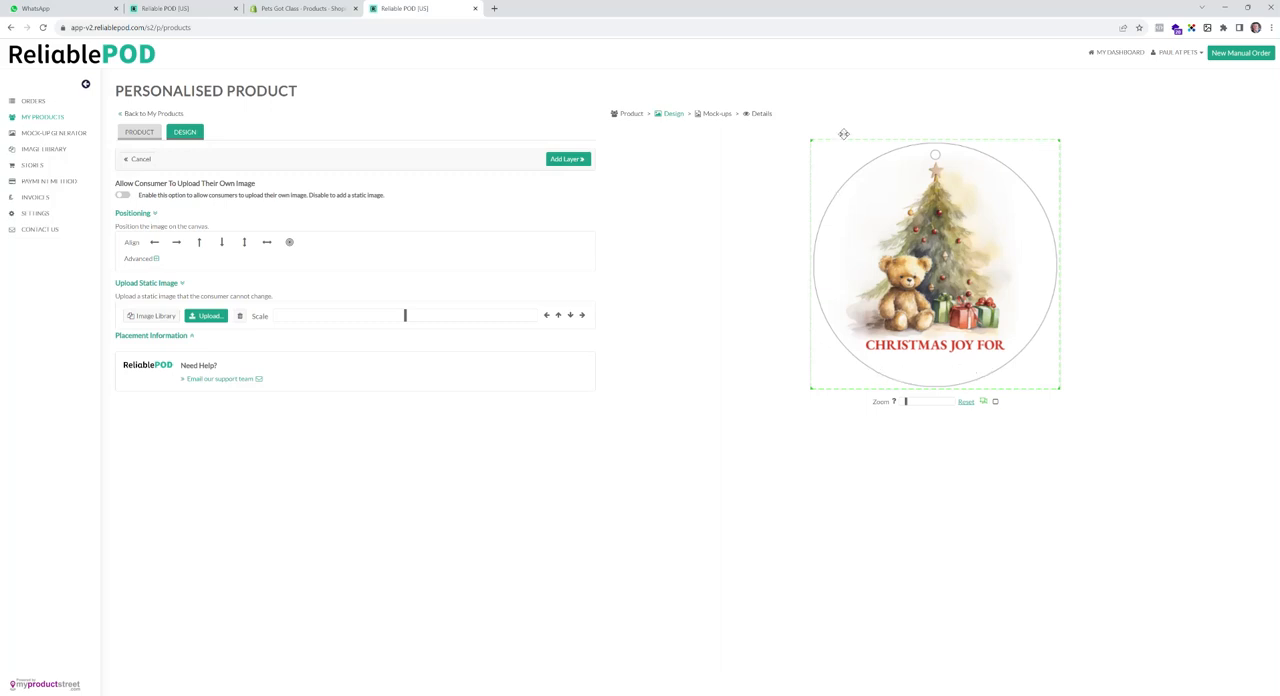
{"action": "left_click", "coordinate": [577, 163]}
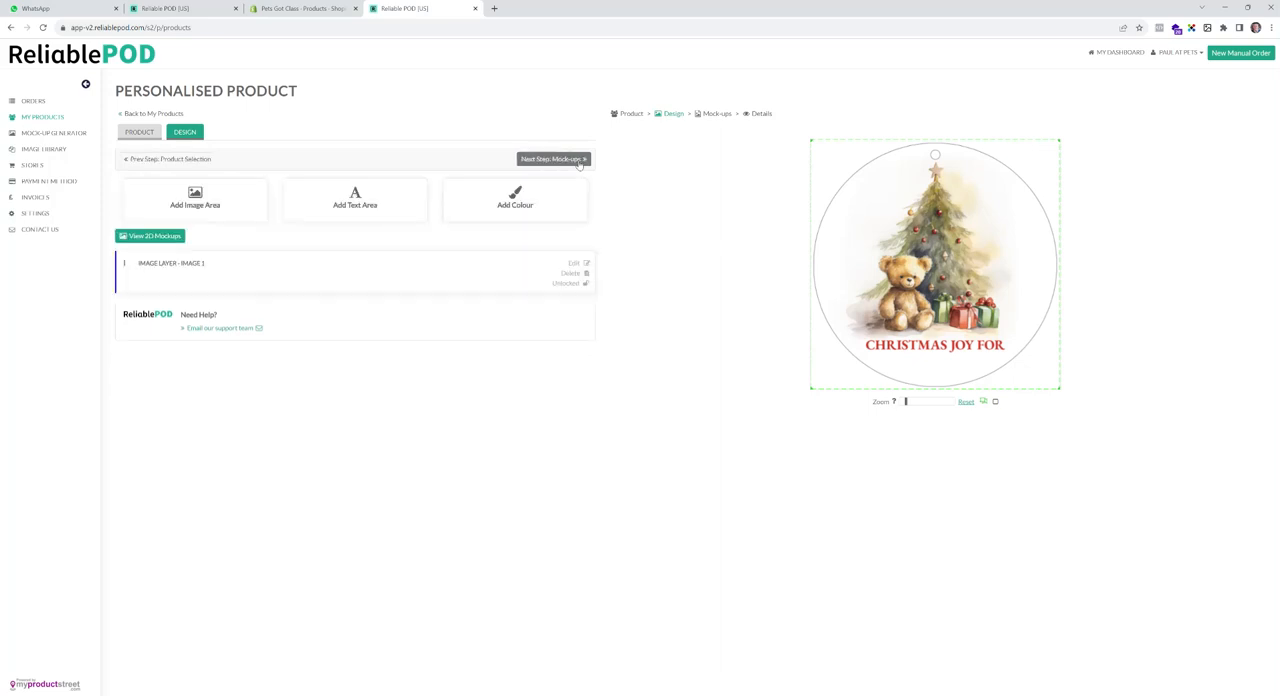
{"action": "left_click", "coordinate": [586, 294]}
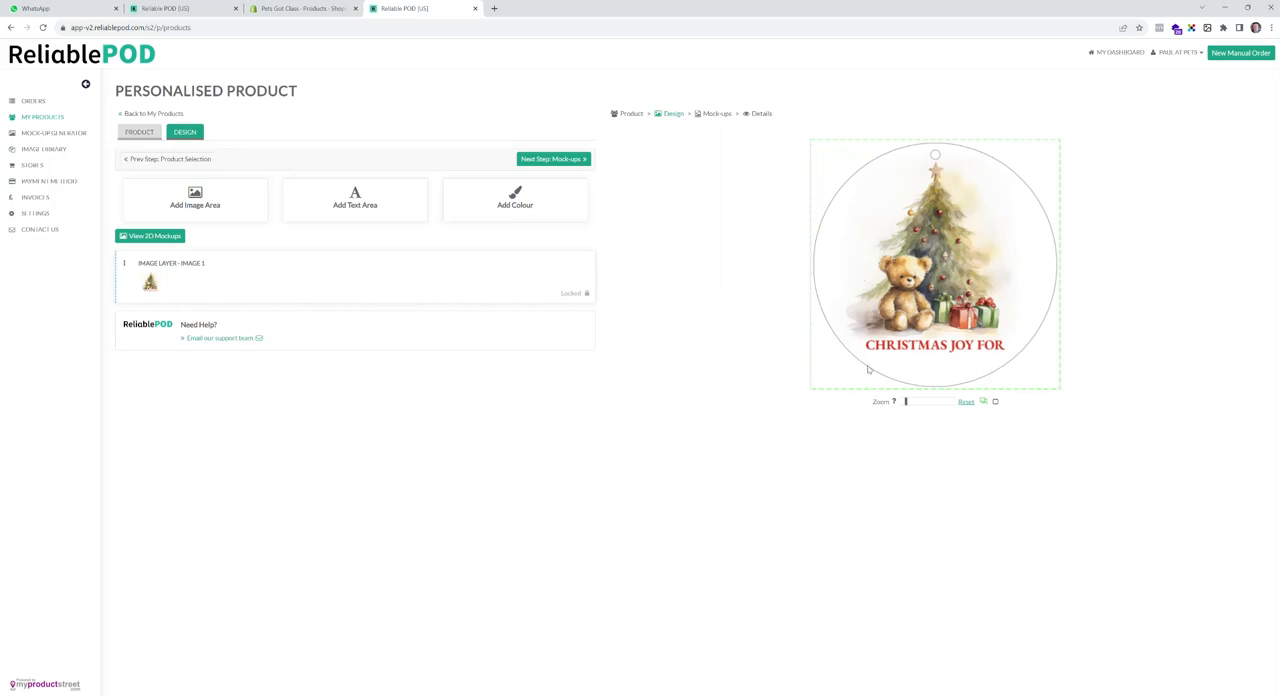
- Add a consumer text area and position it centred just below the words CHRISTMAS JOY FOR
{"action": "left_click", "coordinate": [366, 208]}
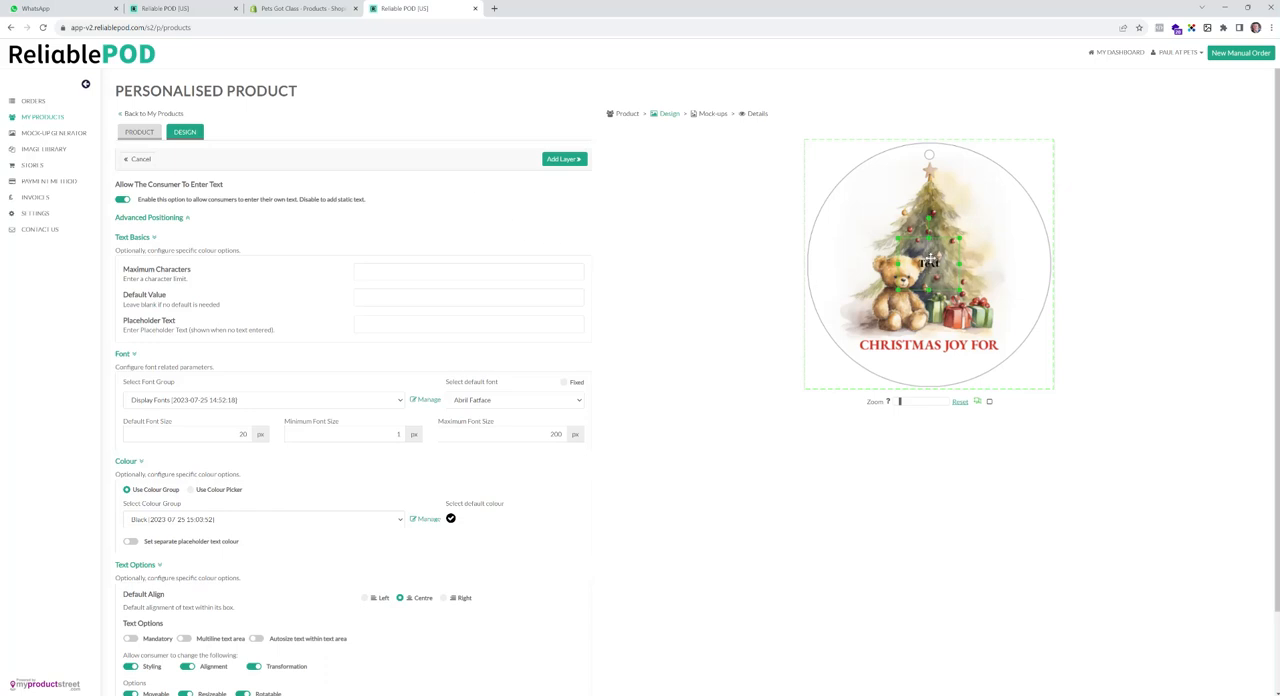
{"action": "mouse_move", "coordinate": [929, 261]}
{"action": "left_mouse_down"}
{"action": "mouse_move", "coordinate": [929, 356]}
{"action": "mouse_move", "coordinate": [977, 368]}
{"action": "mouse_move", "coordinate": [877, 364]}
{"action": "mouse_move", "coordinate": [926, 364]}
{"action": "left_mouse_up"}
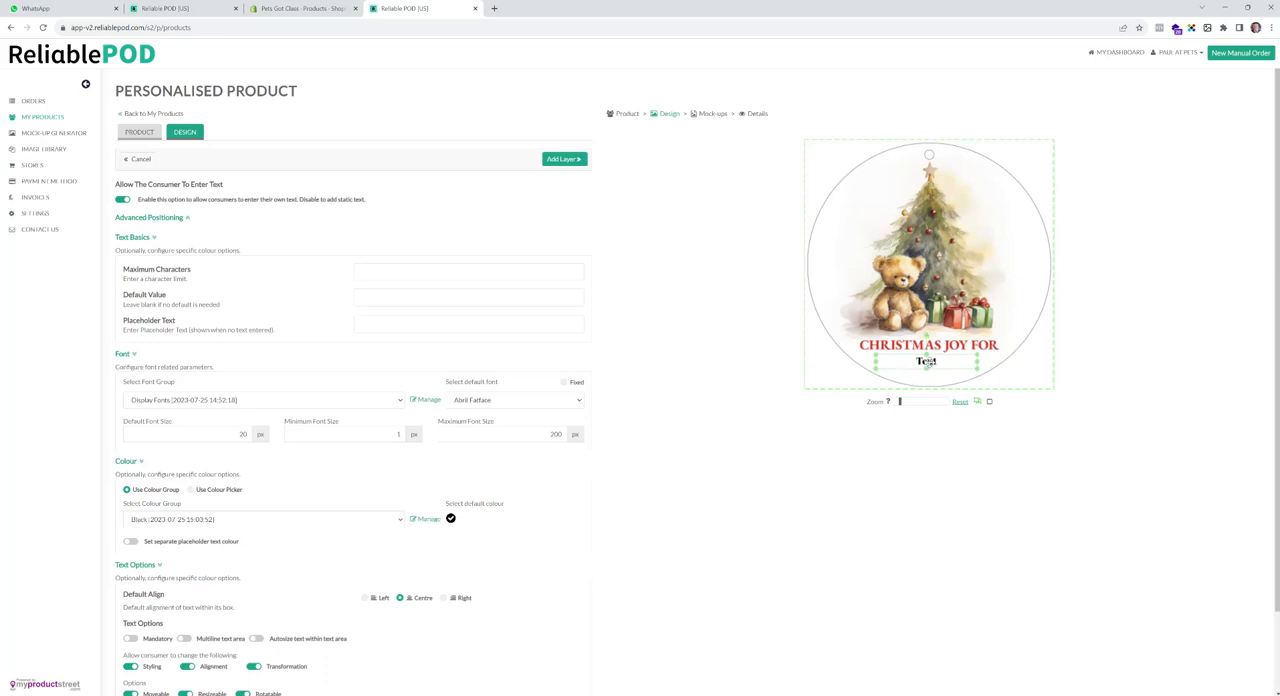
{"action": "left_click", "coordinate": [185, 219]}
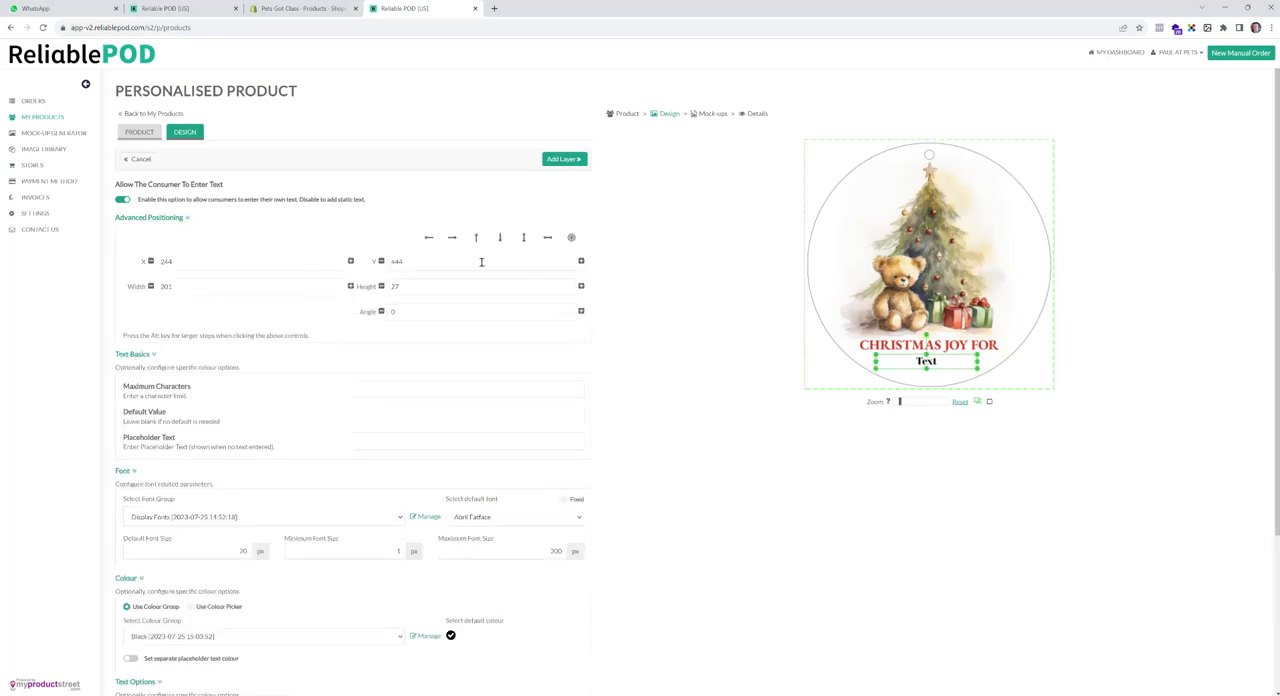
{"action": "left_click", "coordinate": [186, 219]}
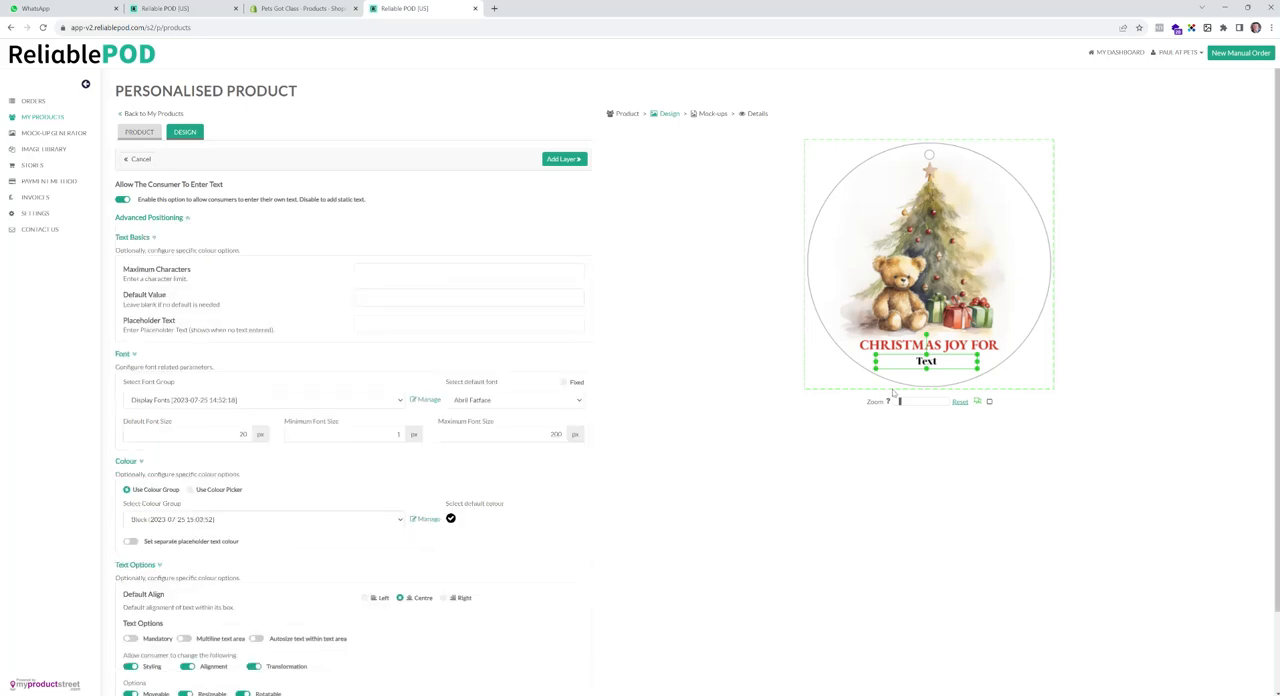
{"action": "left_click_drag", "start_coordinate": [933, 365], "coordinate": [933, 363]}
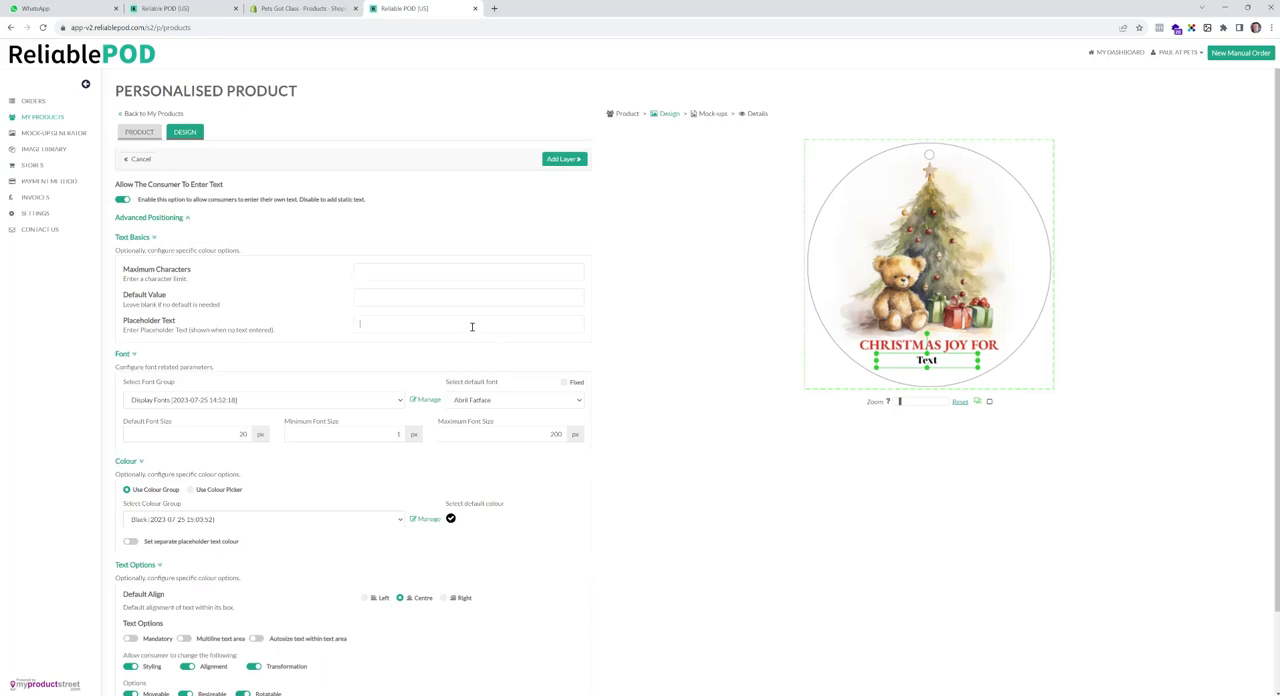
- Set the text area's placeholder text to Enter Name Here and its maximum characters to 18
{"action": "left_click", "coordinate": [472, 326]}
{"action": "type", "text": "Enter Name Here"}
{"action": "left_click", "coordinate": [420, 324]}
{"action": "left_click", "coordinate": [565, 401]}
{"action": "left_click", "coordinate": [565, 401]}
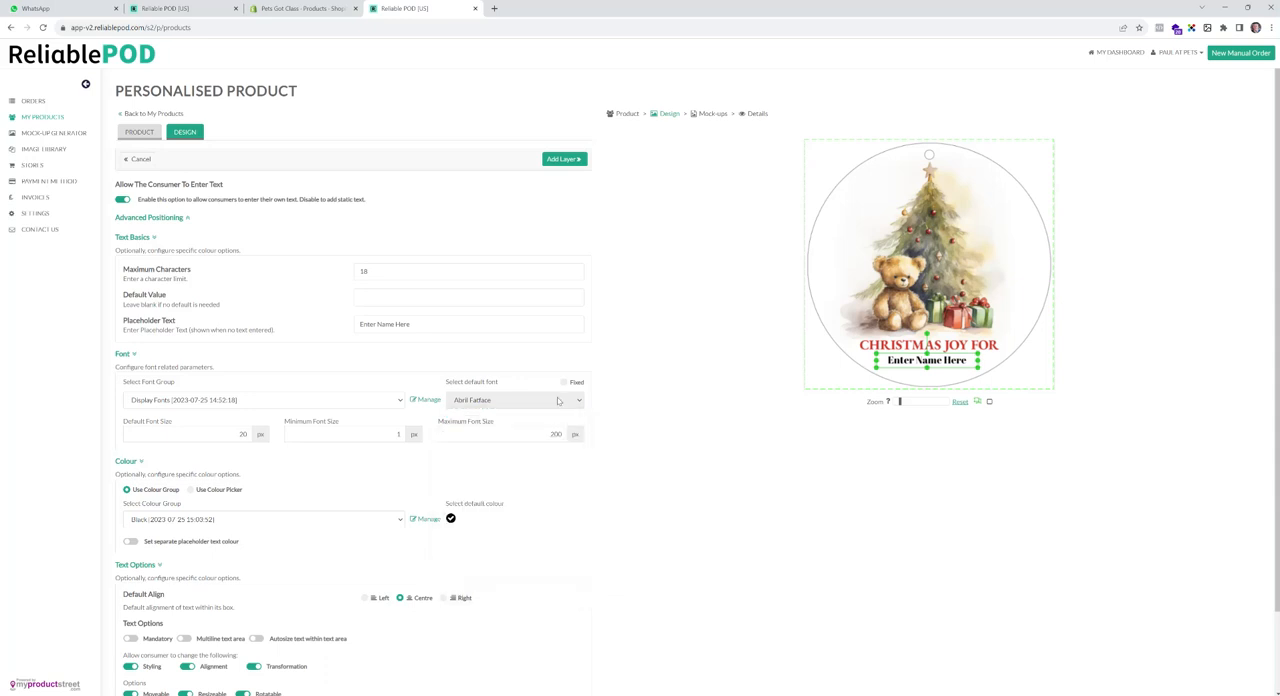
{"action": "left_click", "coordinate": [238, 405]}
{"action": "left_click", "coordinate": [238, 412]}
{"action": "left_click", "coordinate": [461, 401]}
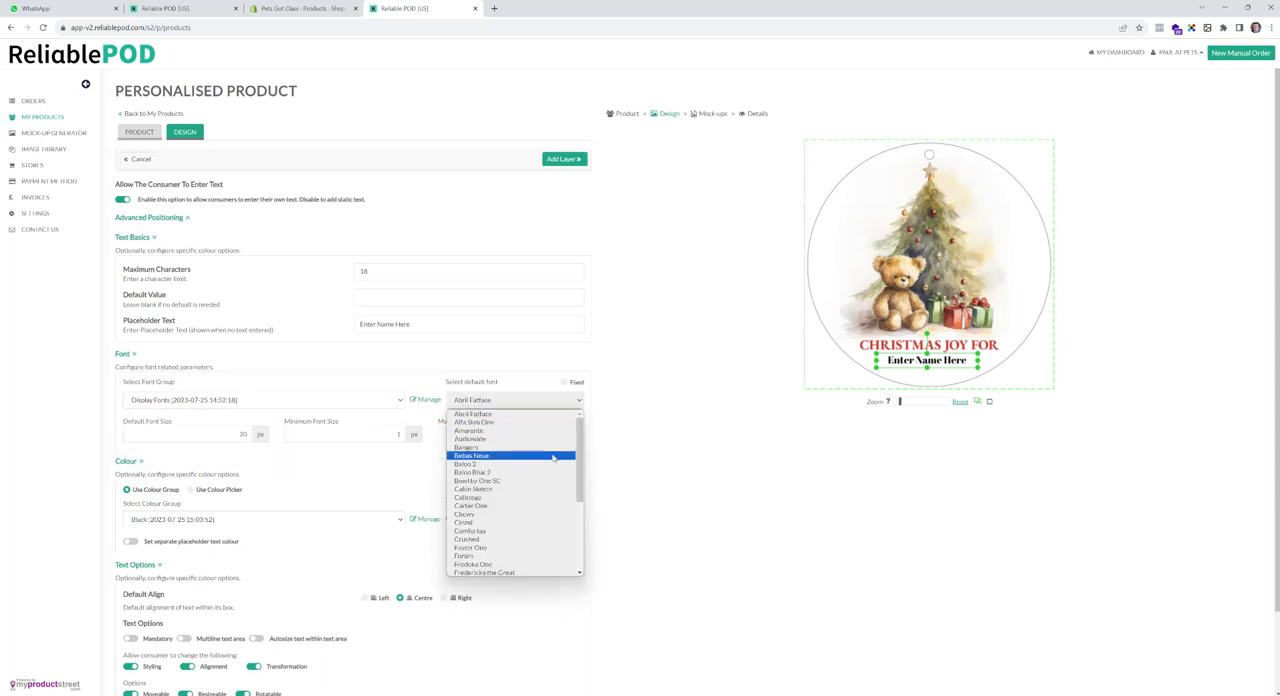
{"action": "left_click", "coordinate": [320, 401]}
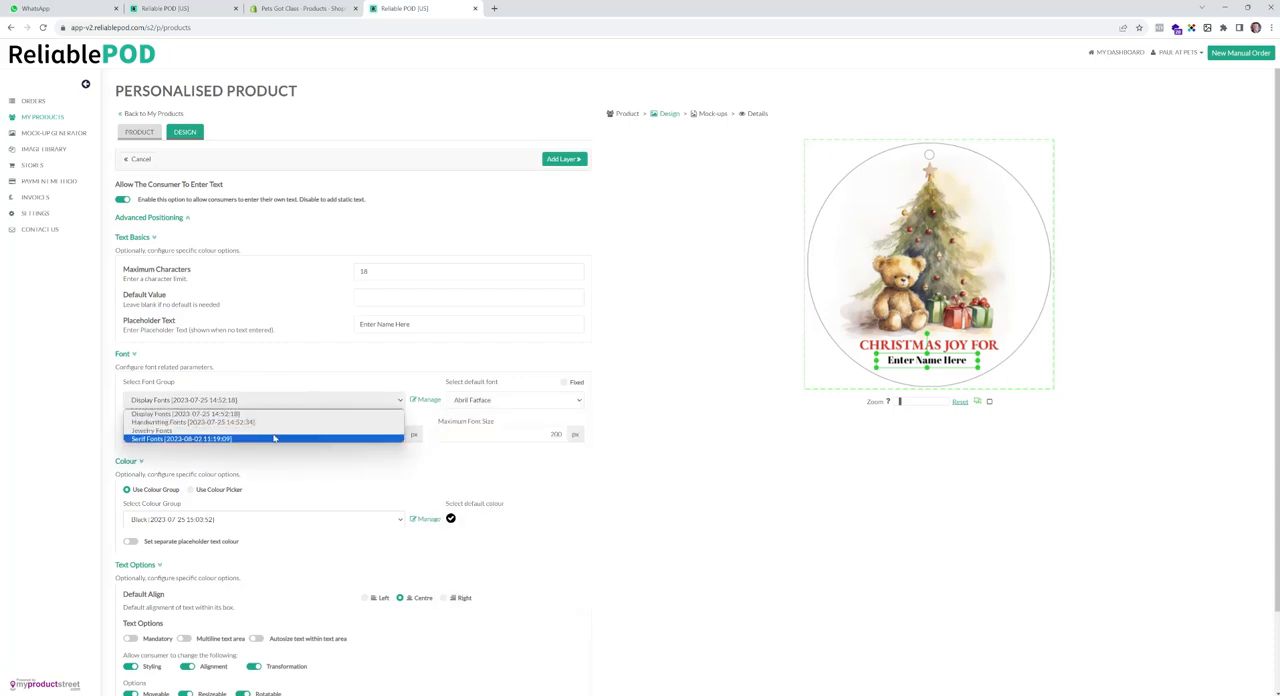
{"action": "left_click", "coordinate": [276, 438]}
{"action": "left_click", "coordinate": [533, 402]}
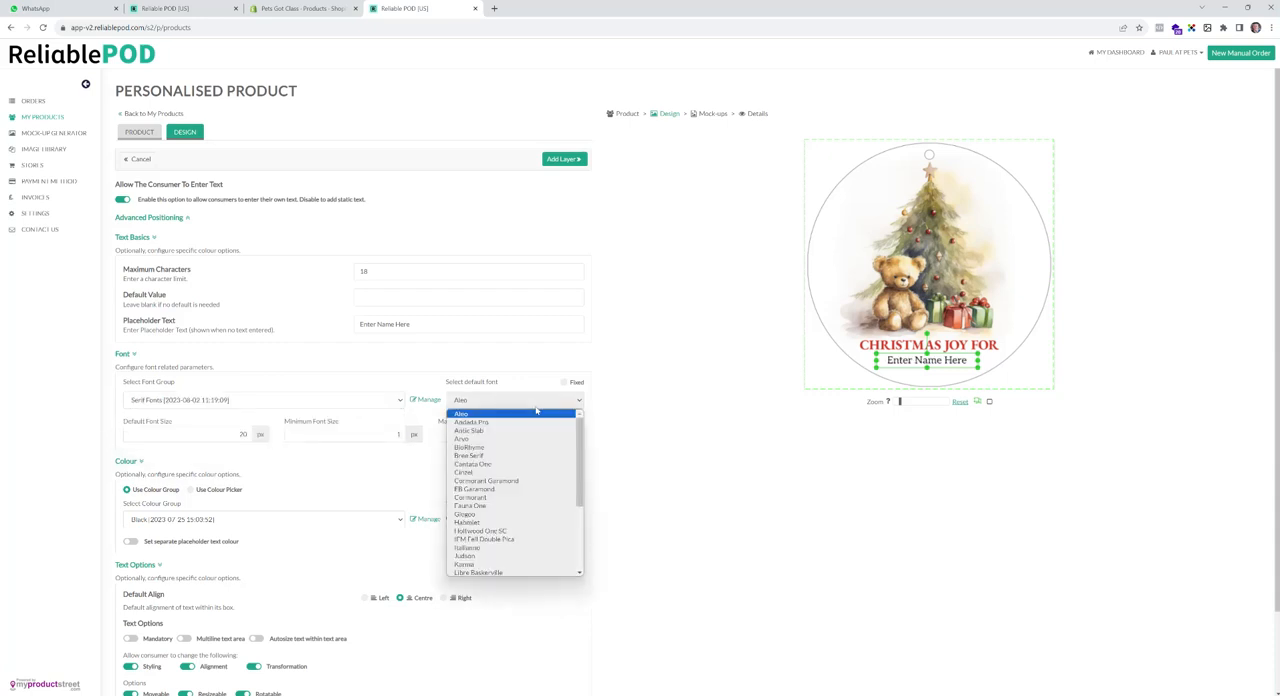
{"action": "left_click", "coordinate": [505, 489]}
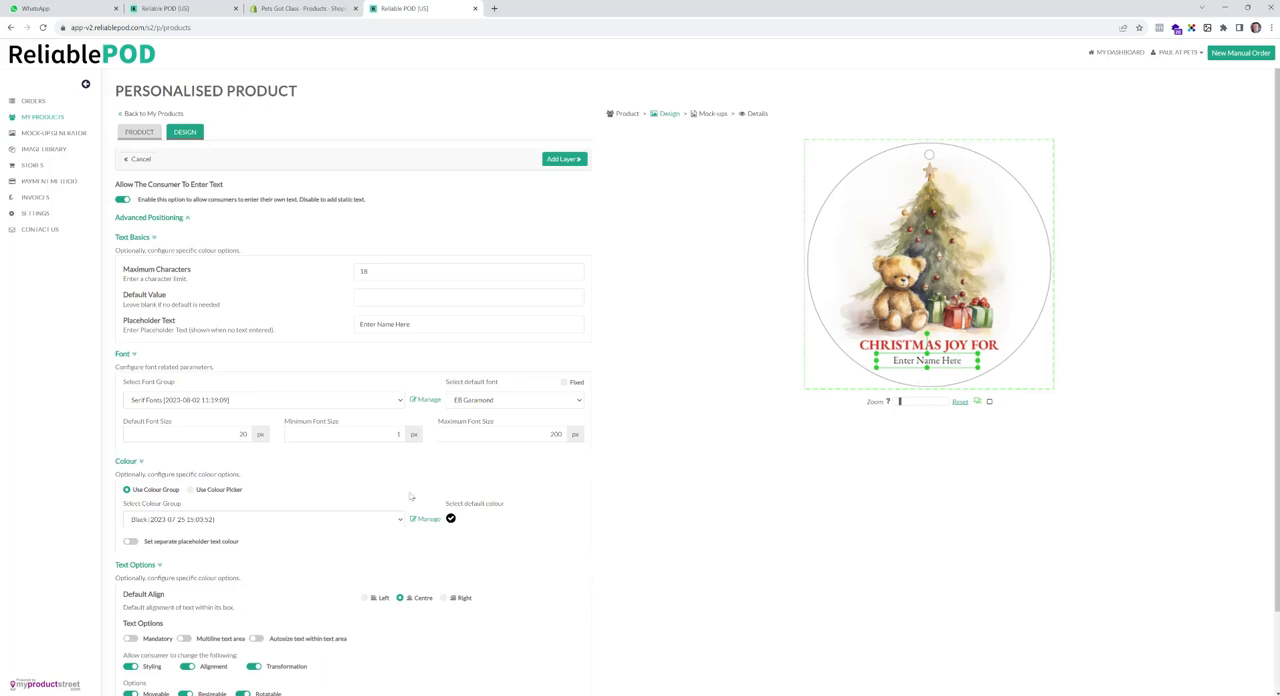
- Set the text's default font size to 24 px, minimum to 20 px and maximum to 24 px
{"action": "left_click", "coordinate": [237, 436]}
{"action": "key", "text": "BackSpace"}
{"action": "type", "text": "4"}
{"action": "left_click_drag", "start_coordinate": [371, 436], "coordinate": [424, 436]}
{"action": "double_click", "coordinate": [550, 434]}
{"action": "type", "text": "24"}
- Switch the text colour to the colour picker and set the default colour to #d13123
{"action": "scroll", "coordinate": [652, 462], "scroll_direction": "down", "scroll_amount": 1}
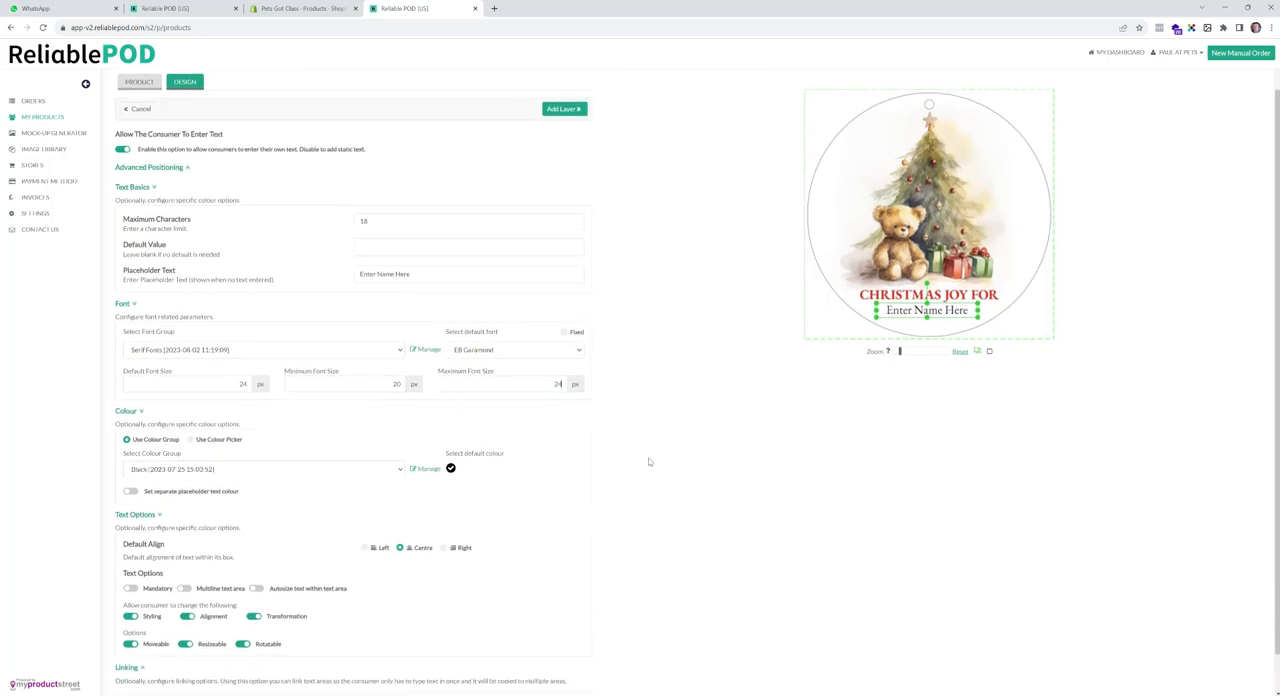
{"action": "scroll", "coordinate": [602, 472], "scroll_direction": "down", "scroll_amount": 1}
{"action": "scroll", "coordinate": [576, 468], "scroll_direction": "down", "scroll_amount": 1}
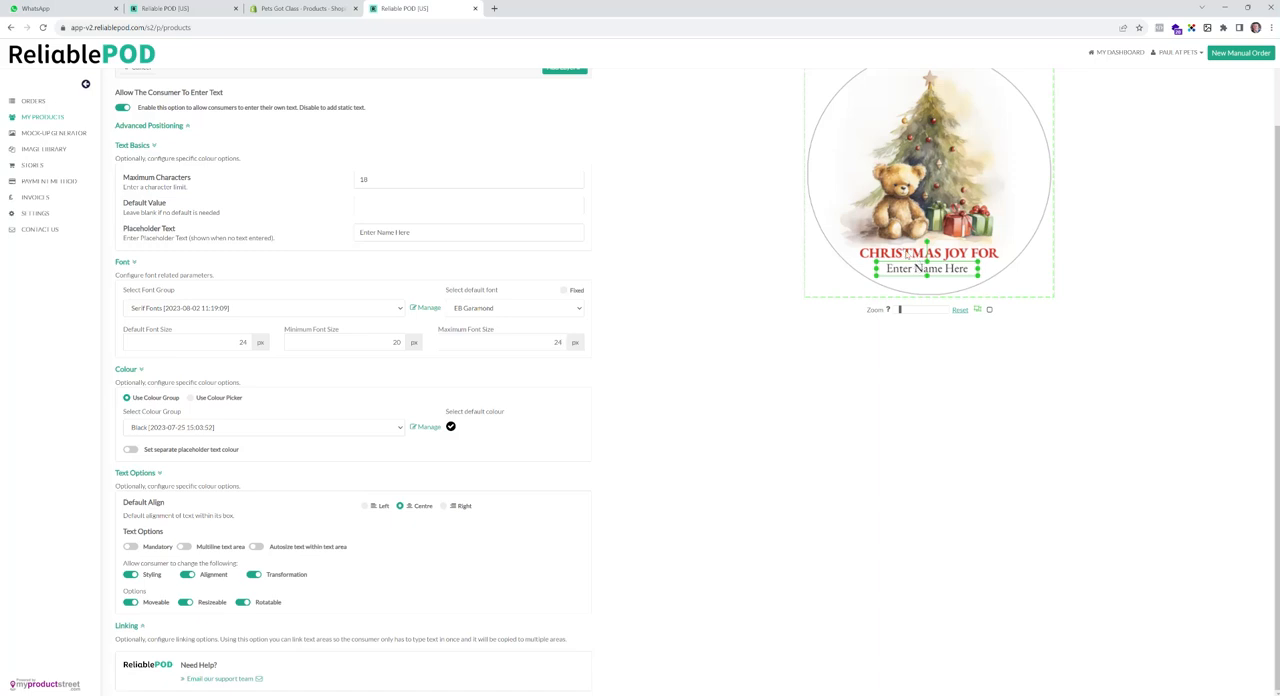
{"action": "left_click", "coordinate": [190, 398]}
{"action": "left_click", "coordinate": [188, 427]}
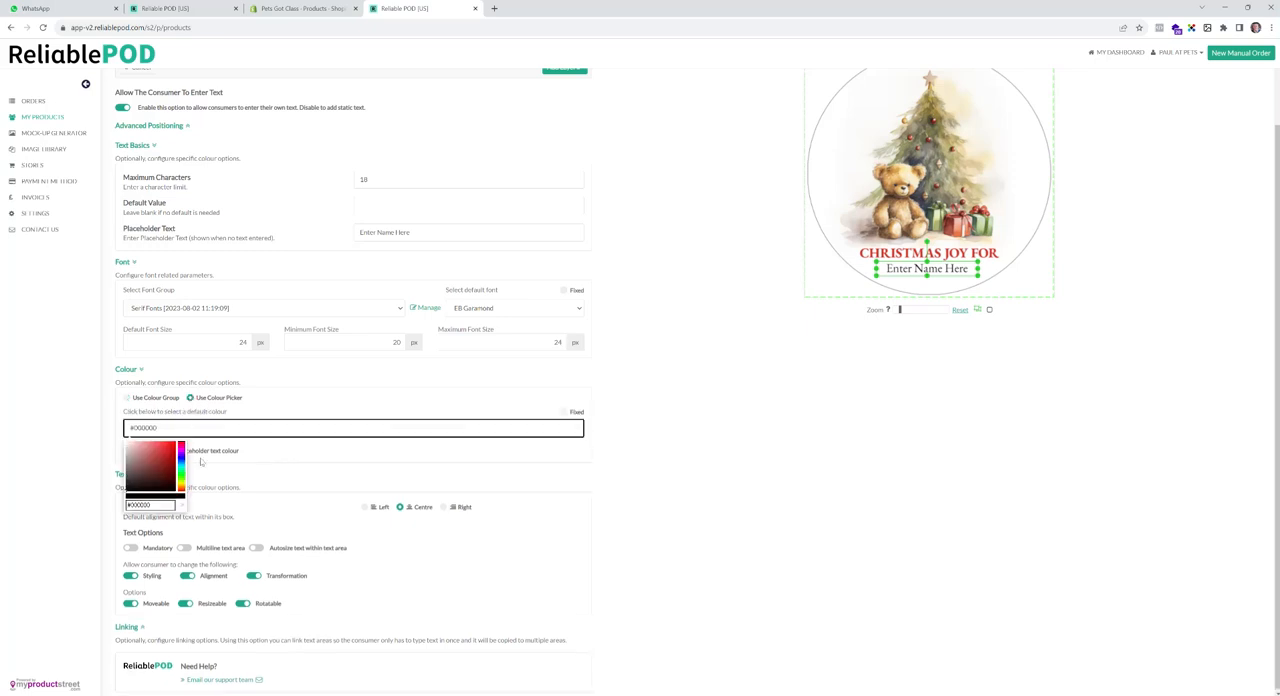
{"action": "key", "text": "BackSpace"}
{"action": "key", "text": "BackSpace"}
{"action": "key", "text": "BackSpace"}
{"action": "key", "text": "BackSpace"}
{"action": "key", "text": "BackSpace"}
{"action": "key", "text": "BackSpace"}
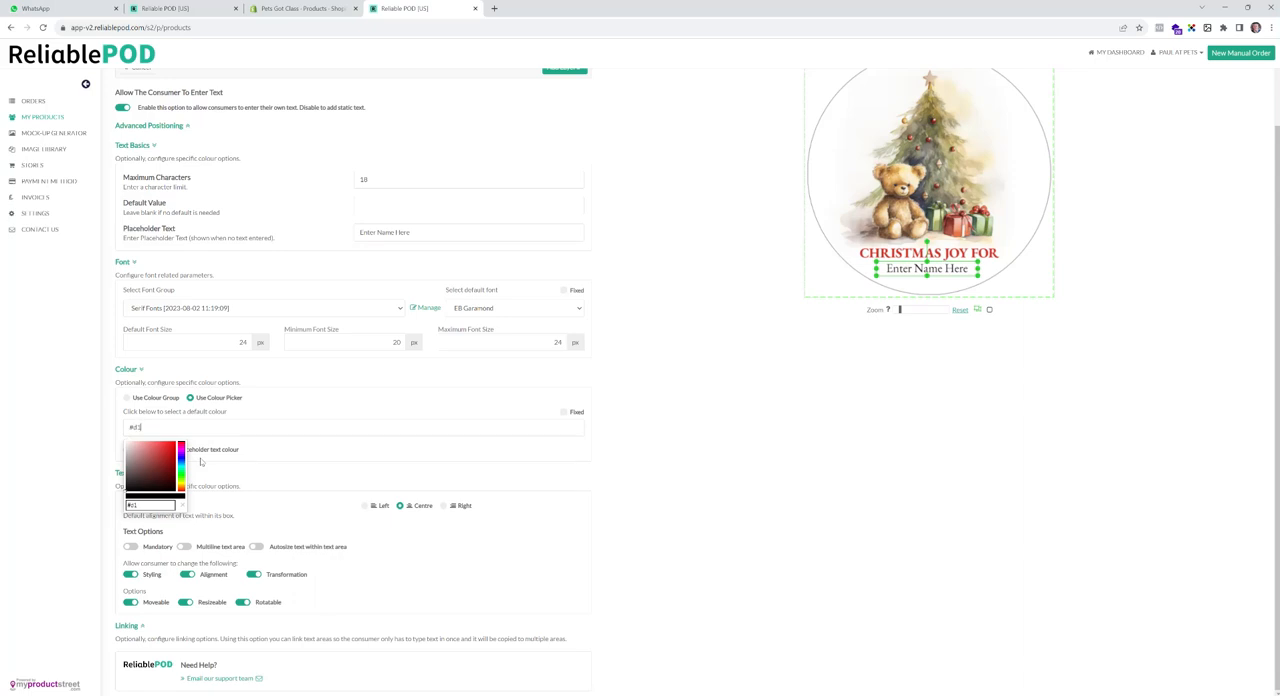
{"action": "type", "text": "d131"}
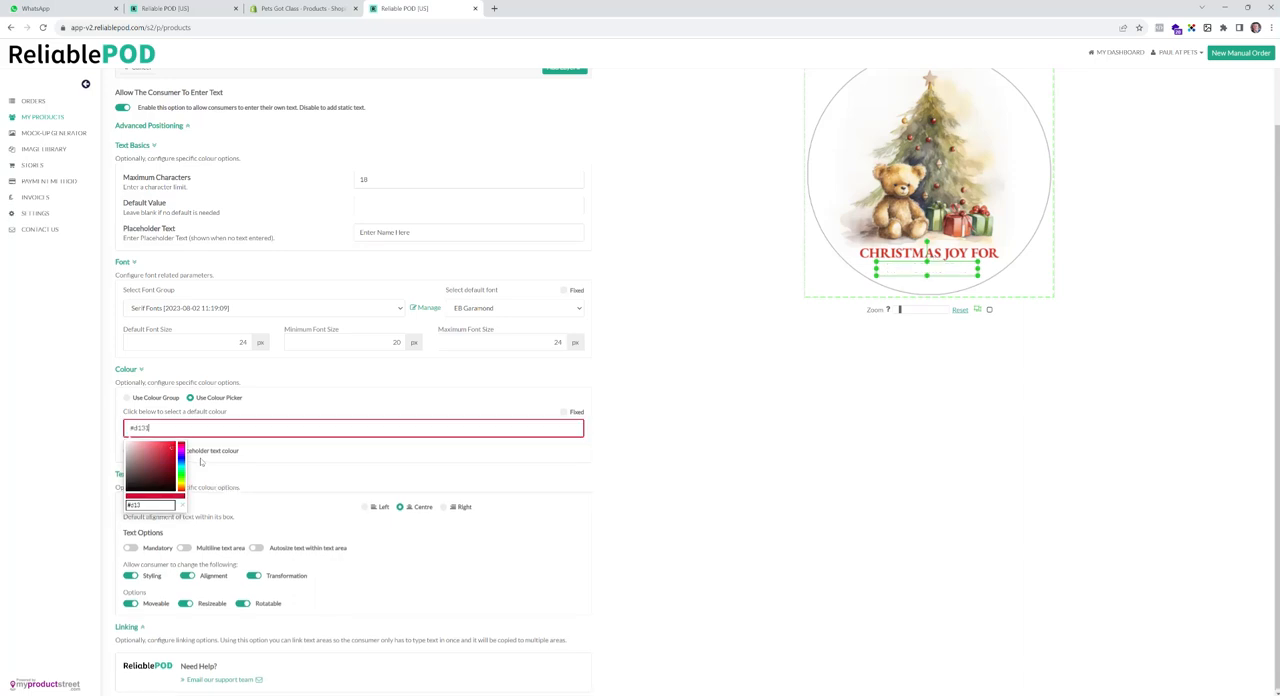
{"action": "type", "text": "23"}
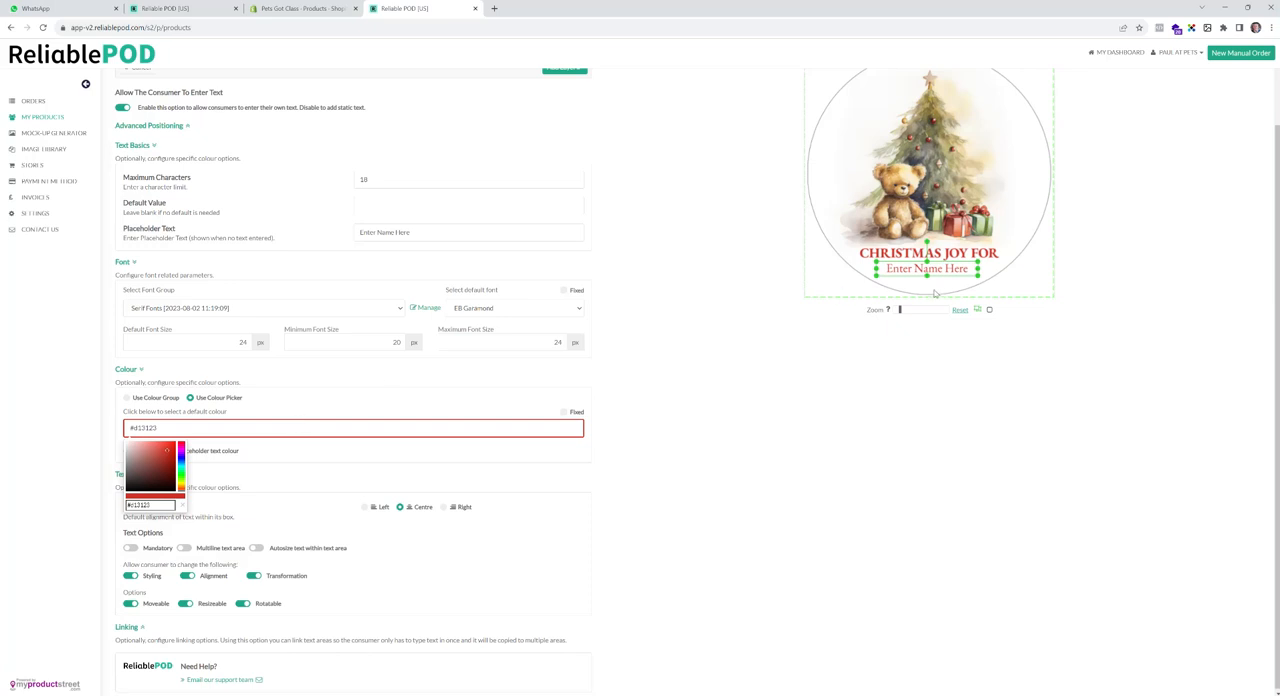
{"action": "left_click", "coordinate": [714, 360]}
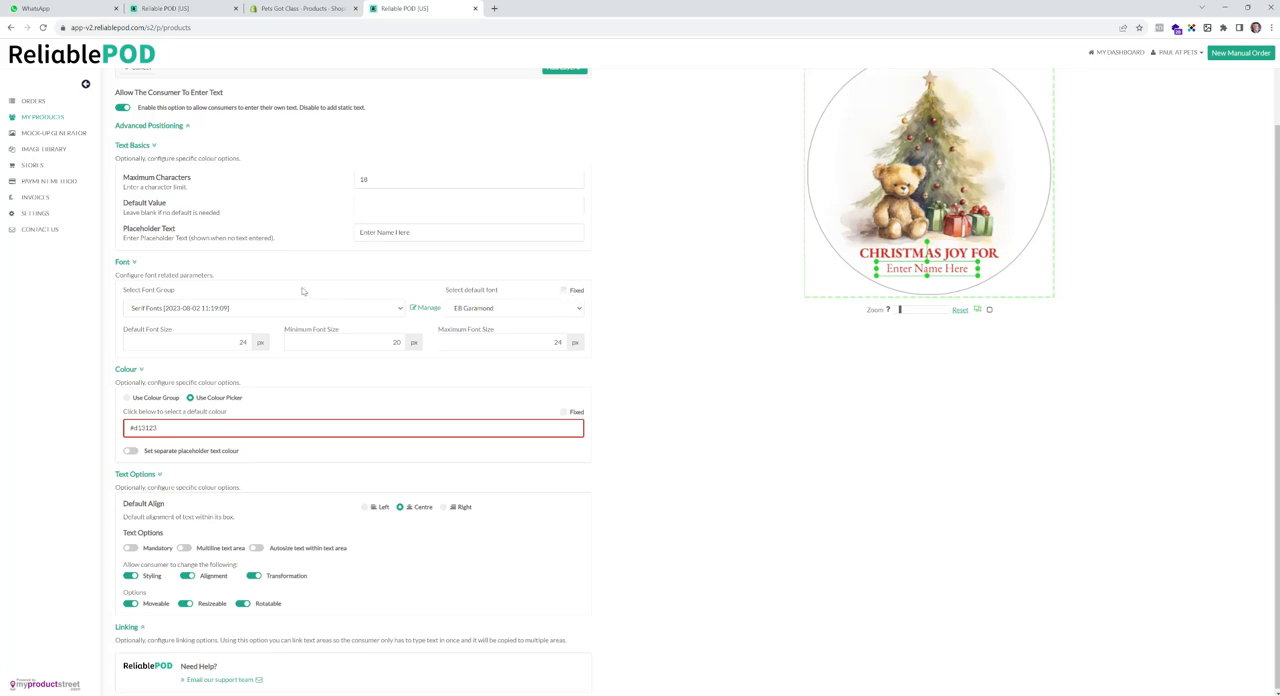
- Mark both the default font and the default colour of the name text as fixed
{"action": "left_click", "coordinate": [580, 310]}
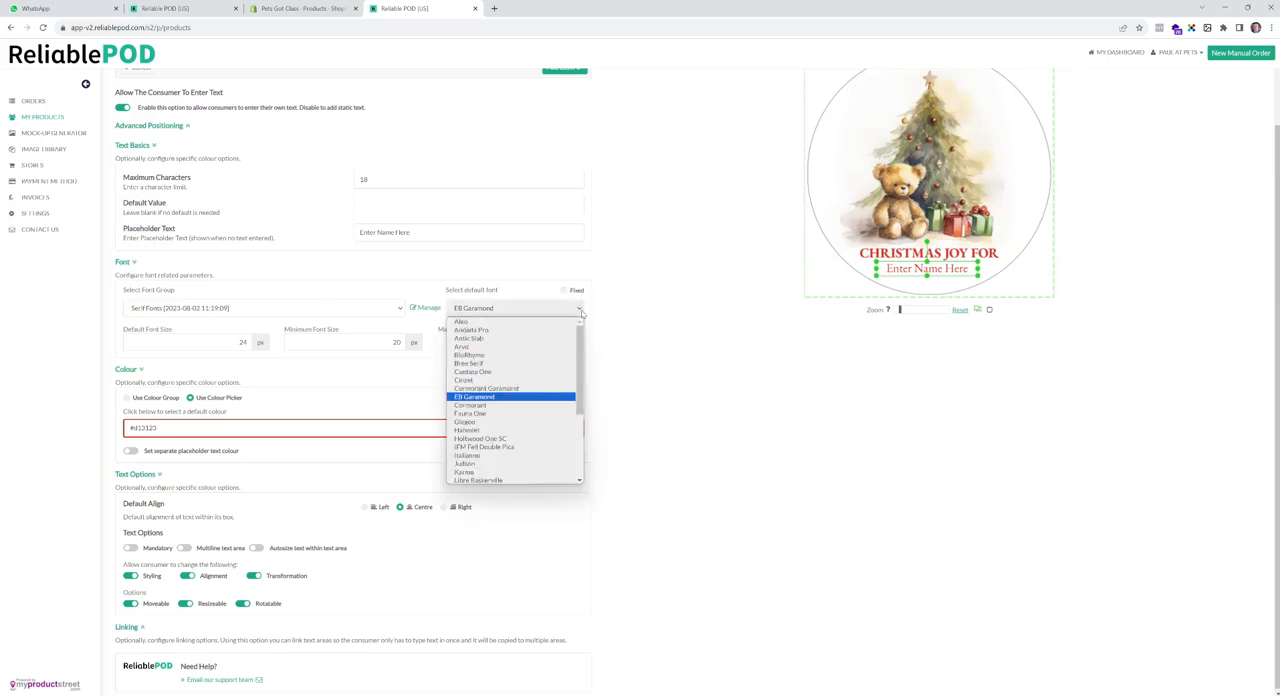
{"action": "left_click", "coordinate": [581, 313]}
{"action": "left_click", "coordinate": [564, 290]}
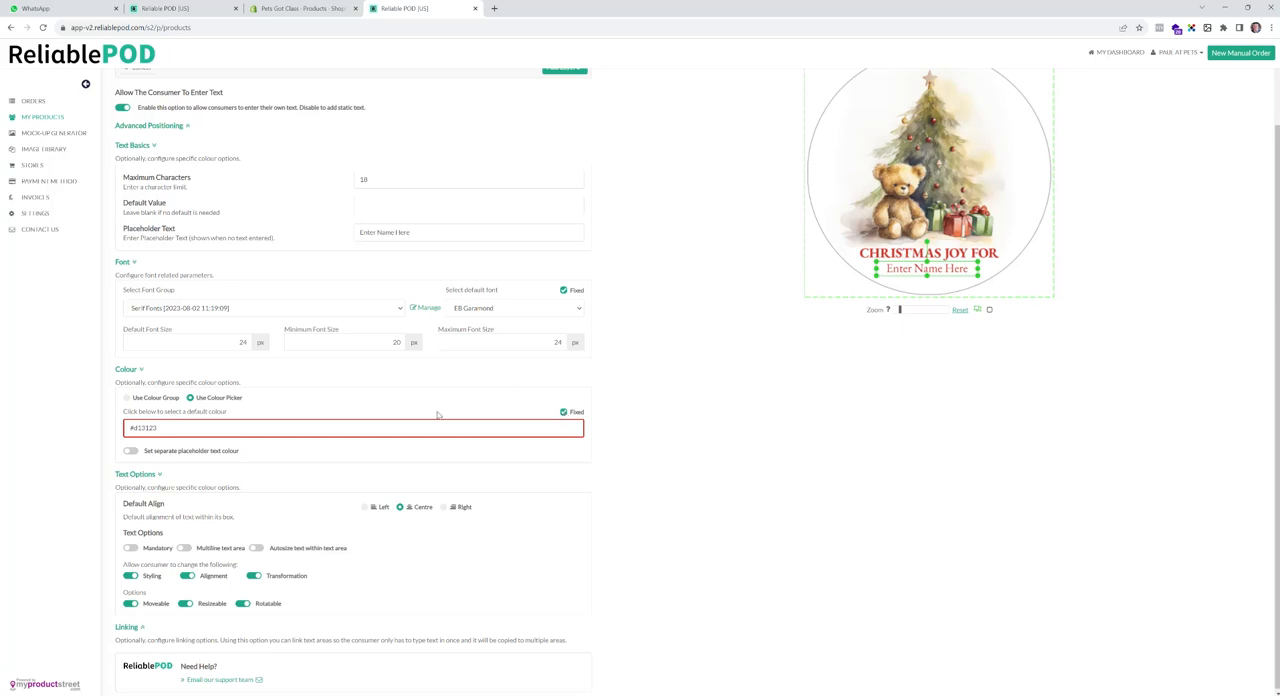
- Make the name text mandatory and disable consumer changes to its styling, alignment, transformation and rotation
{"action": "scroll", "coordinate": [450, 445], "scroll_direction": "up", "scroll_amount": 1}
{"action": "scroll", "coordinate": [451, 445], "scroll_direction": "down", "scroll_amount": 1}
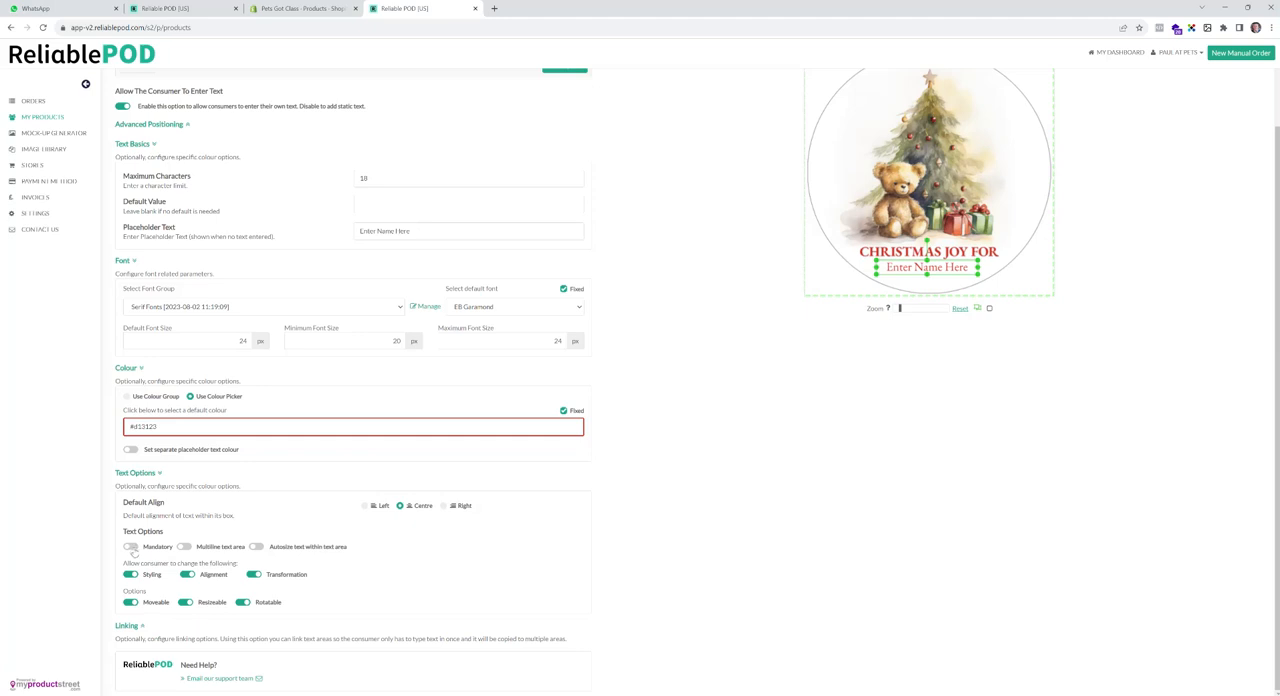
{"action": "left_click", "coordinate": [130, 548]}
{"action": "left_click", "coordinate": [130, 575]}
{"action": "left_click", "coordinate": [187, 575]}
{"action": "left_click", "coordinate": [254, 575]}
{"action": "left_click", "coordinate": [243, 631]}
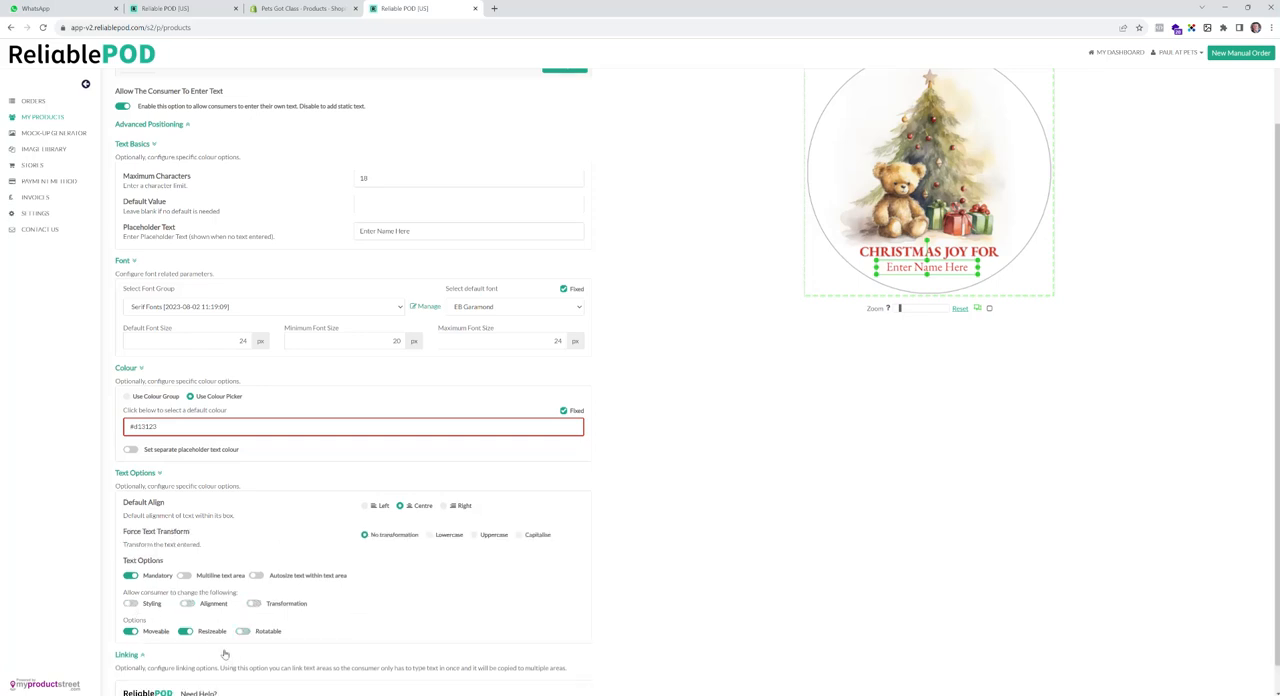
- Stop consumers from moving or resizing the name text area
{"action": "left_click", "coordinate": [131, 632]}
{"action": "left_click", "coordinate": [186, 632]}
{"action": "left_click", "coordinate": [185, 632]}
- Centre the name text area horizontally on the print area and add it as a layer
{"action": "scroll", "coordinate": [432, 548], "scroll_direction": "down", "scroll_amount": 1}
{"action": "scroll", "coordinate": [432, 545], "scroll_direction": "up", "scroll_amount": 3}
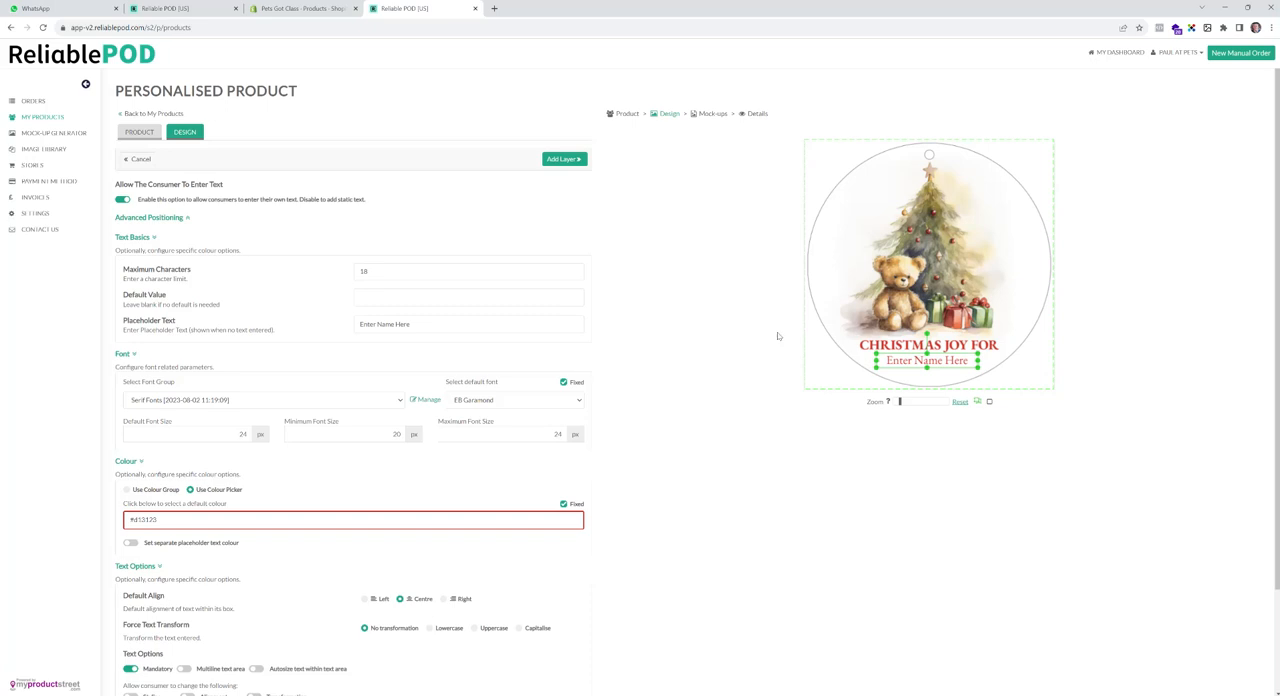
{"action": "left_click", "coordinate": [182, 219]}
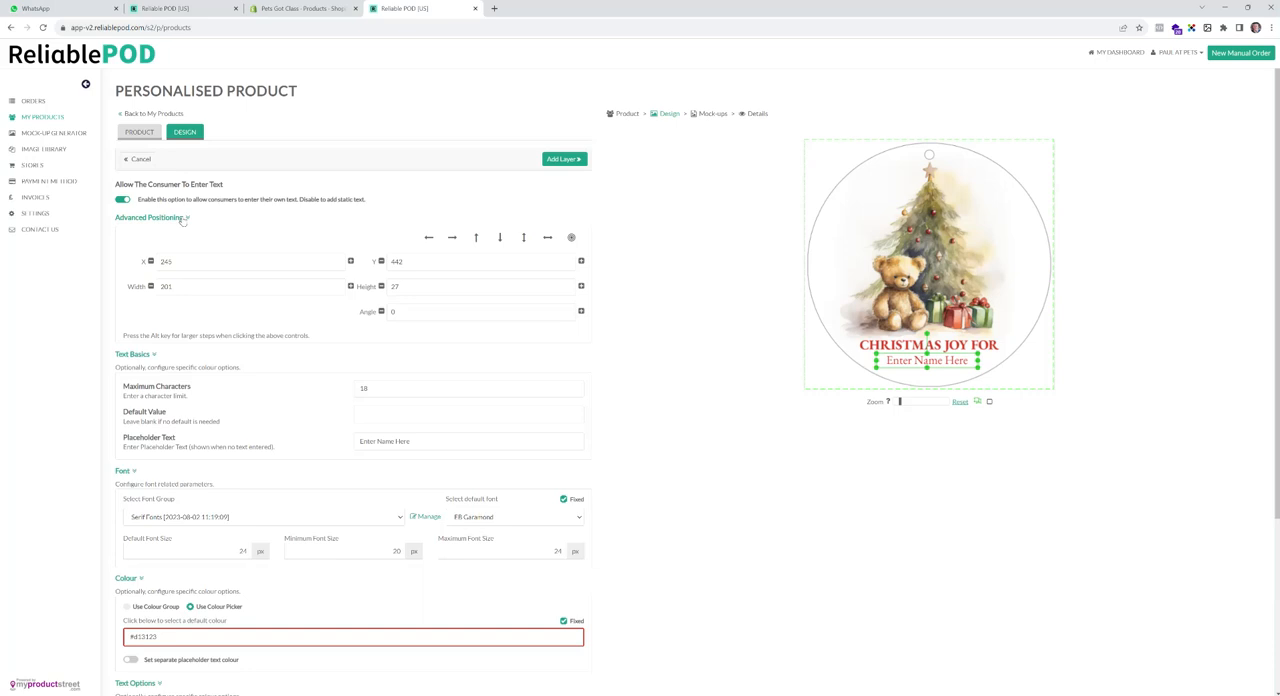
{"action": "left_click", "coordinate": [547, 238]}
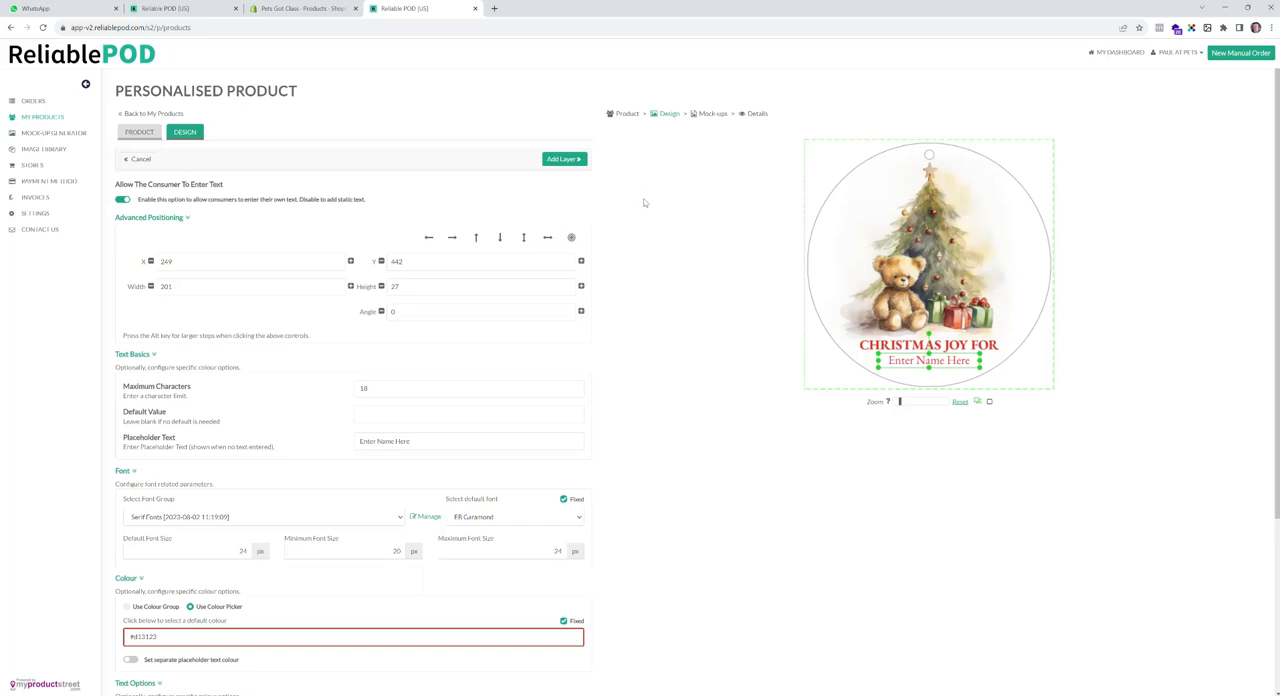
{"action": "left_click", "coordinate": [576, 162]}
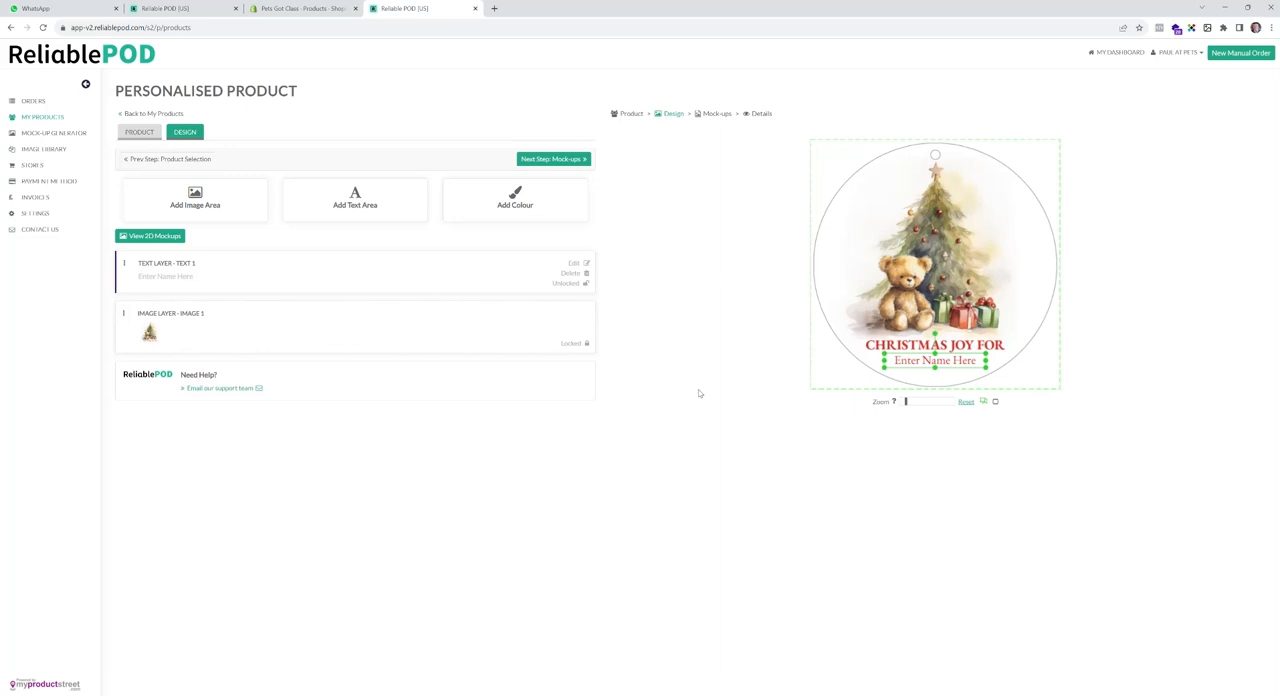
- Confirm the design statement, deselect the plain white ornament mock-up and continue to the product details
{"action": "left_click", "coordinate": [584, 163]}
{"action": "left_click", "coordinate": [715, 168]}
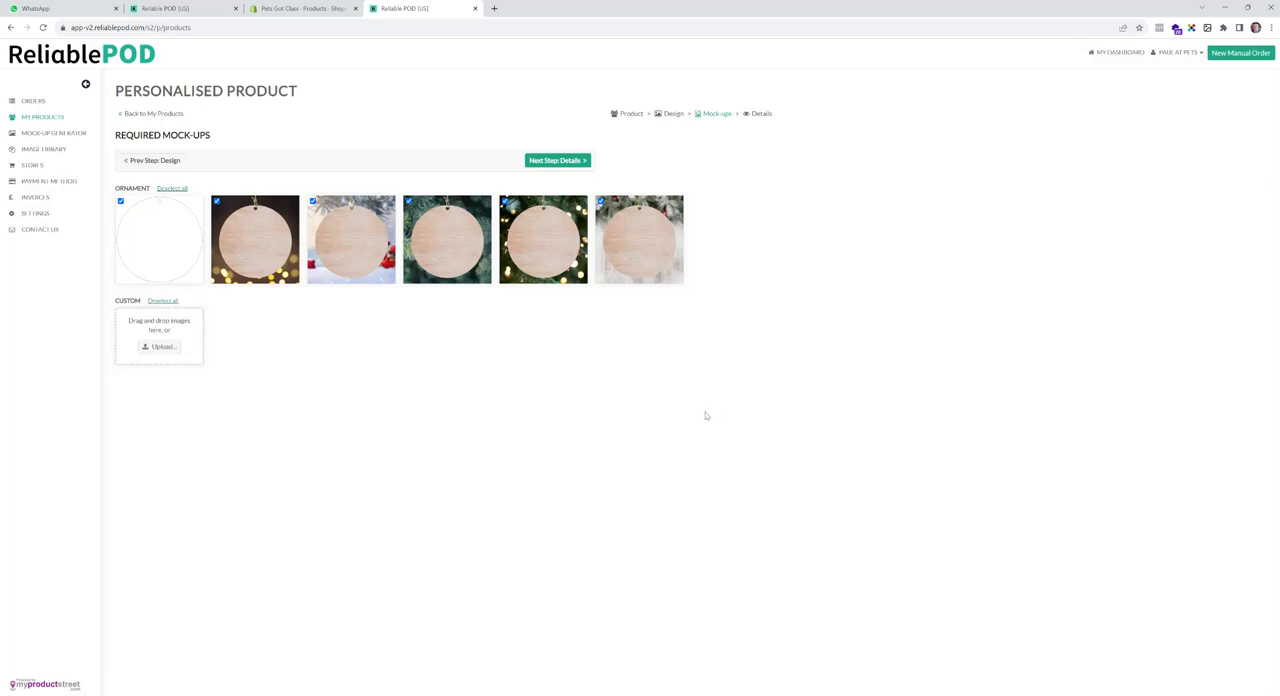
{"action": "left_click", "coordinate": [169, 346]}
{"action": "left_click", "coordinate": [131, 216]}
{"action": "left_click", "coordinate": [575, 165]}
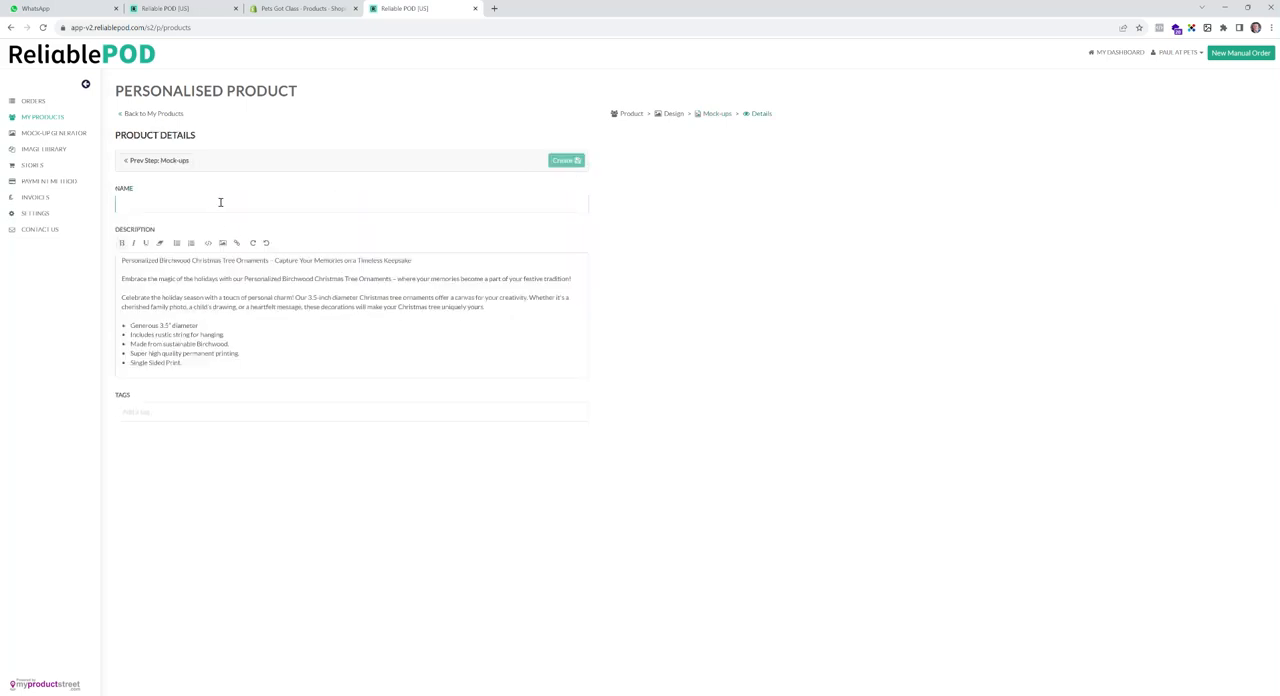
- Name the personalised ornament 1 Test and create the product
{"action": "type", "text": "S"}
{"action": "left_click", "coordinate": [190, 417]}
{"action": "left_click", "coordinate": [566, 160]}
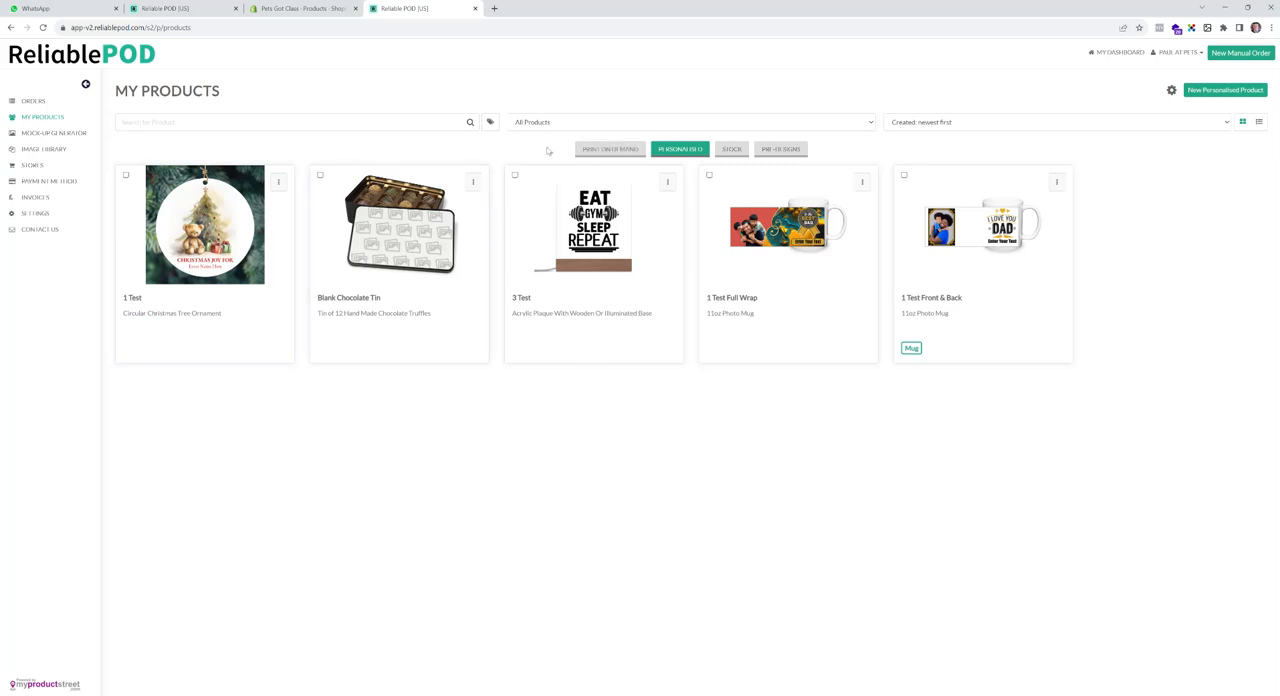
- Start designing a new print-on-demand Circular Christmas Tree Ornament from the Home Office category
{"action": "left_click", "coordinate": [600, 150]}
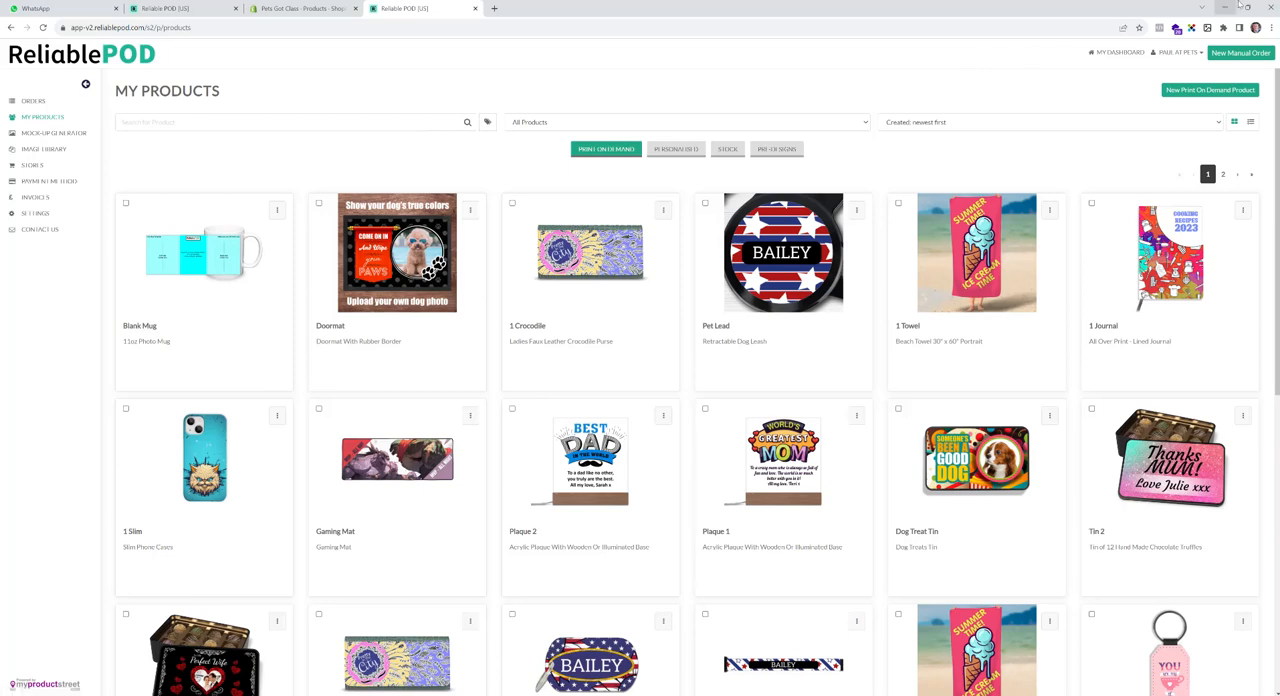
{"action": "left_click", "coordinate": [1205, 90]}
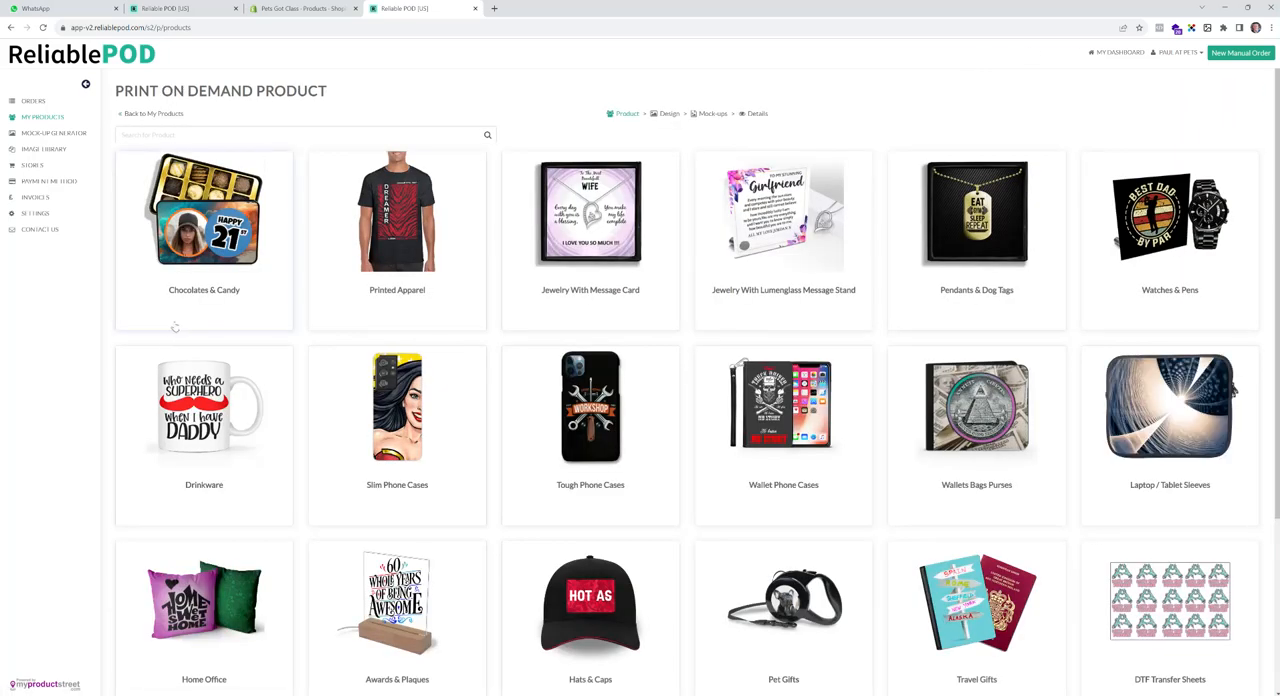
{"action": "scroll", "coordinate": [190, 470], "scroll_direction": "down", "scroll_amount": 1}
{"action": "left_click", "coordinate": [200, 575]}
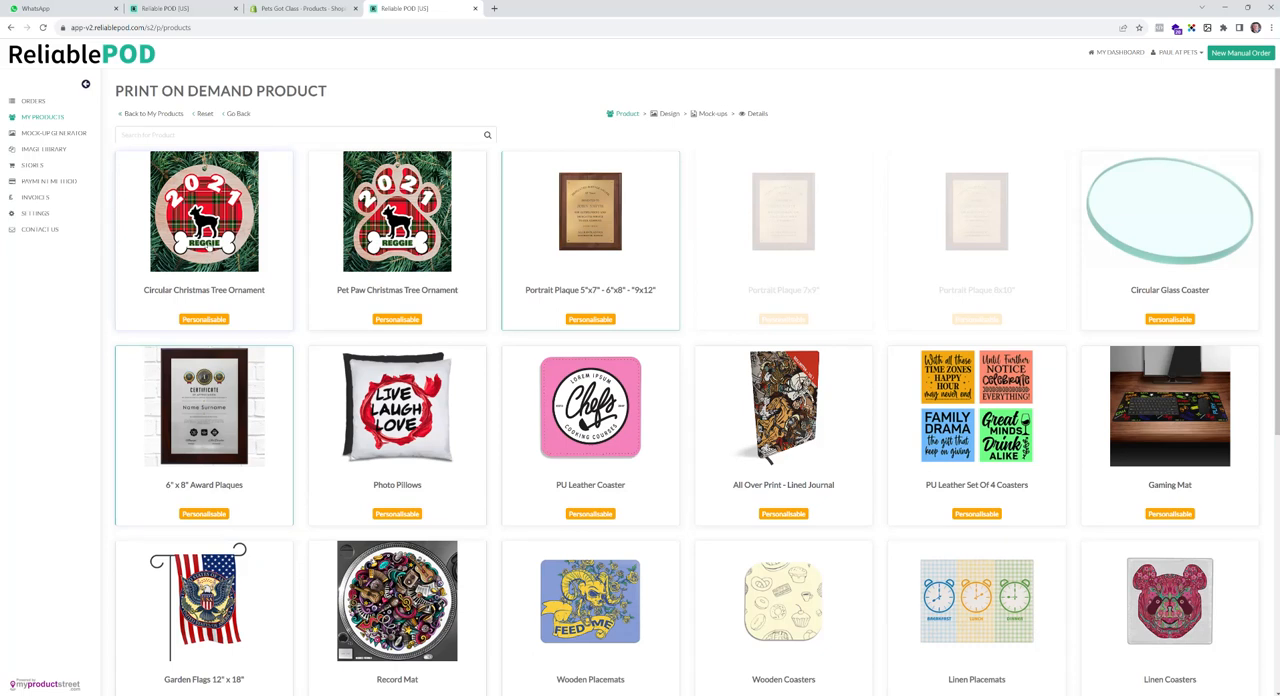
{"action": "left_click", "coordinate": [204, 236]}
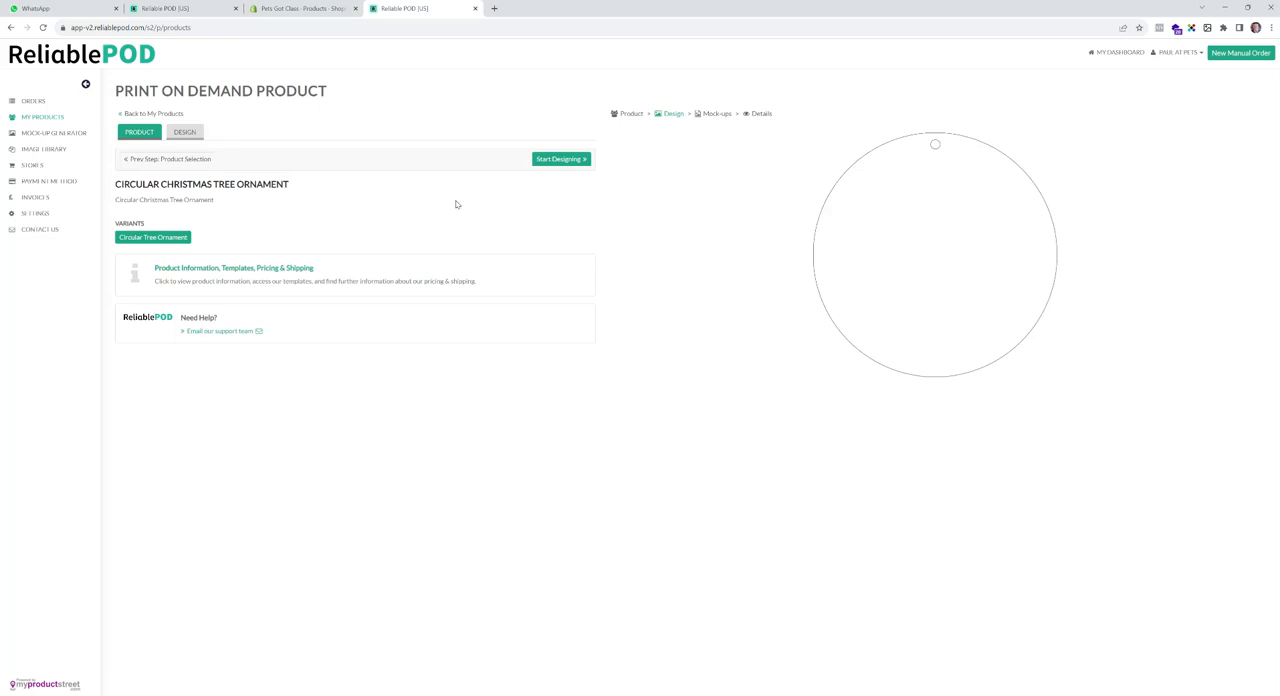
{"action": "left_click", "coordinate": [570, 160]}
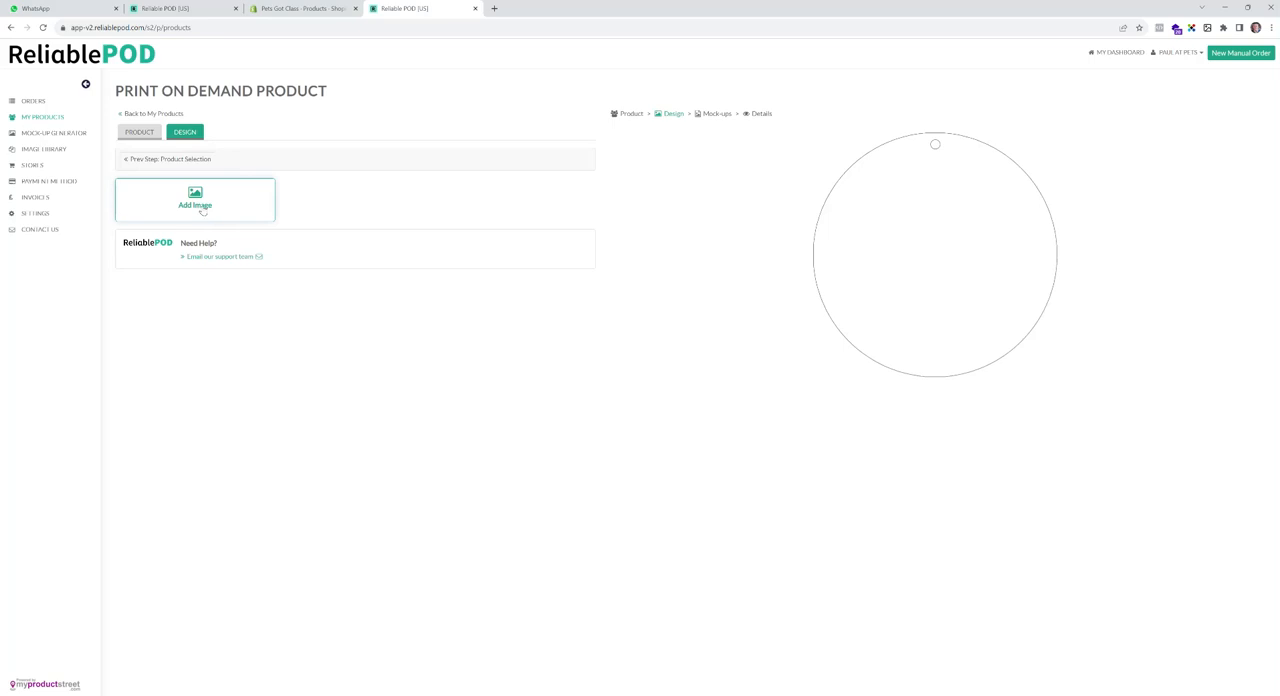
- Upload the Transparent image from the Round Ornament folder and add it to the ornament as a layer
{"action": "left_click", "coordinate": [203, 209]}
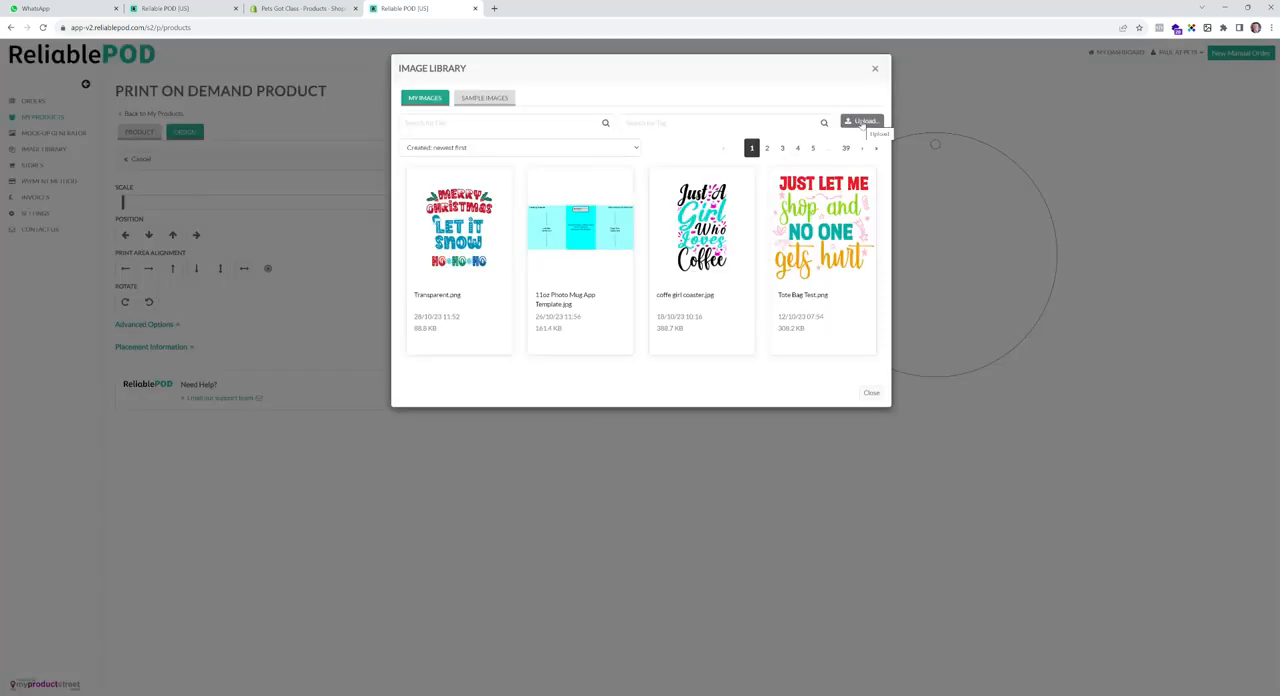
{"action": "left_click", "coordinate": [862, 122]}
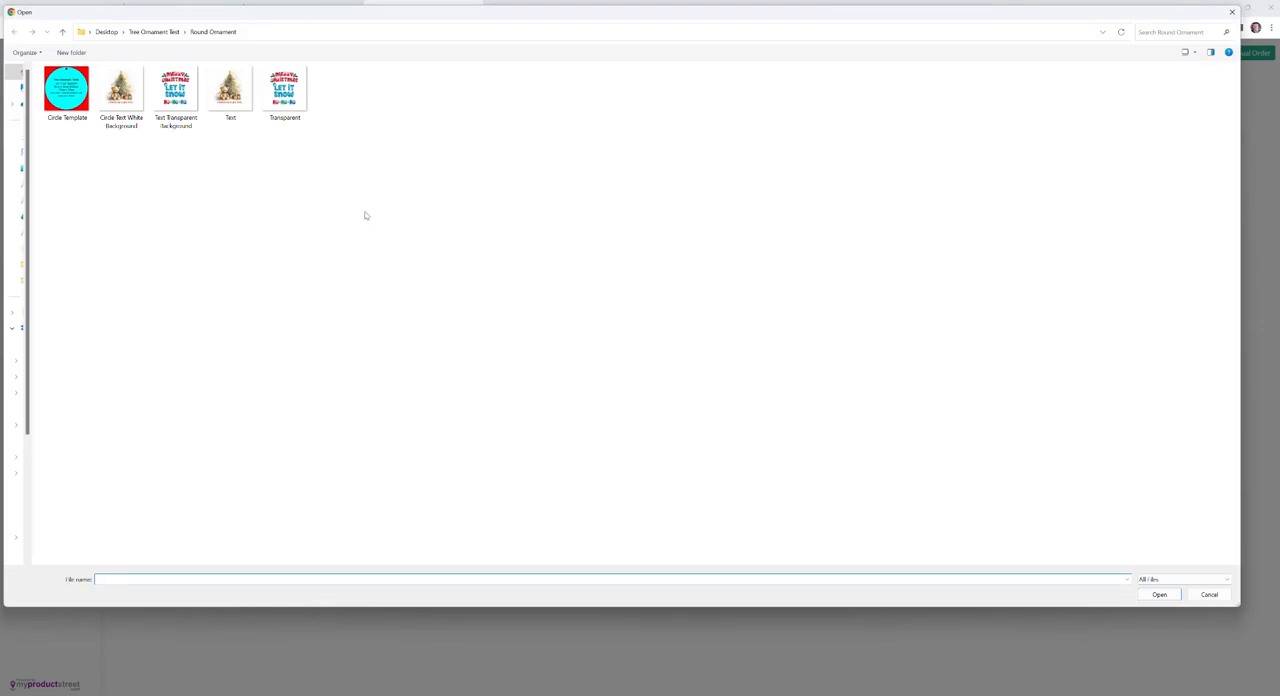
{"action": "left_click", "coordinate": [295, 109]}
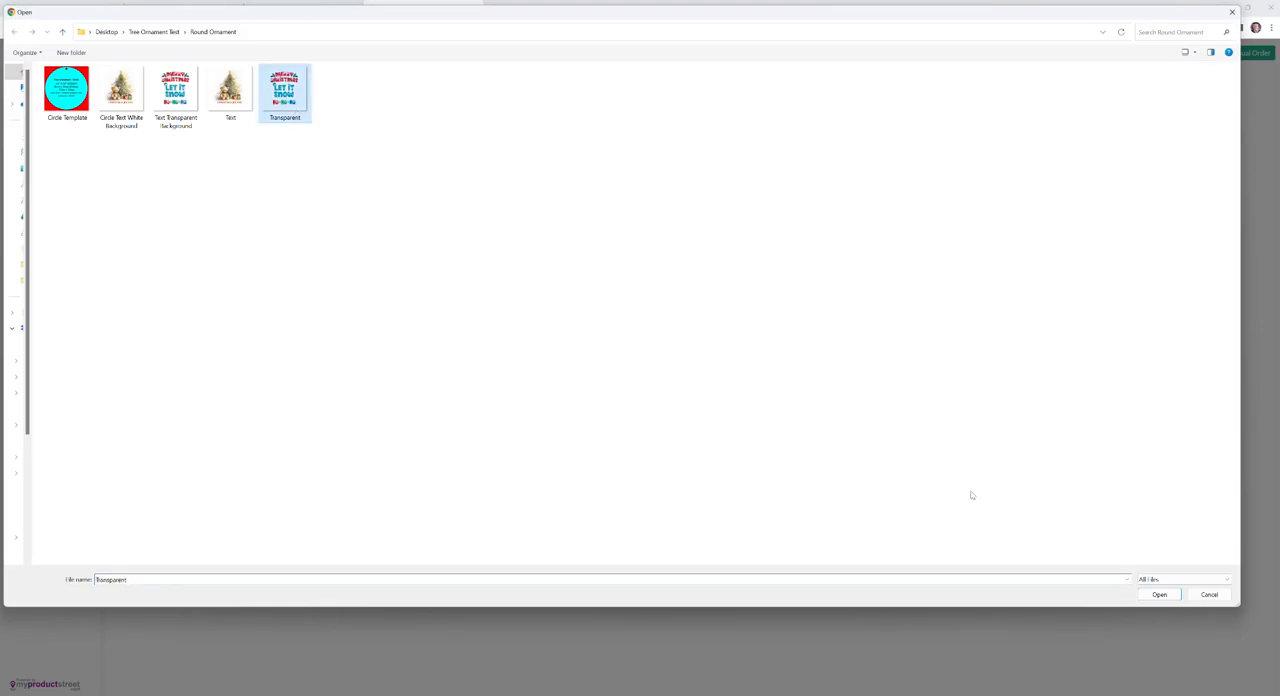
{"action": "left_click", "coordinate": [1159, 594]}
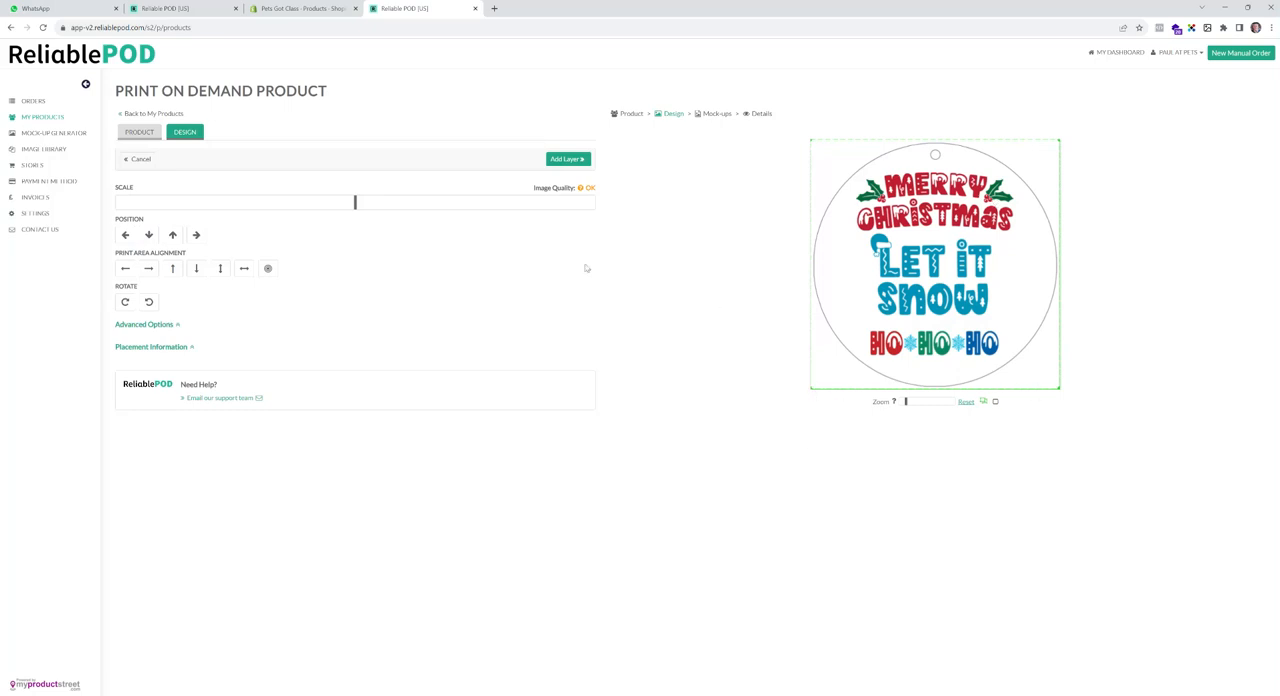
{"action": "left_click", "coordinate": [568, 159]}
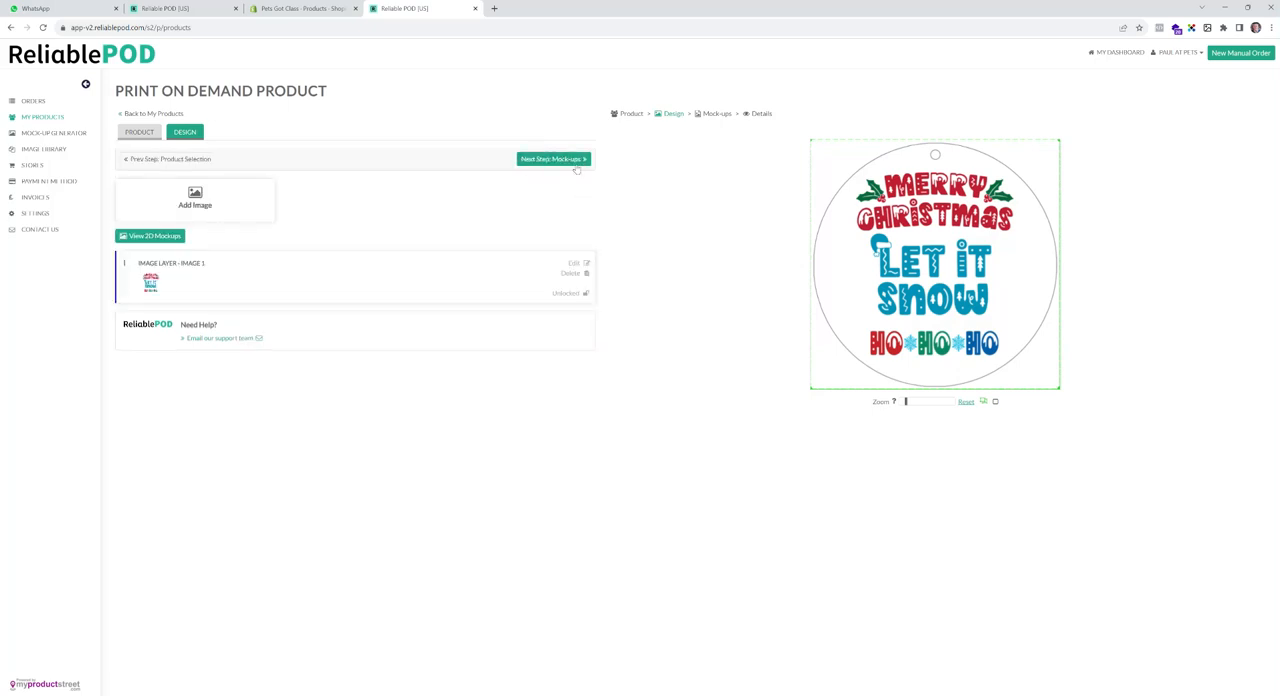
- Confirm the print-on-demand design statement, deselect the plain white mock-up and proceed to the product details
{"action": "left_click", "coordinate": [577, 161]}
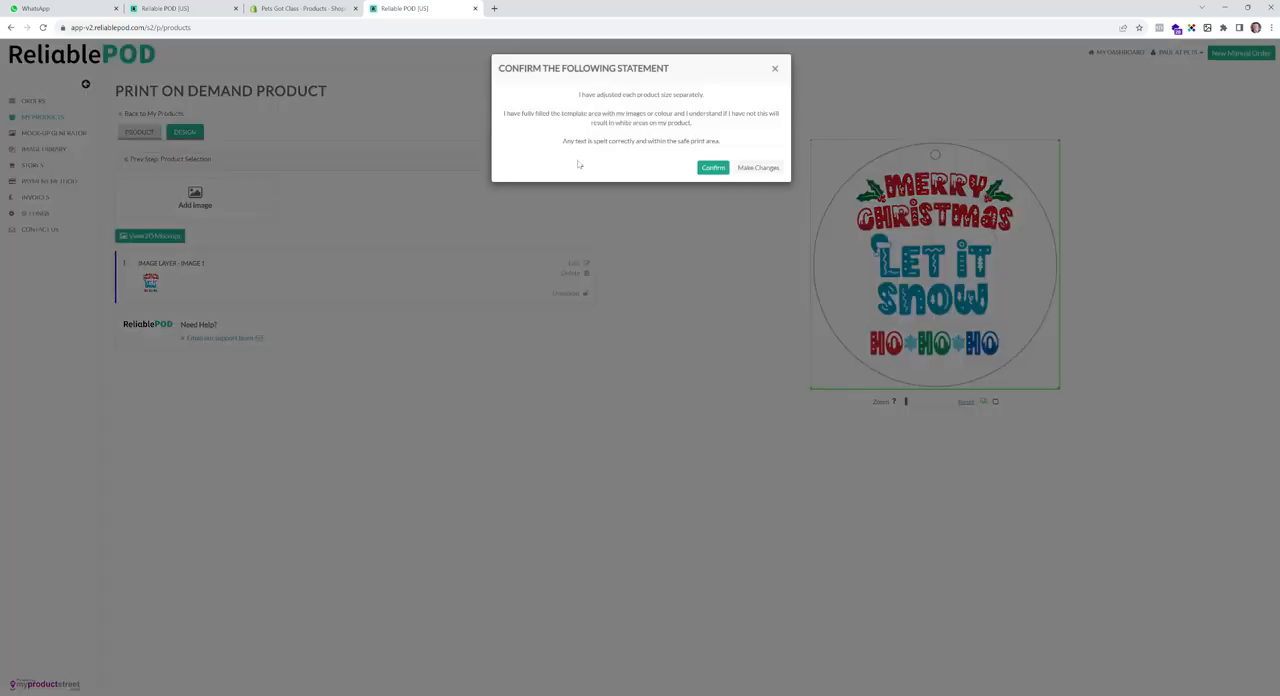
{"action": "left_click", "coordinate": [704, 171]}
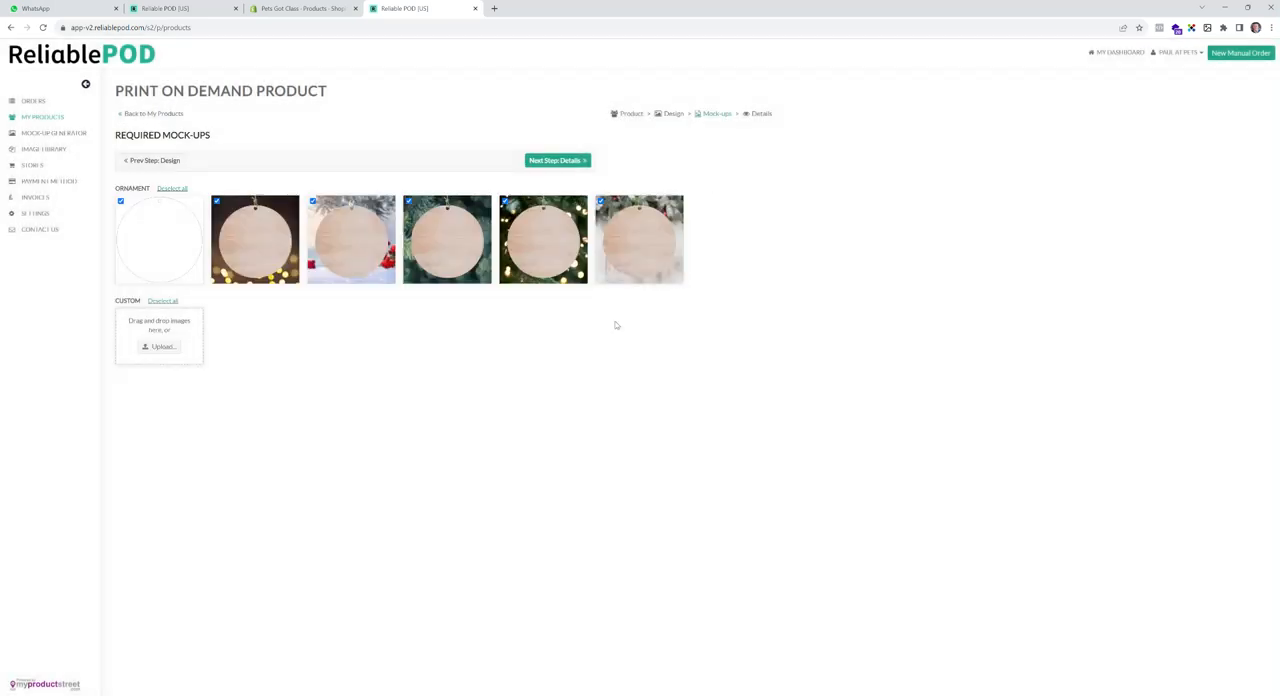
{"action": "left_click", "coordinate": [168, 221]}
{"action": "left_click", "coordinate": [578, 163]}
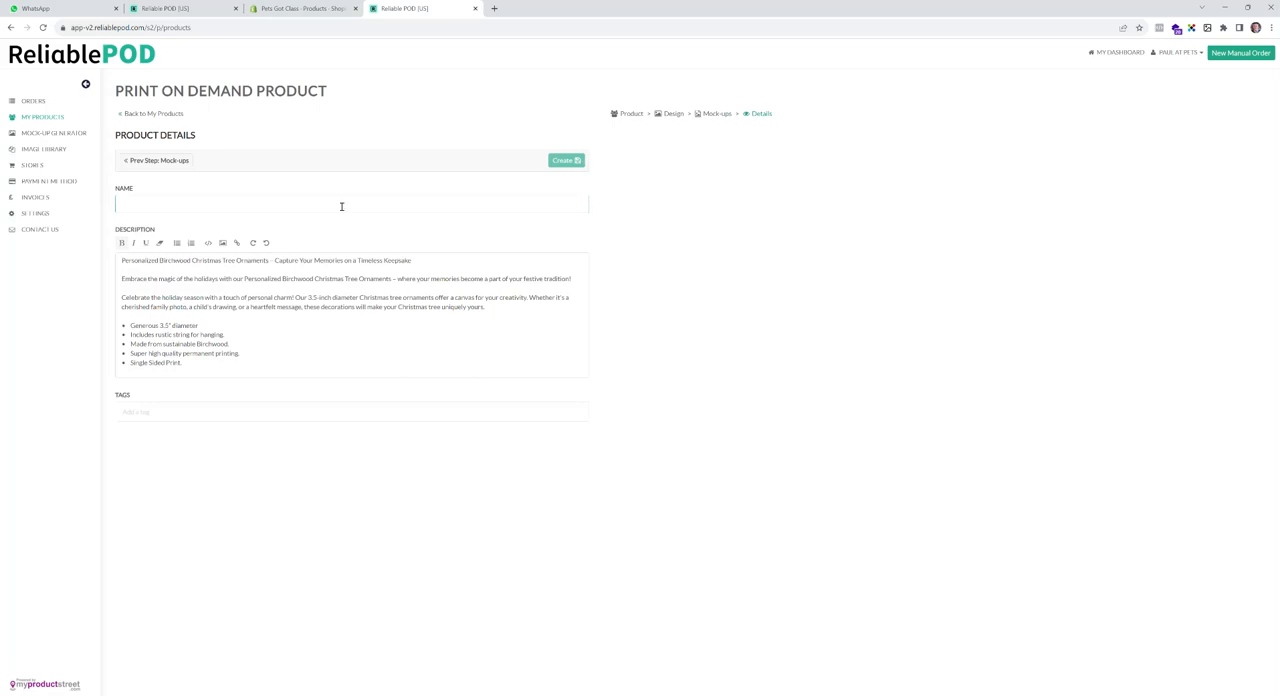
- Name the print-on-demand ornament 2 Test, create it and check it in the print-on-demand product list
{"action": "type", "text": "2 Test"}
{"action": "left_click", "coordinate": [566, 161]}
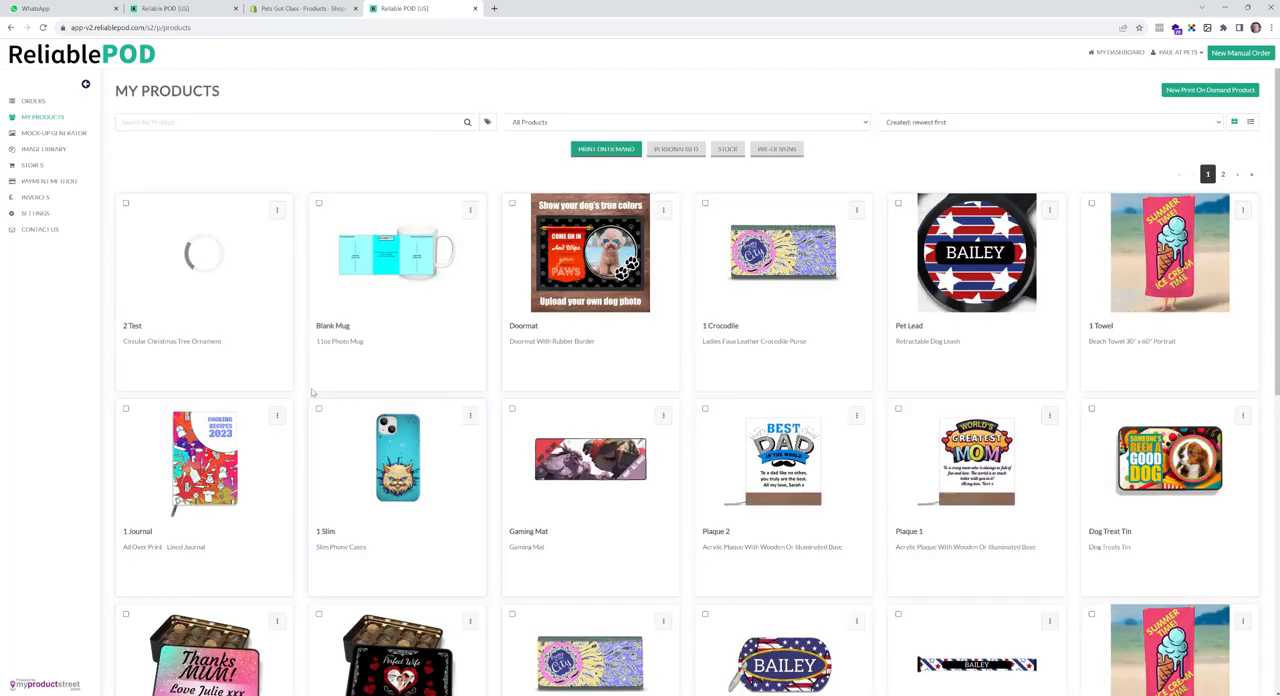
{"action": "left_click", "coordinate": [673, 149]}
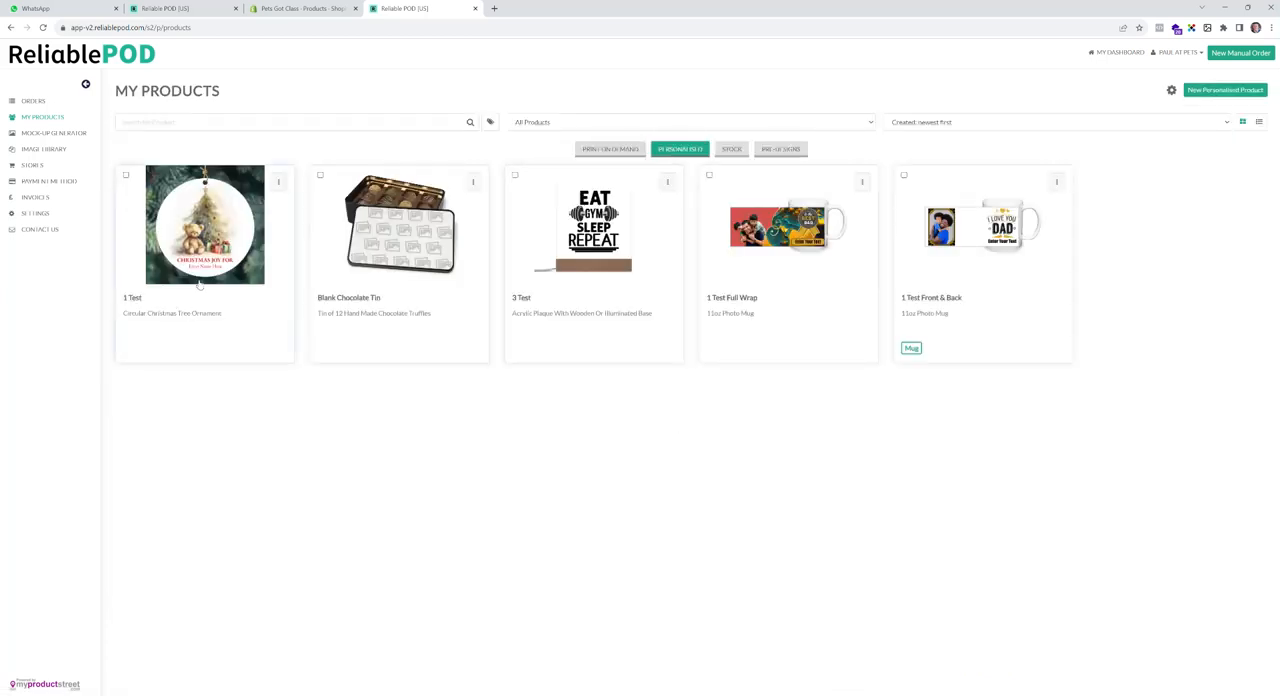
{"action": "left_click", "coordinate": [603, 149]}
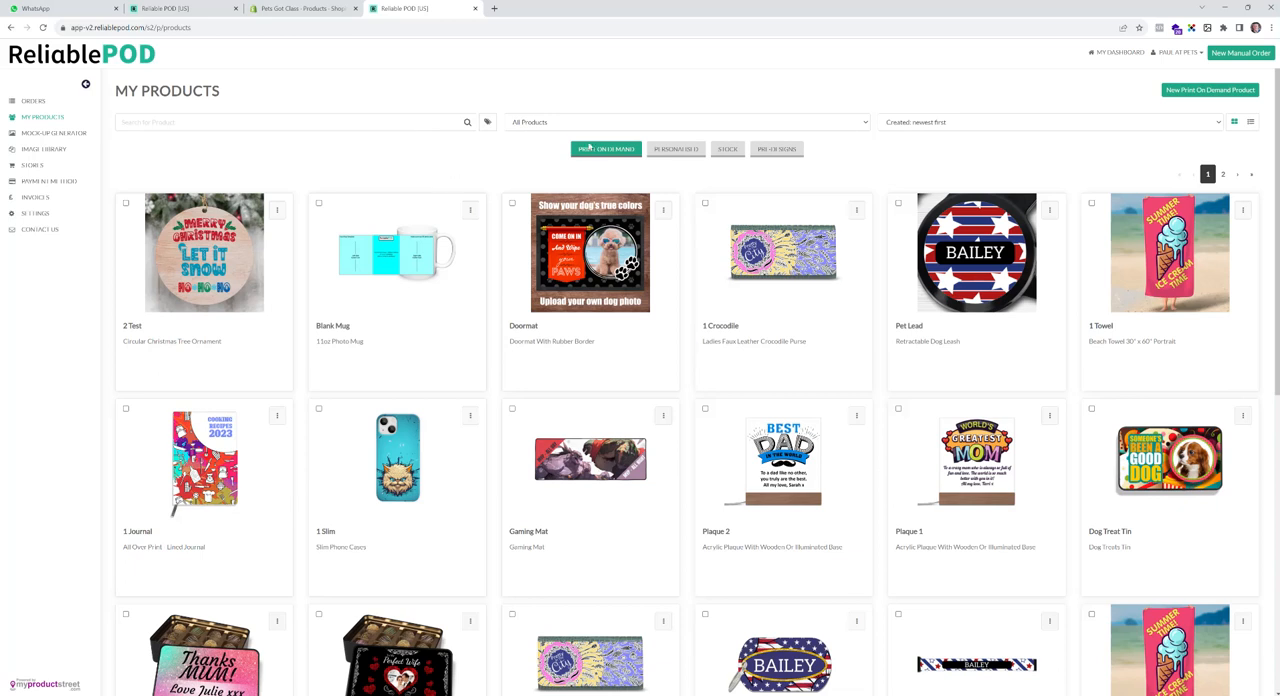
- Start designing a new personalised Pet Paw Christmas Tree Ornament from the Home Office category
{"action": "left_click", "coordinate": [678, 153]}
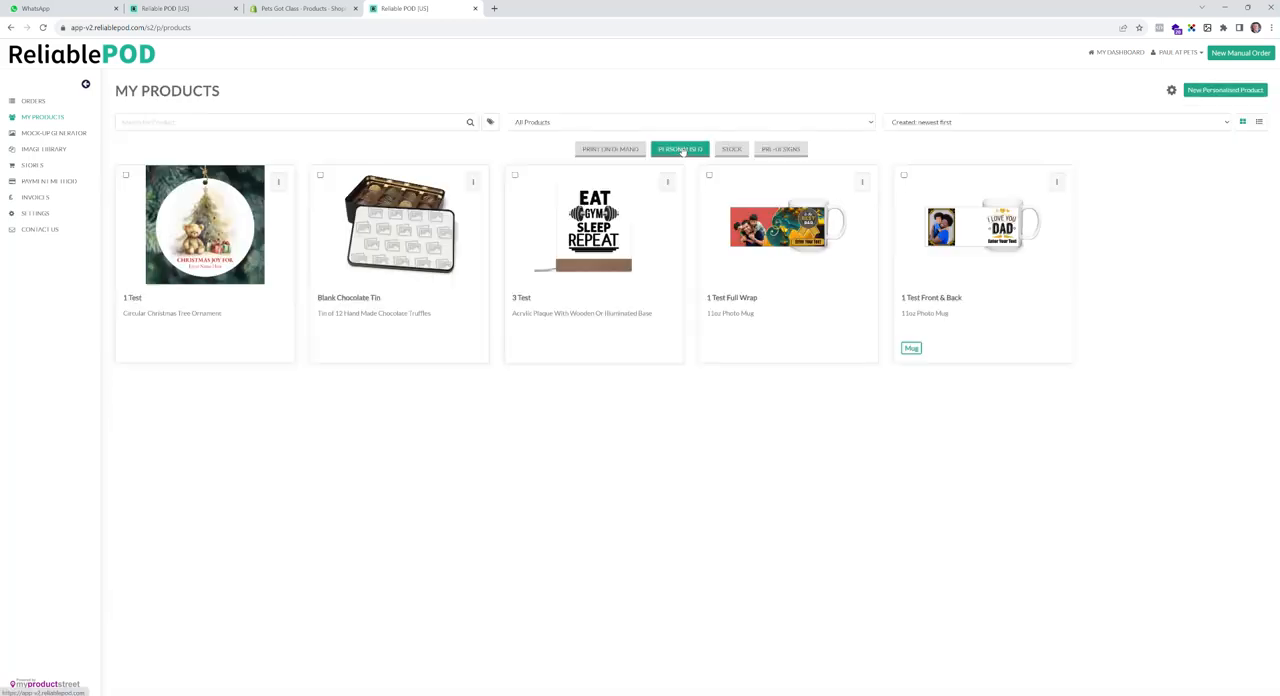
{"action": "left_click", "coordinate": [1220, 91]}
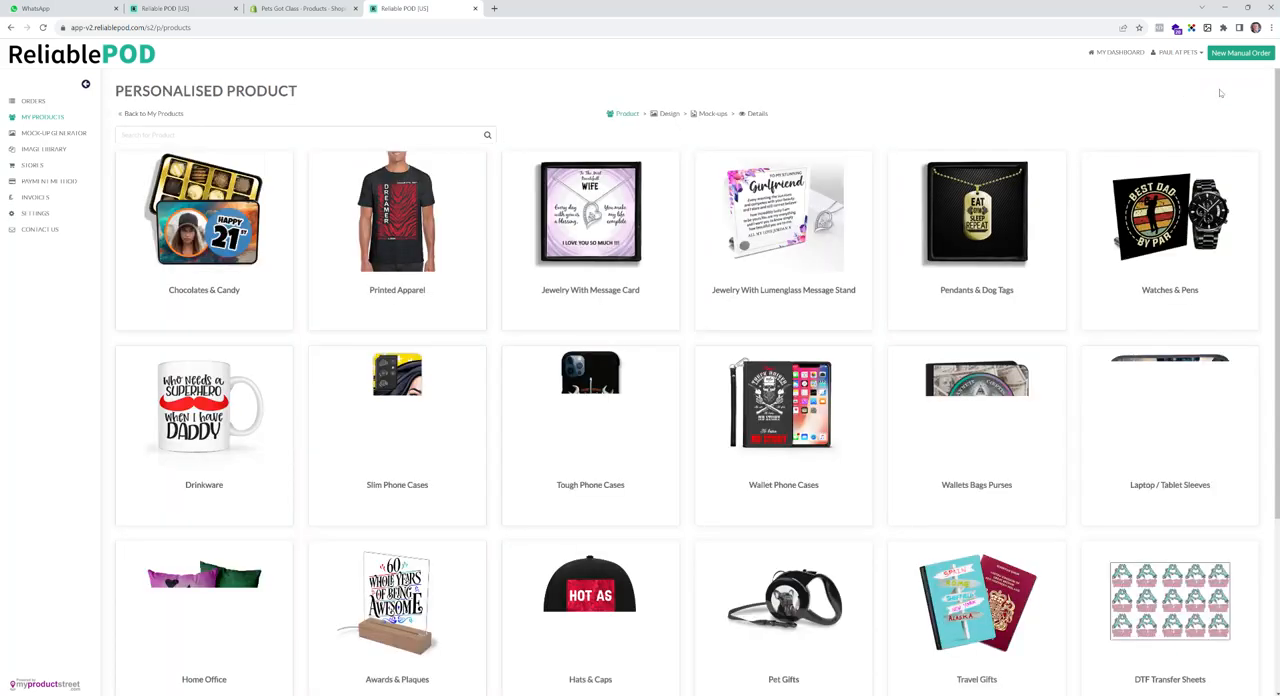
{"action": "left_click", "coordinate": [247, 605]}
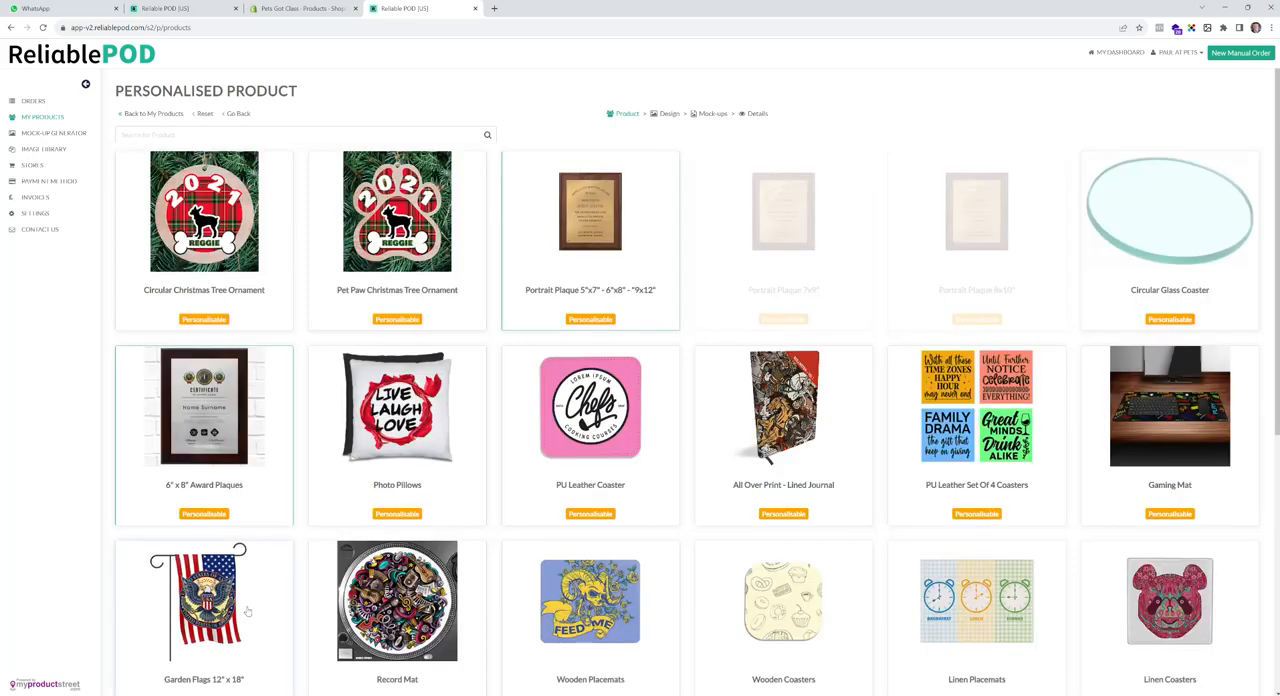
{"action": "left_click", "coordinate": [397, 236]}
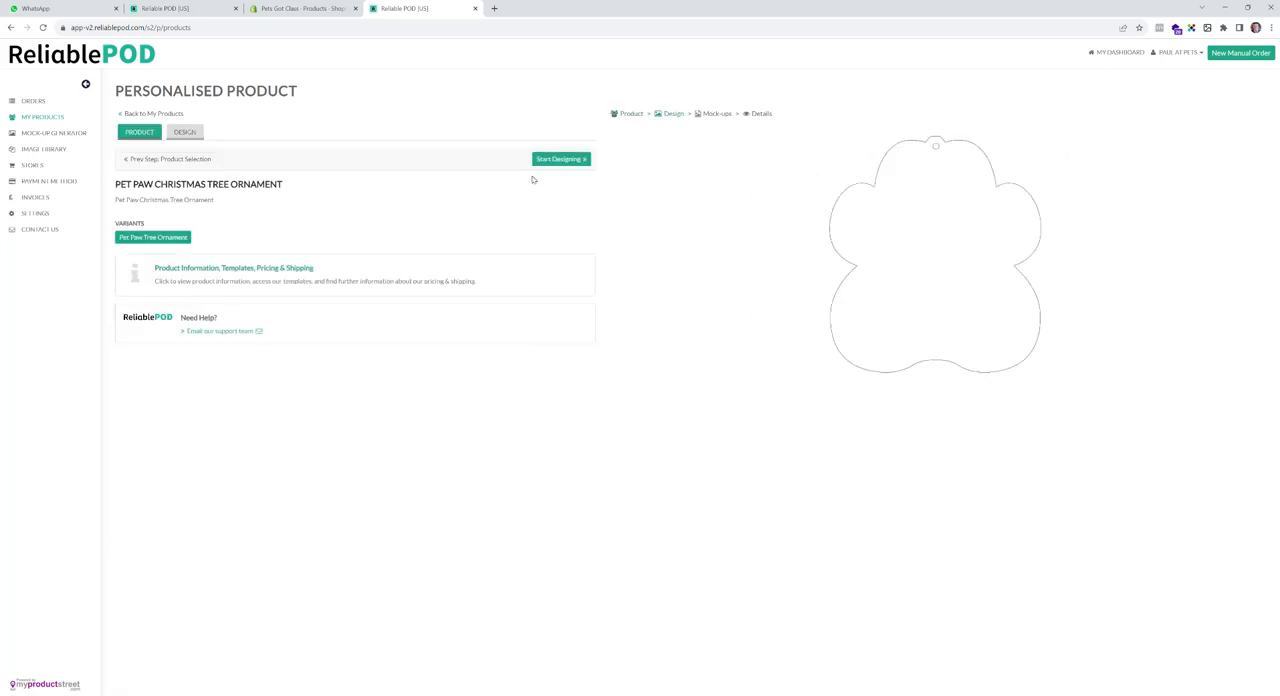
{"action": "left_click", "coordinate": [570, 162]}
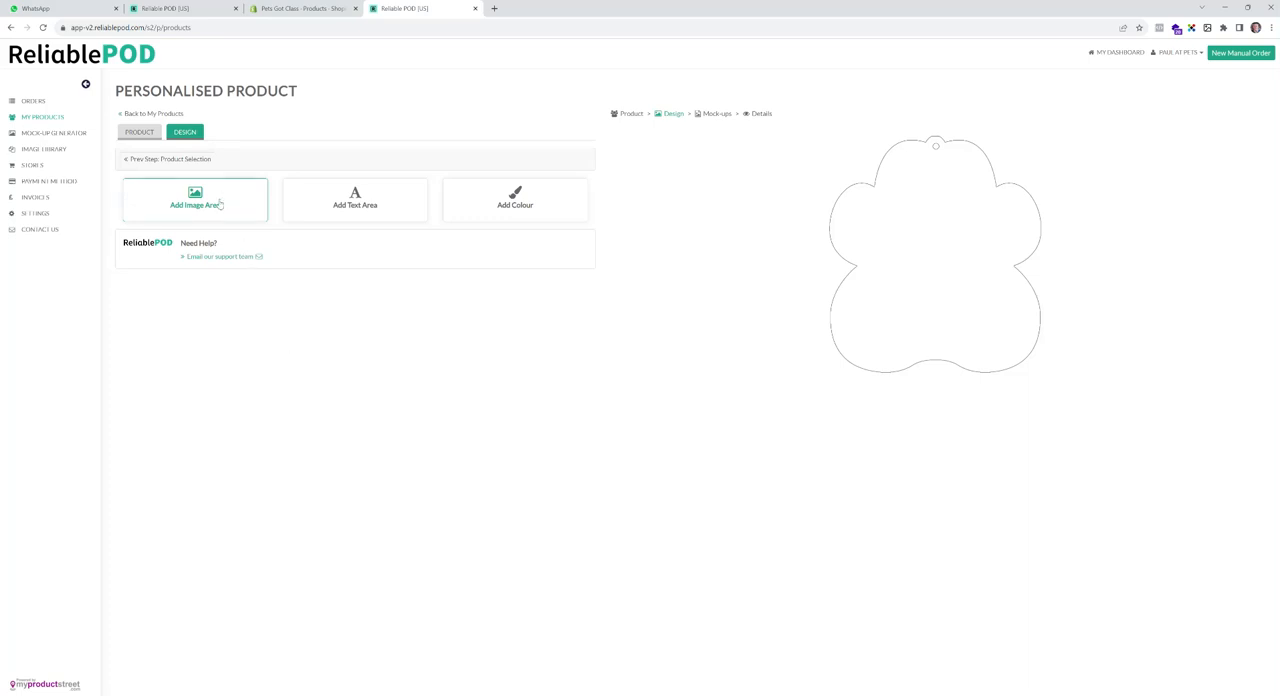
- Add an image area with consumer upload disabled and upload Paw 1 from the Pet Paw folder as its static image
{"action": "left_click", "coordinate": [219, 205]}
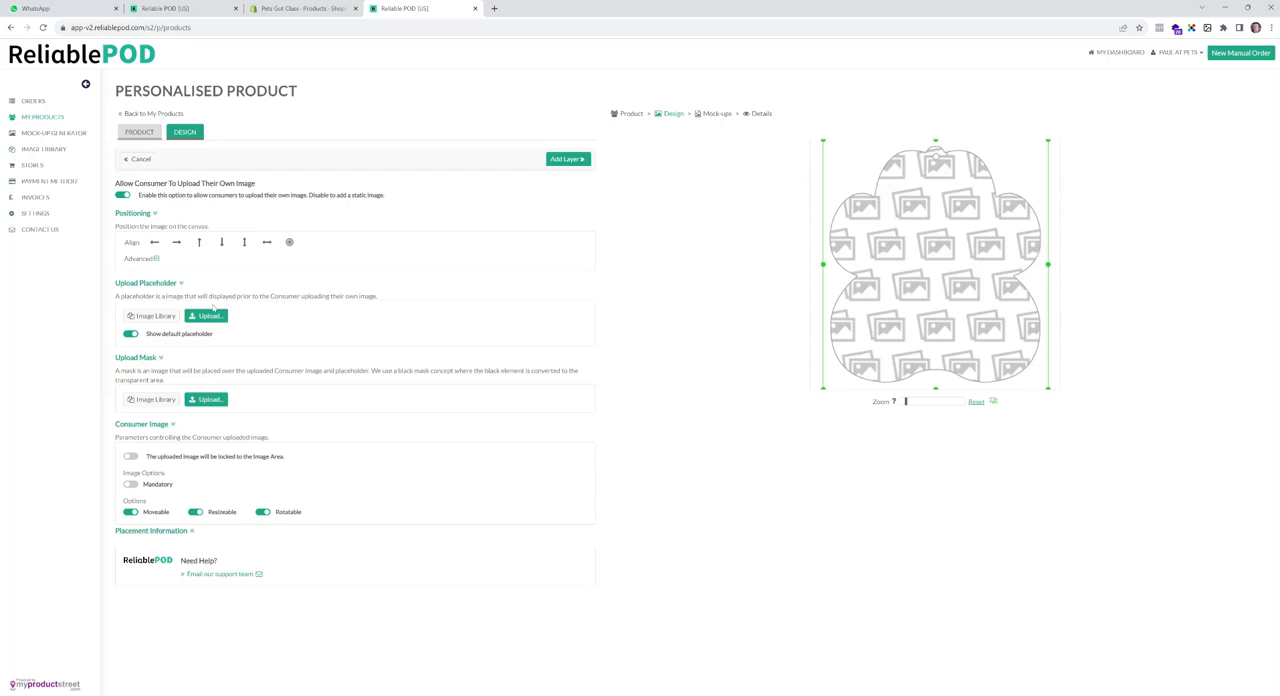
{"action": "left_click", "coordinate": [121, 196]}
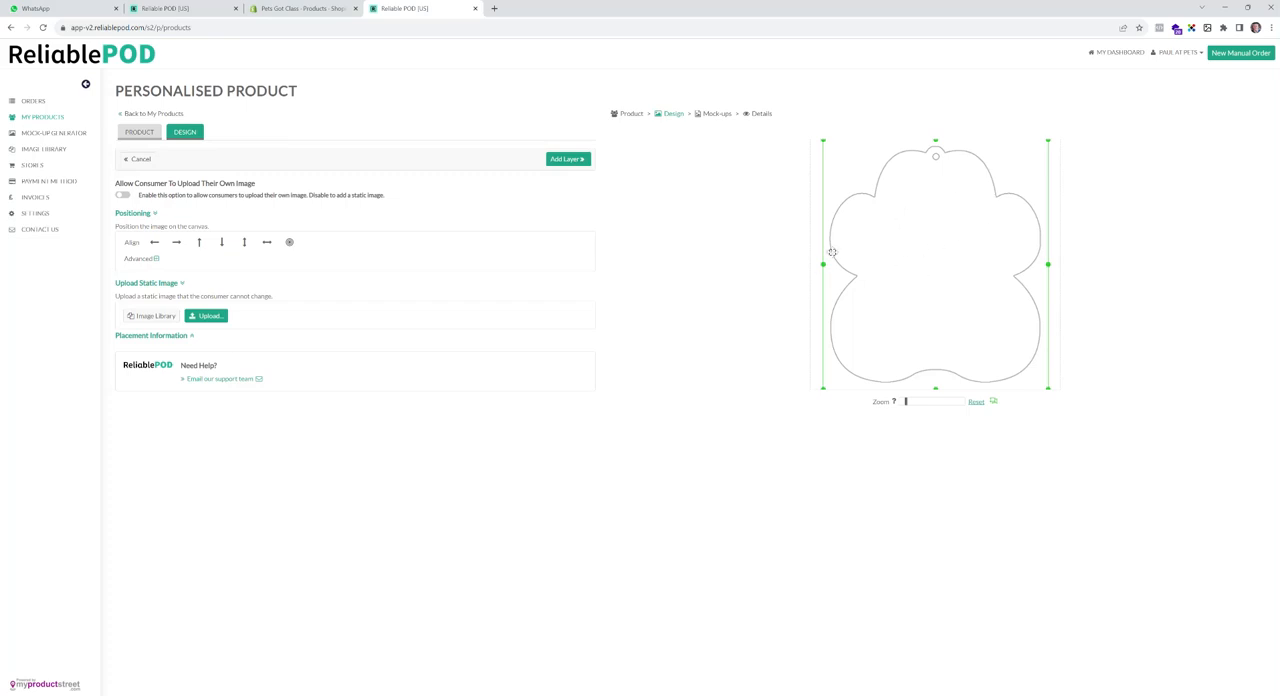
{"action": "left_click", "coordinate": [208, 317]}
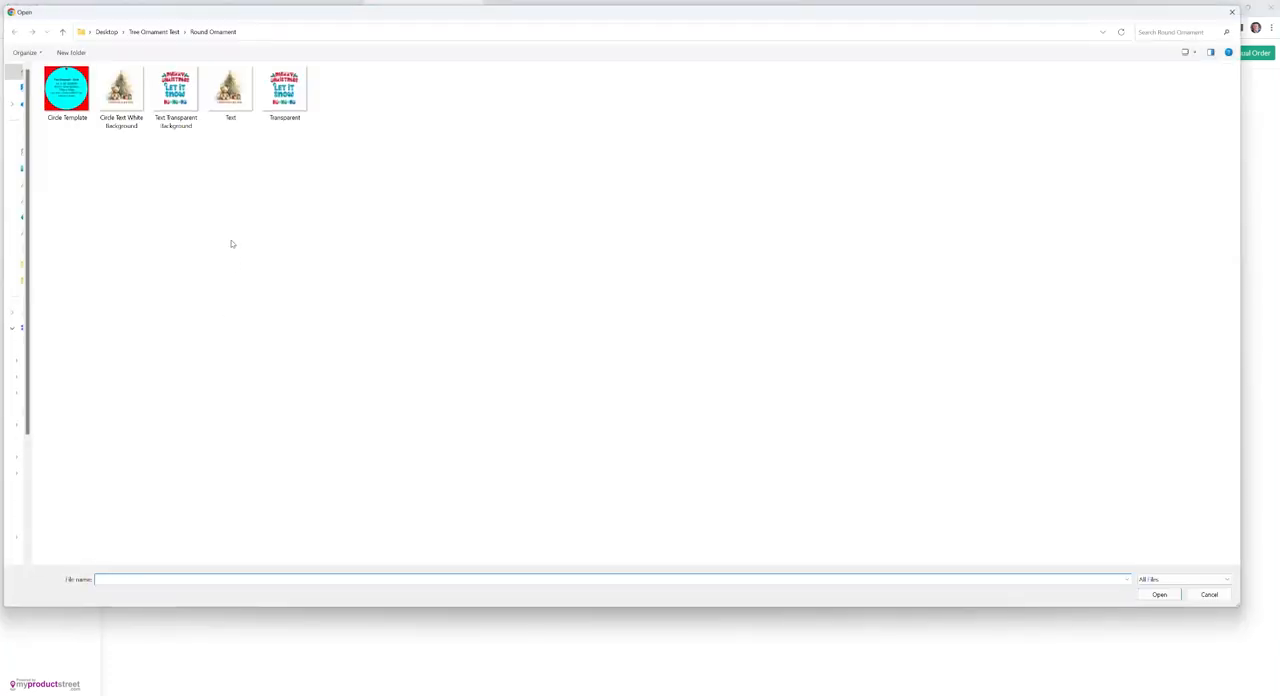
{"action": "left_click", "coordinate": [157, 32]}
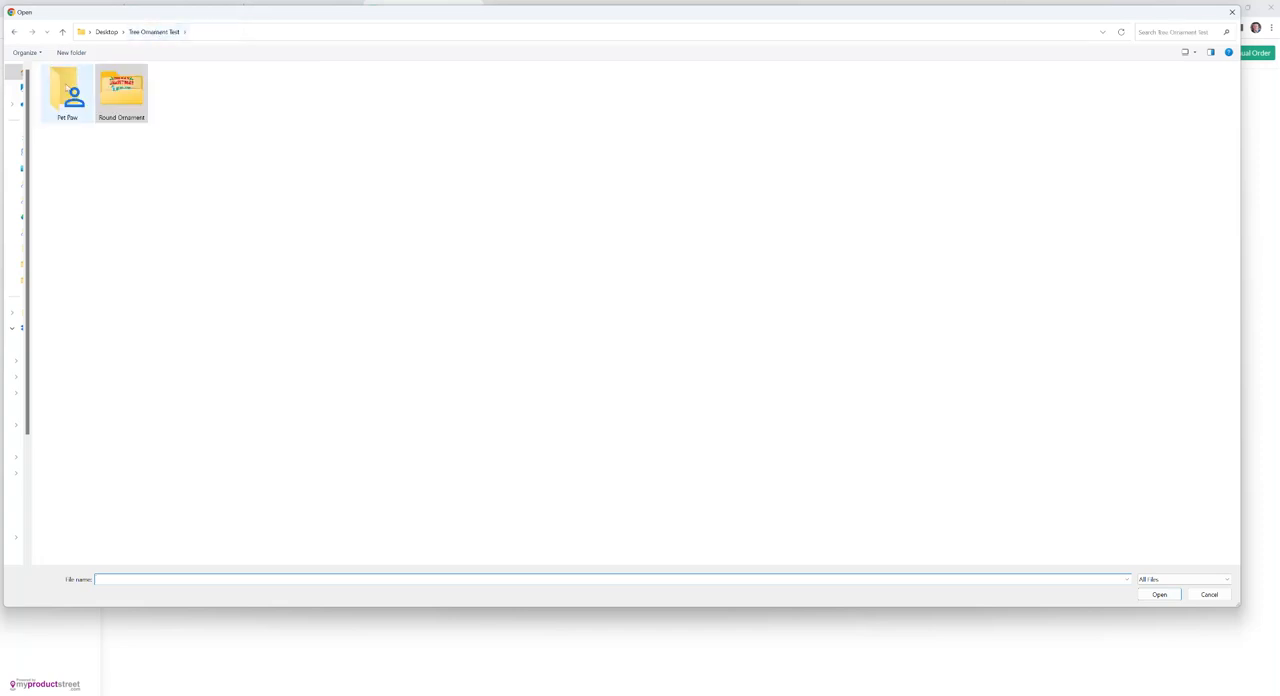
{"action": "double_click", "coordinate": [63, 90]}
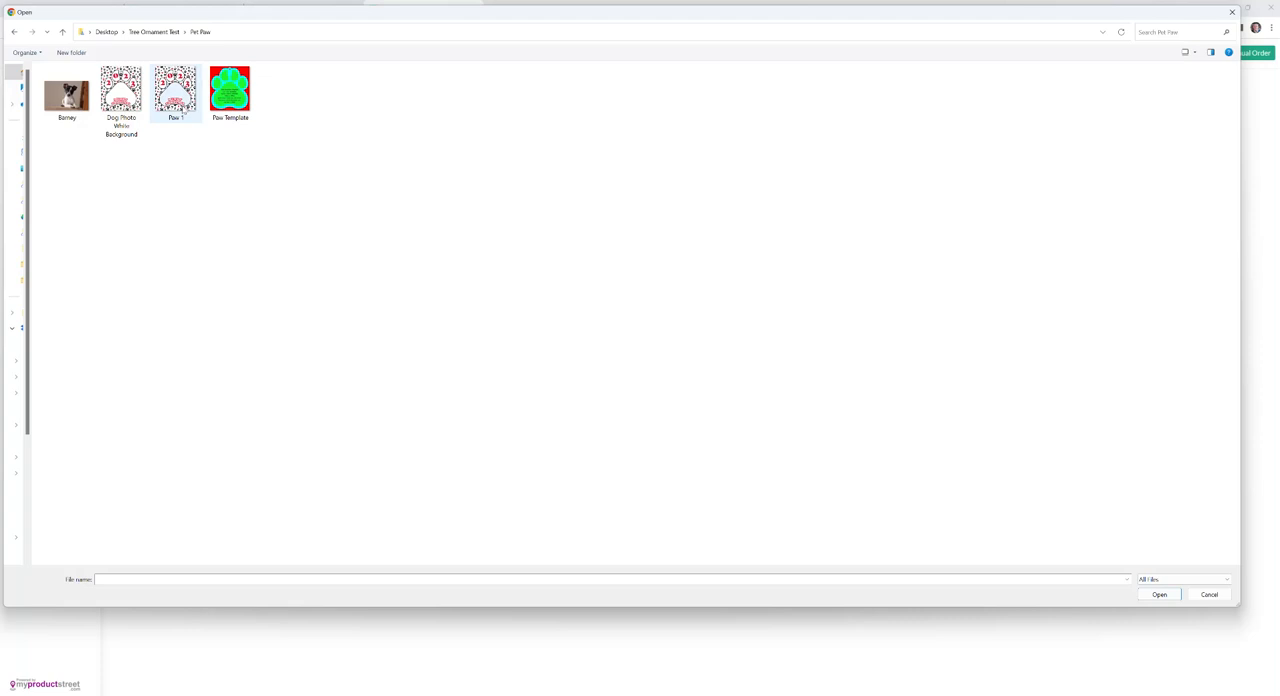
{"action": "left_click", "coordinate": [183, 113]}
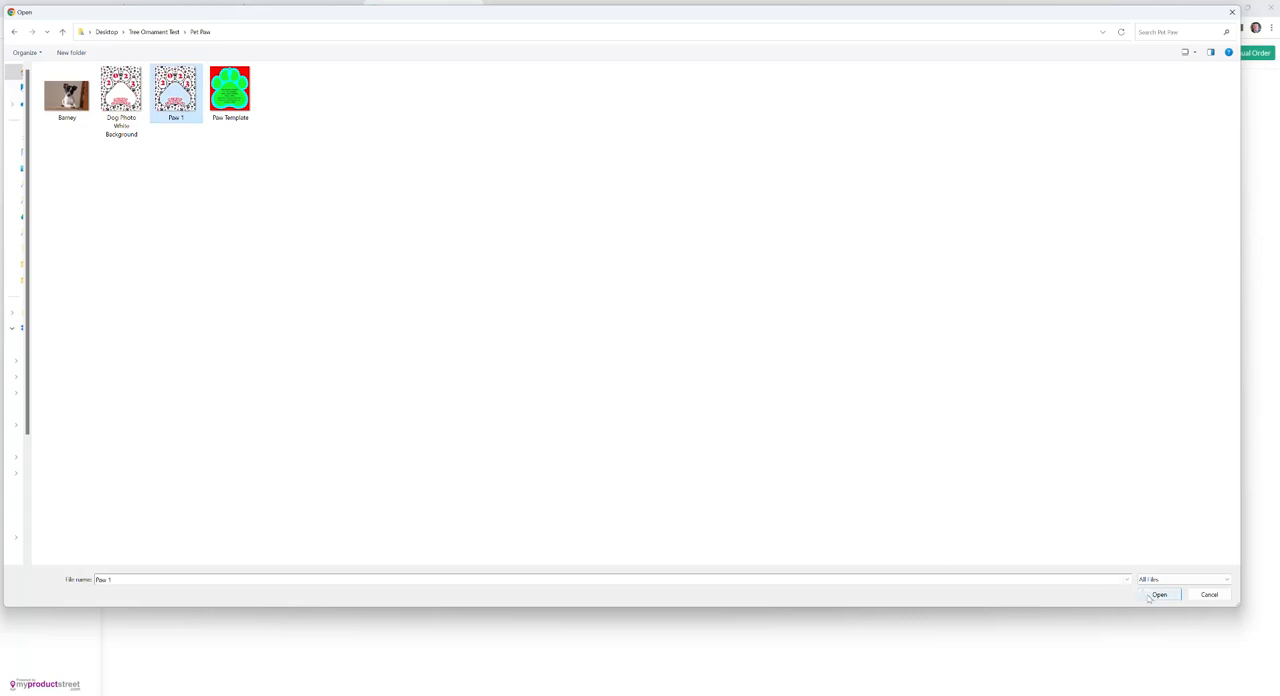
{"action": "left_click", "coordinate": [1159, 594]}
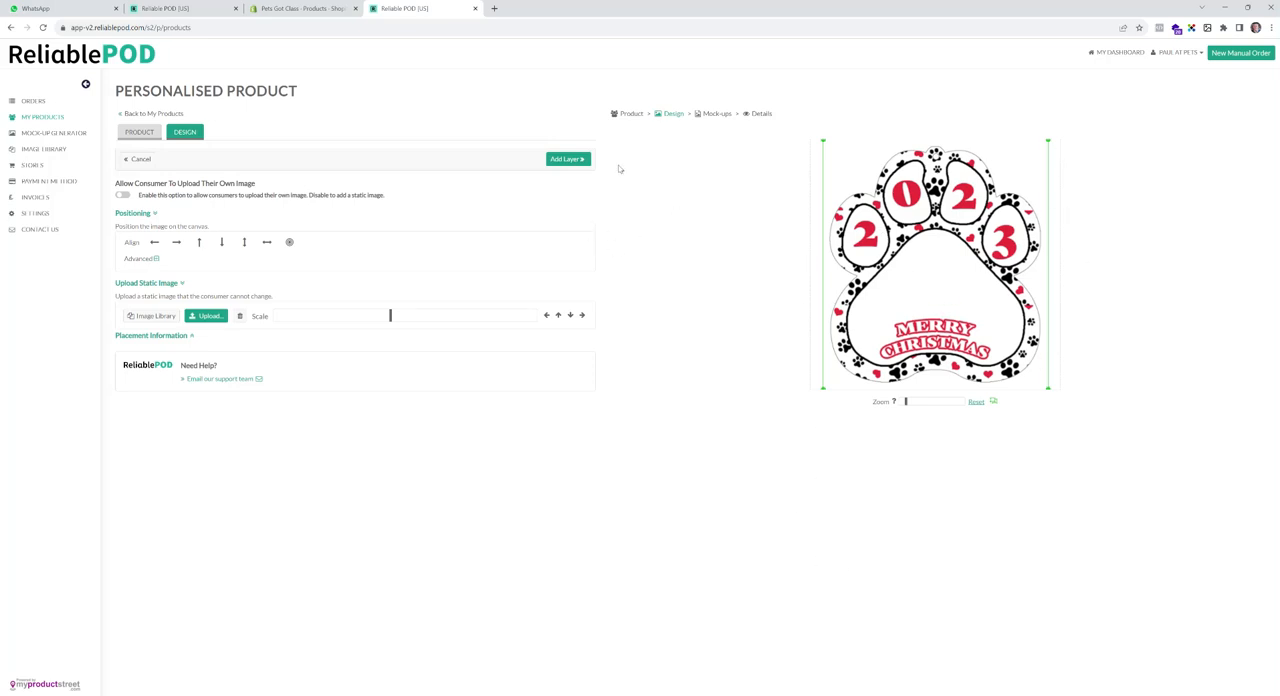
- Save and lock the Paw 1 artwork layer and add a second image area with consumer upload enabled
{"action": "left_click", "coordinate": [567, 159]}
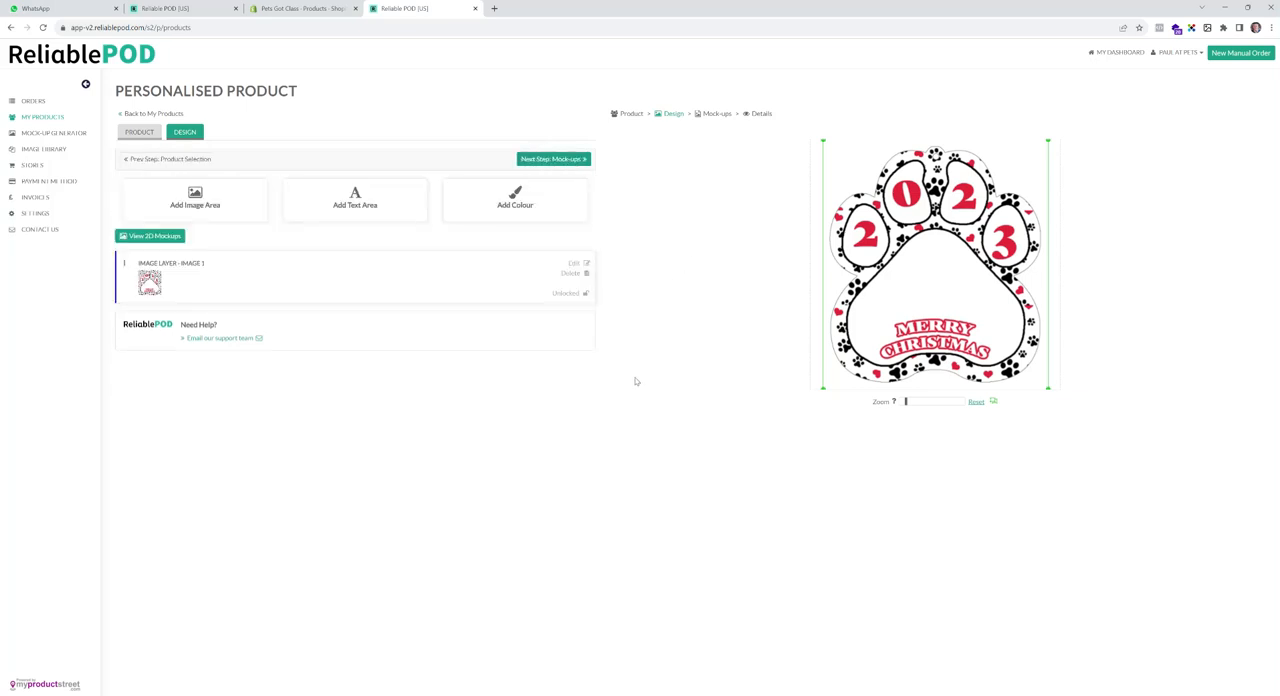
{"action": "left_click", "coordinate": [586, 296]}
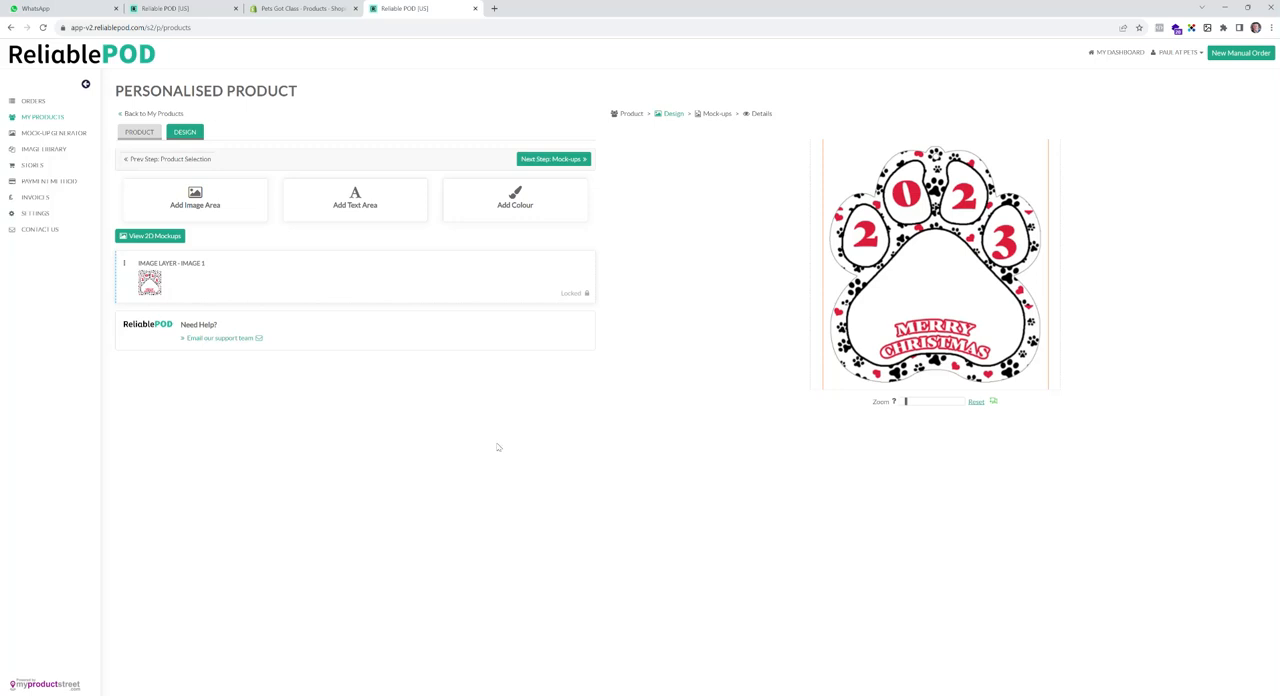
{"action": "left_click", "coordinate": [230, 199]}
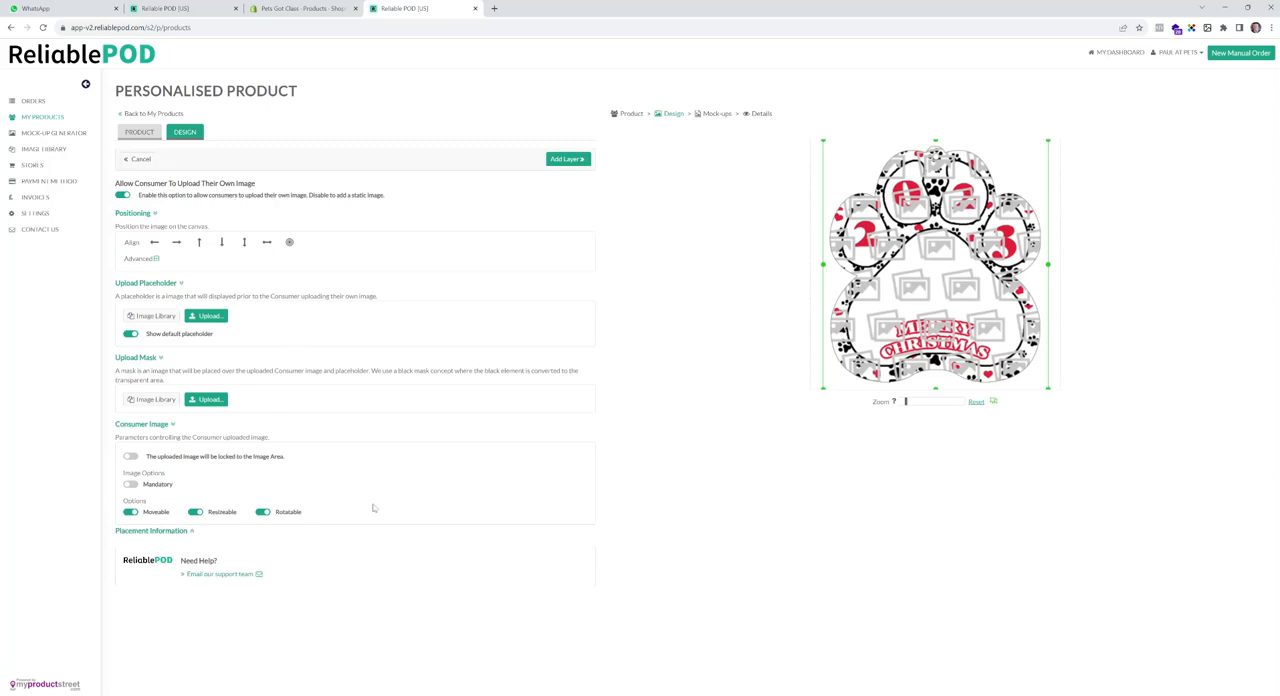
{"action": "left_click", "coordinate": [123, 195]}
{"action": "left_click", "coordinate": [123, 197]}
- Resize and position the consumer image area to cover the large pad of the paw
{"action": "left_click_drag", "start_coordinate": [1047, 141], "coordinate": [974, 226]}
{"action": "left_click_drag", "start_coordinate": [897, 378], "coordinate": [940, 362]}
{"action": "left_click_drag", "start_coordinate": [1016, 285], "coordinate": [1026, 291]}
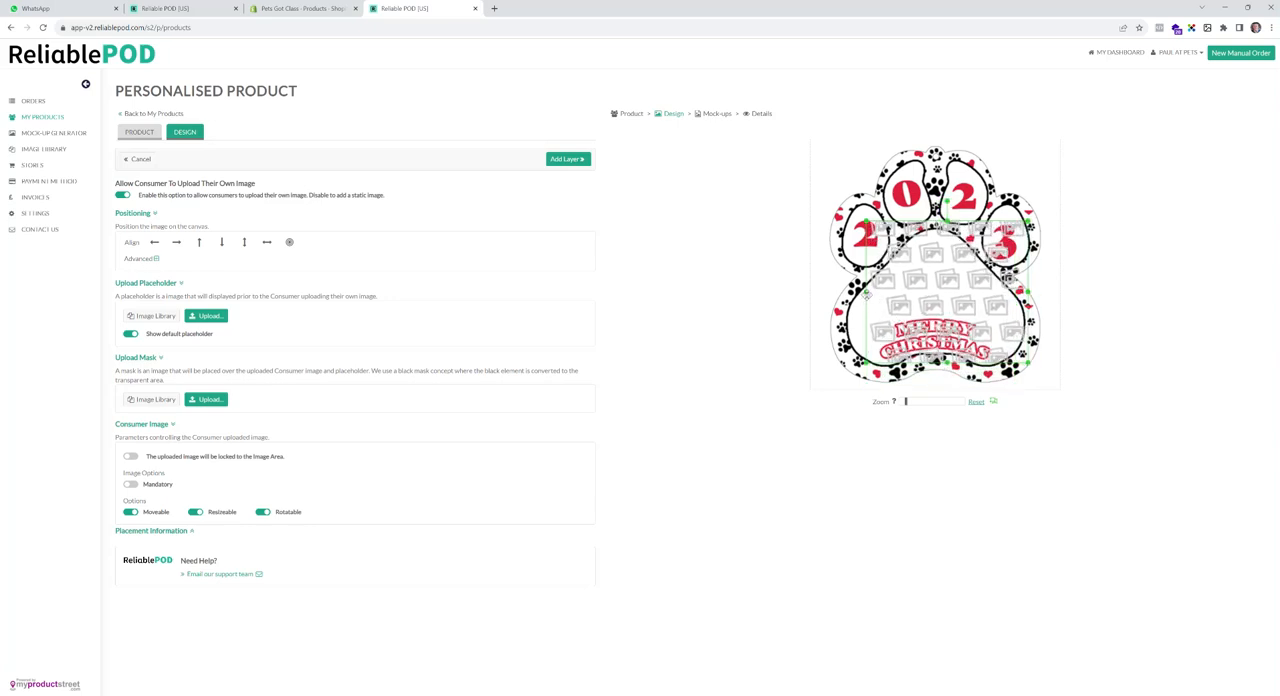
{"action": "left_click_drag", "start_coordinate": [866, 289], "coordinate": [846, 287]}
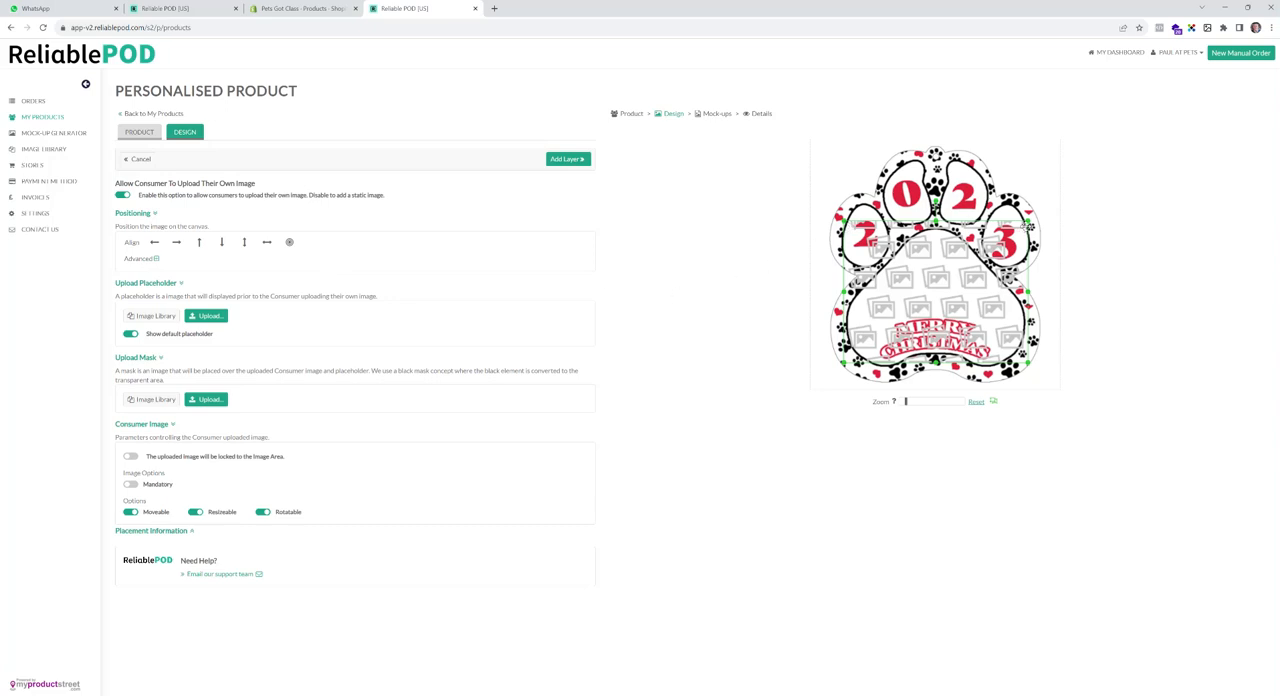
- Change the image area's outline colour to blue and extend the area's lower edge downward
{"action": "left_click", "coordinate": [992, 403]}
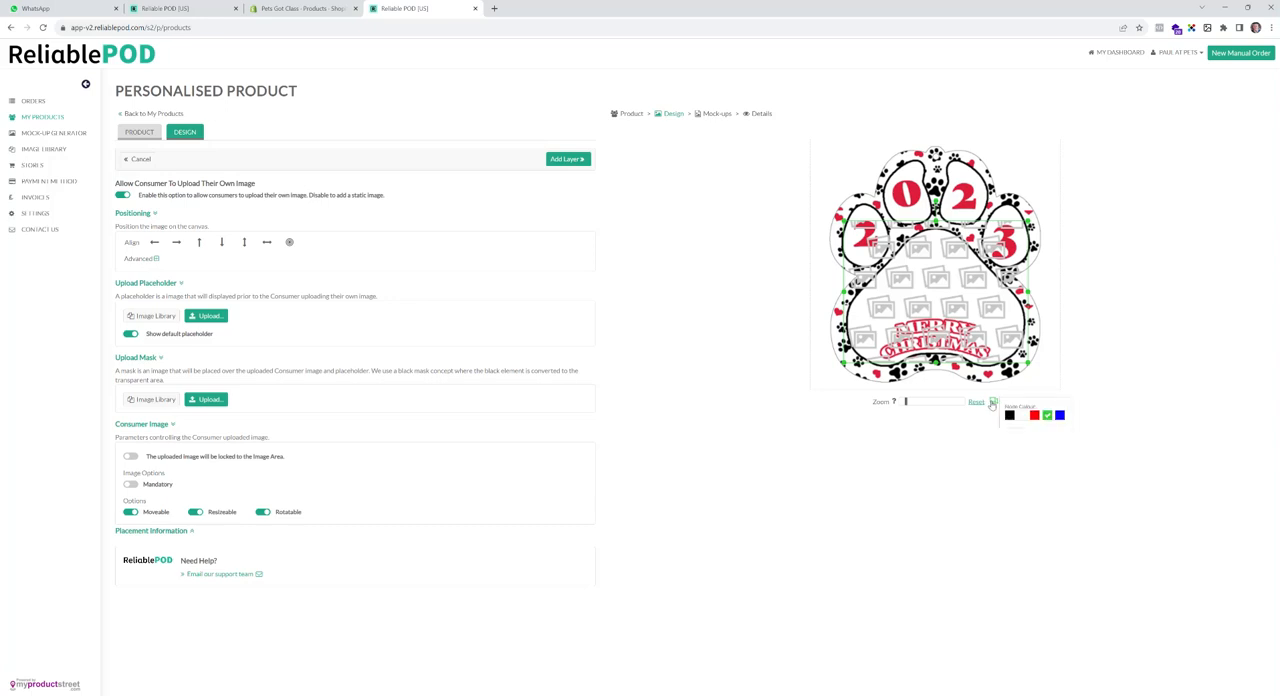
{"action": "left_click", "coordinate": [1059, 415]}
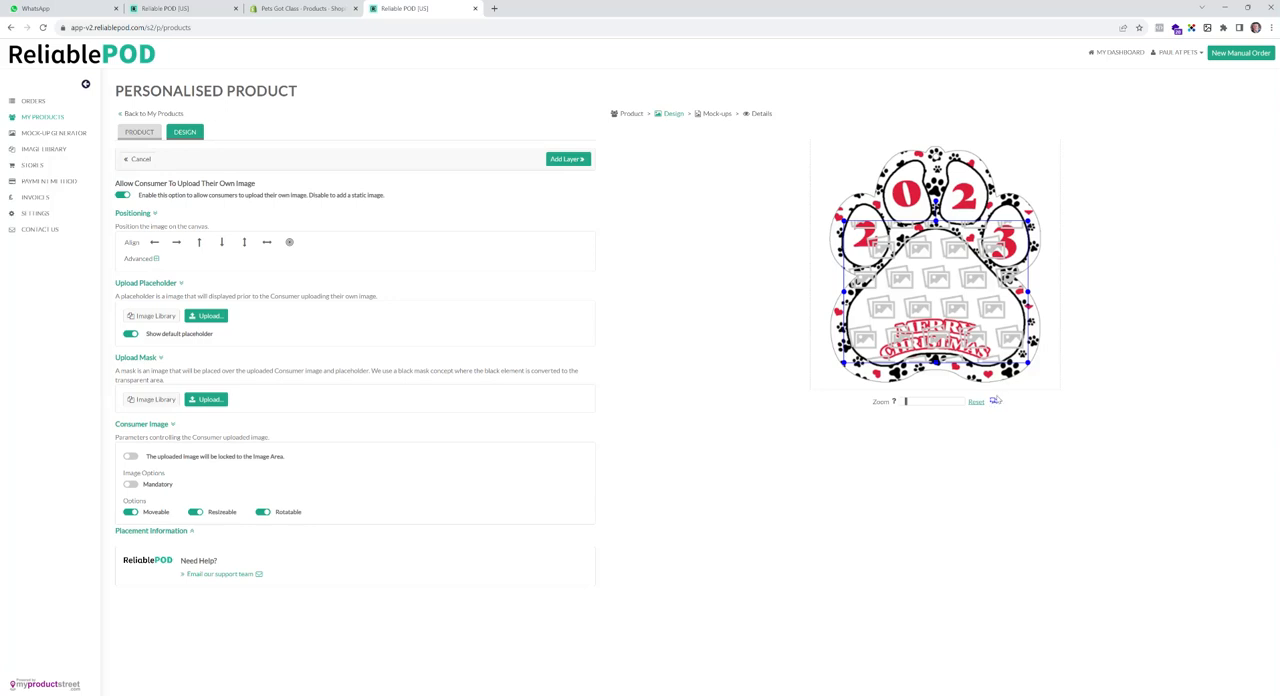
{"action": "left_click", "coordinate": [993, 402]}
{"action": "left_click", "coordinate": [1009, 416]}
{"action": "left_click", "coordinate": [993, 402]}
{"action": "left_click", "coordinate": [1045, 417]}
{"action": "left_click_drag", "start_coordinate": [936, 363], "coordinate": [936, 371]}
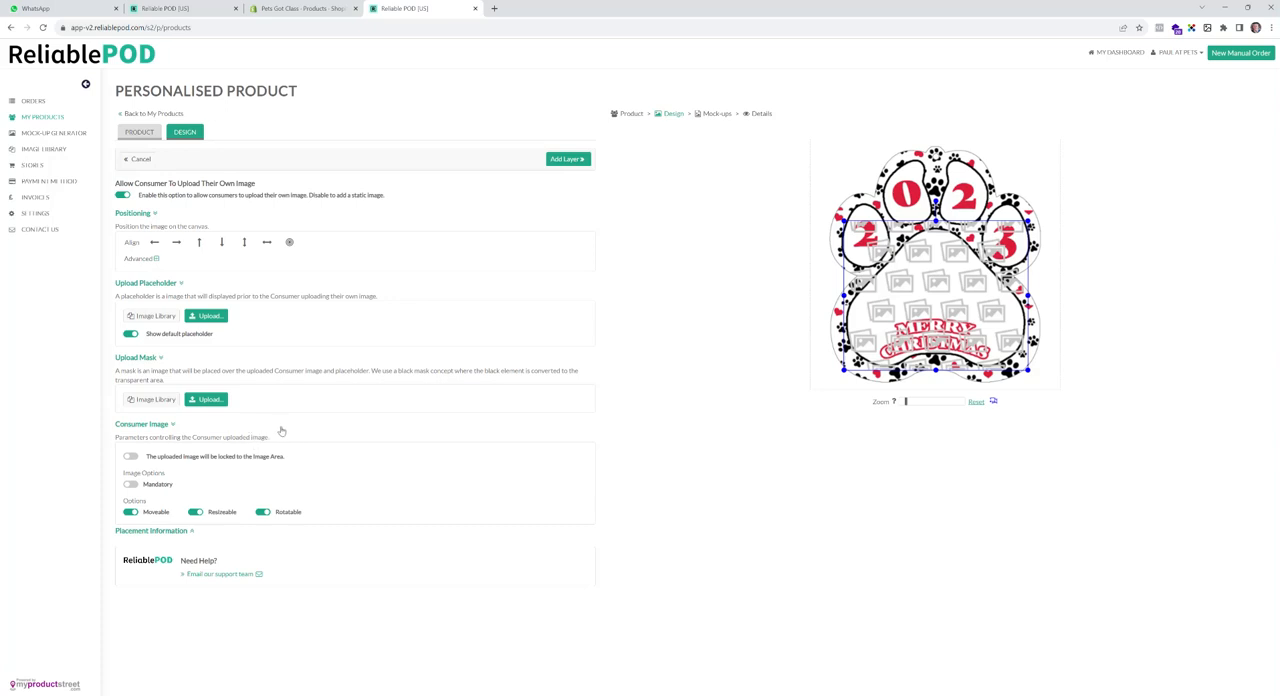
- Upload Barney from the Pet Paw folder as the image area's mask and save the layer
{"action": "left_click", "coordinate": [207, 399]}
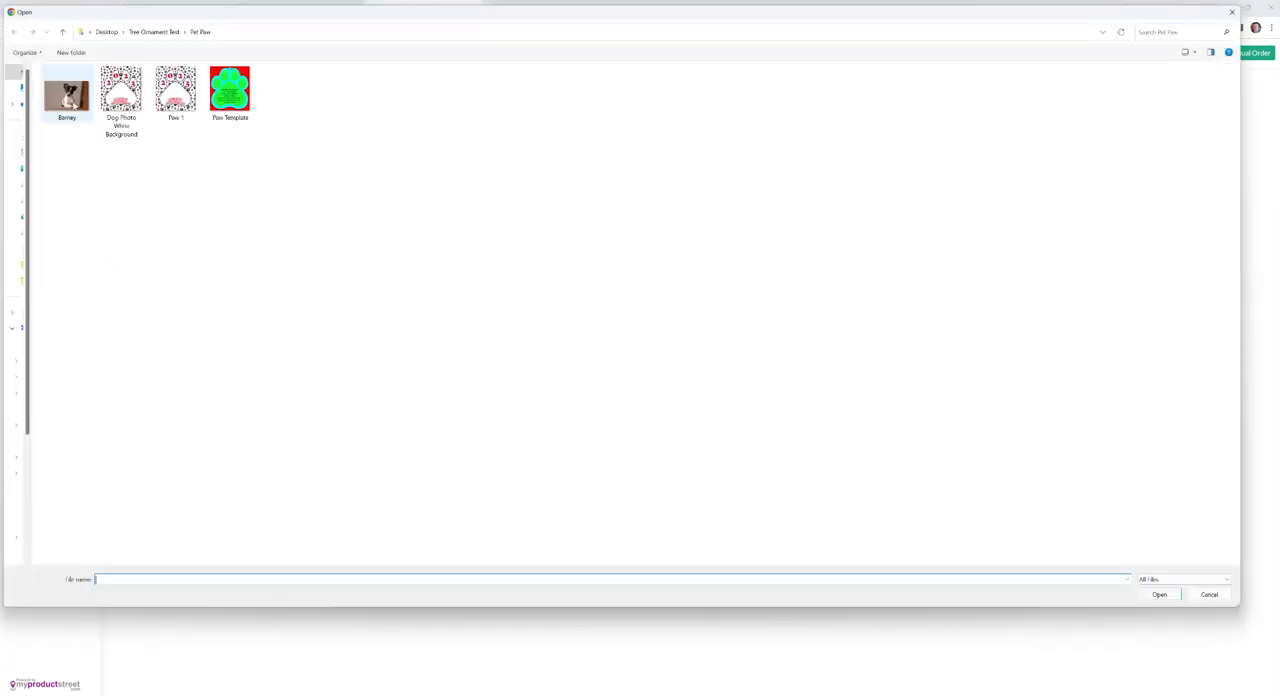
{"action": "left_click", "coordinate": [78, 105]}
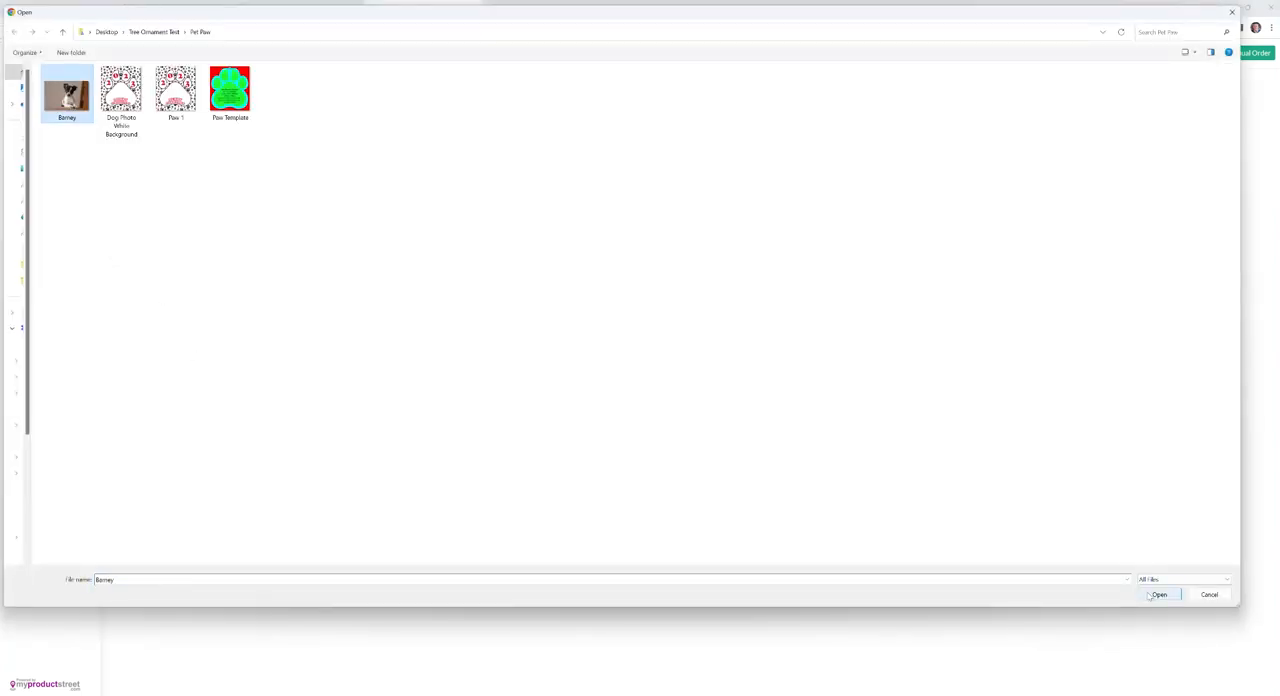
{"action": "left_click", "coordinate": [1151, 595]}
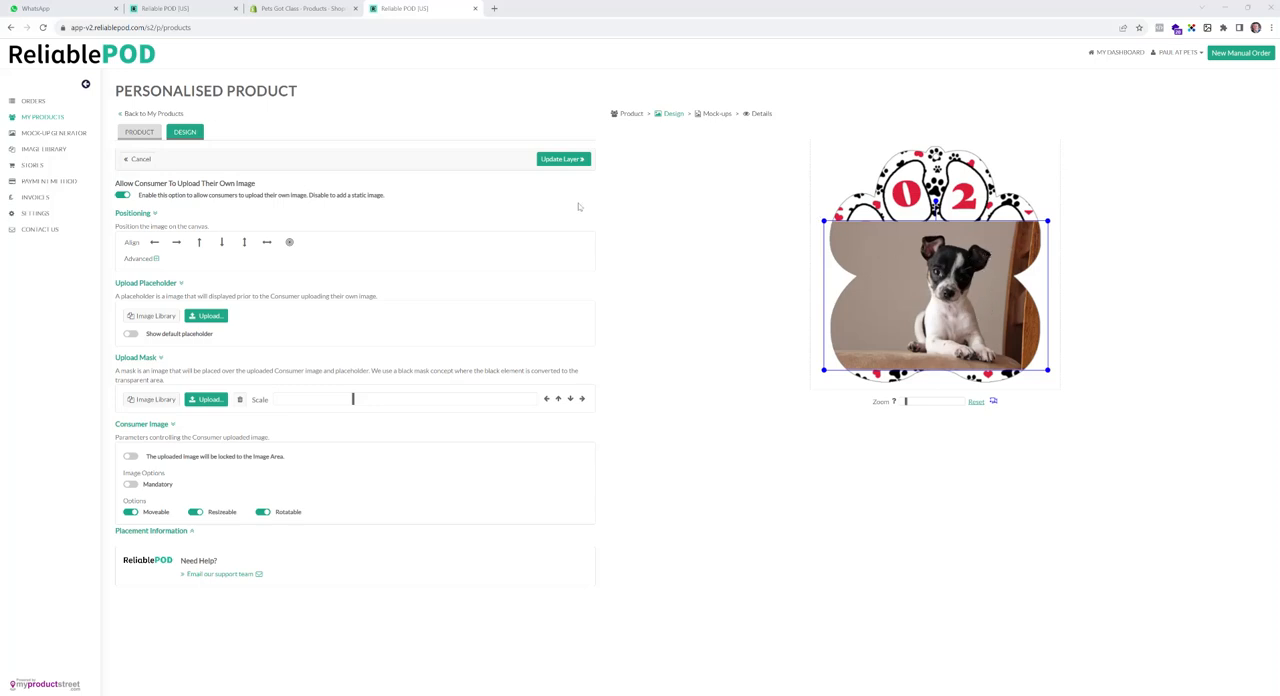
{"action": "left_click", "coordinate": [574, 162]}
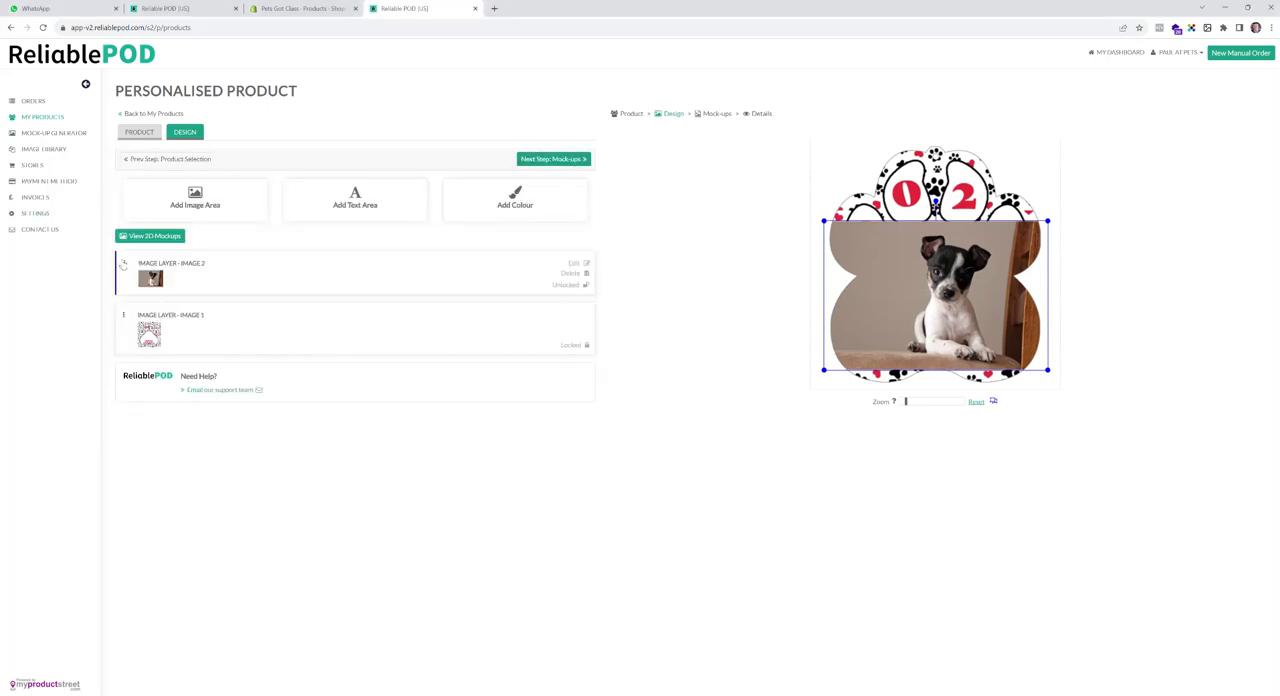
- Move the dog photo layer beneath the Paw 1 artwork and align its image area to the left
{"action": "left_click_drag", "start_coordinate": [126, 263], "coordinate": [116, 337]}
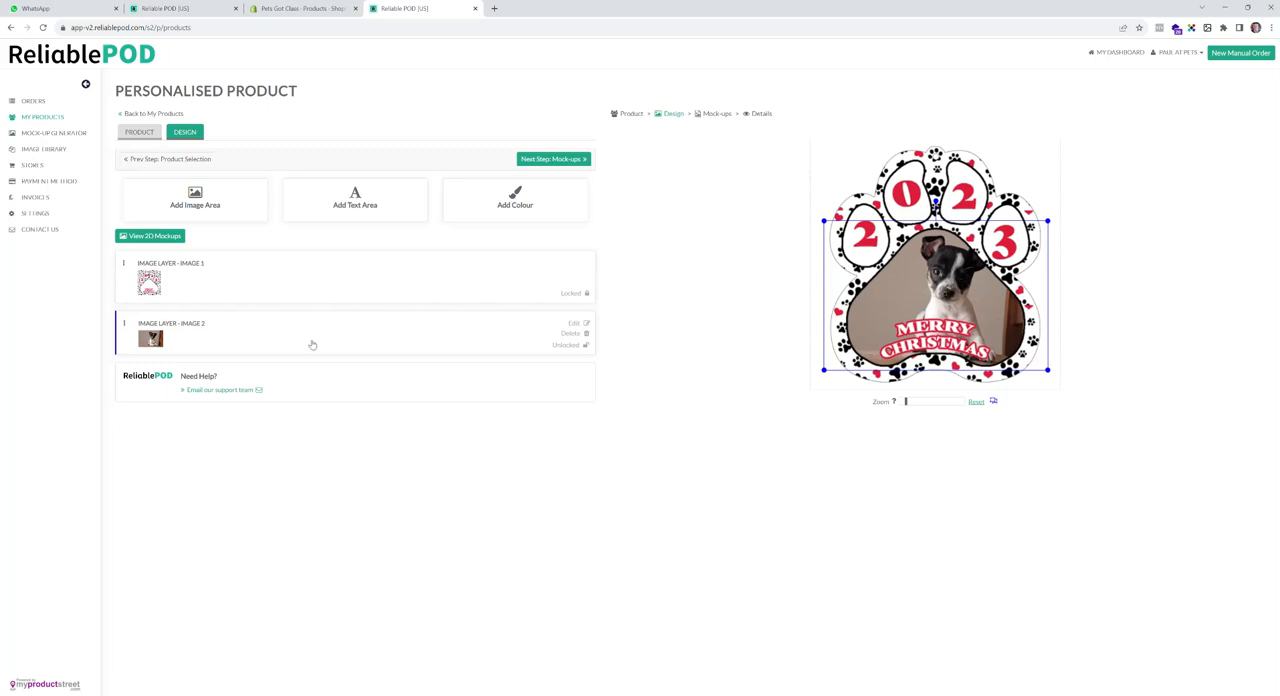
{"action": "left_click", "coordinate": [399, 338]}
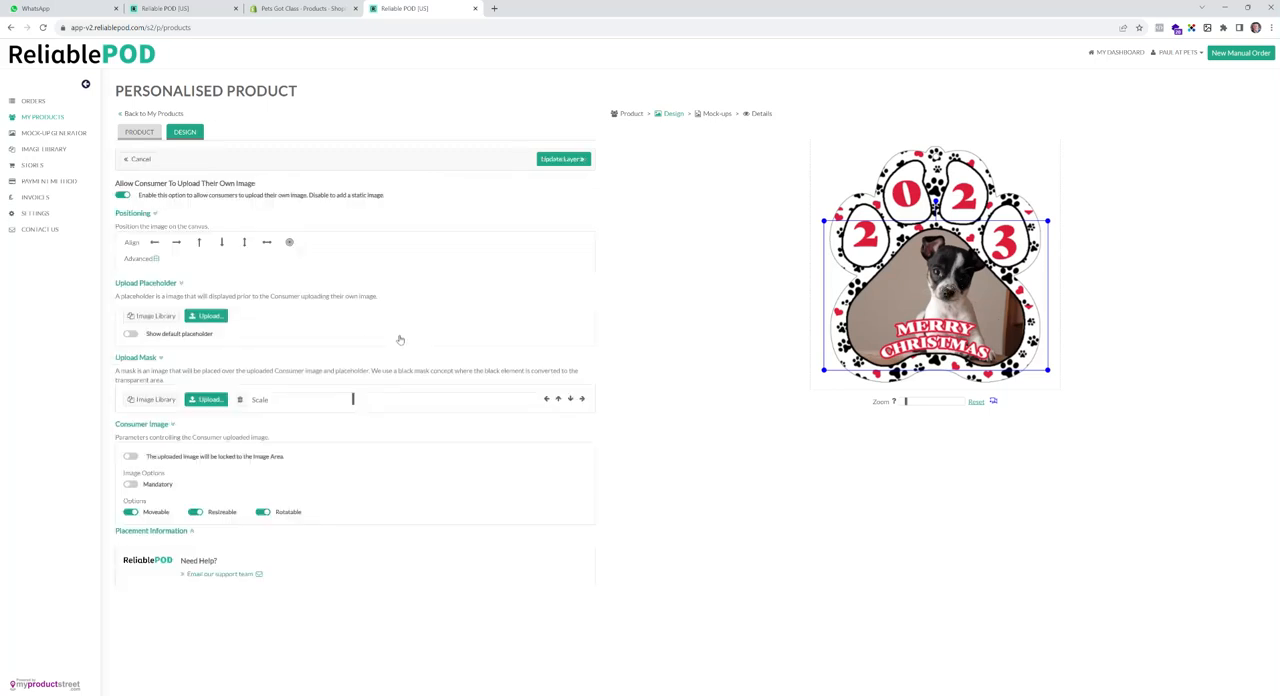
{"action": "left_click", "coordinate": [182, 284]}
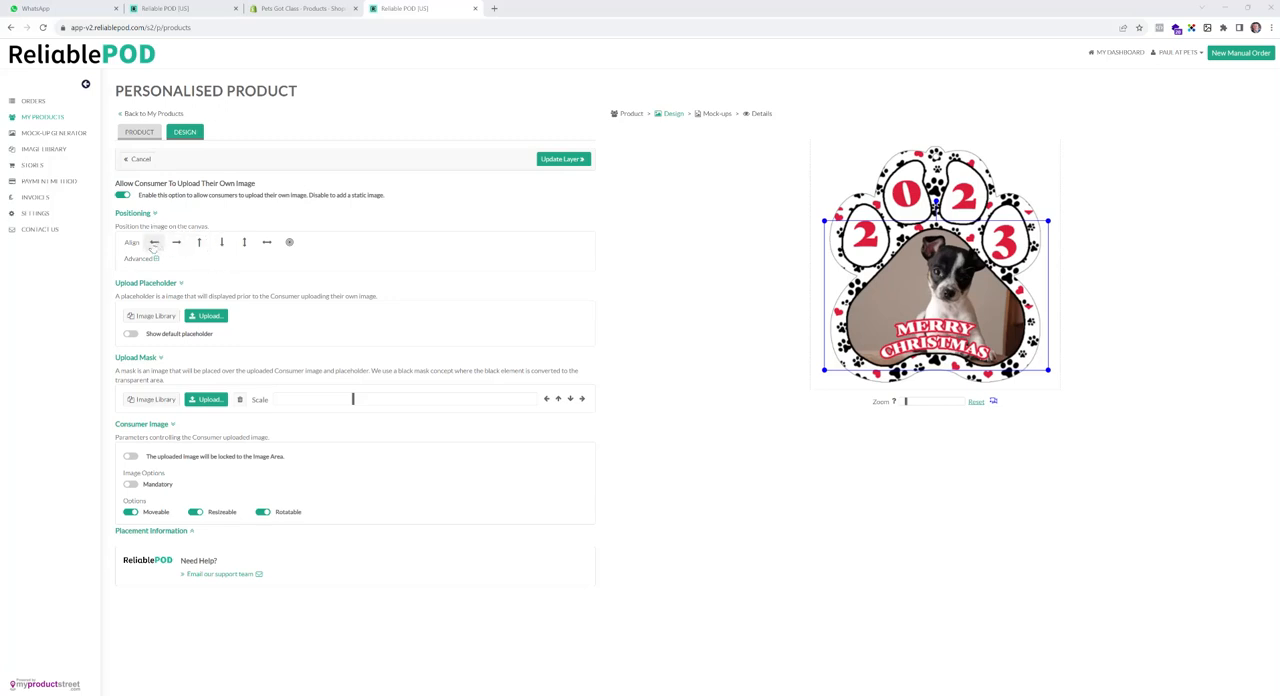
{"action": "left_click", "coordinate": [153, 244]}
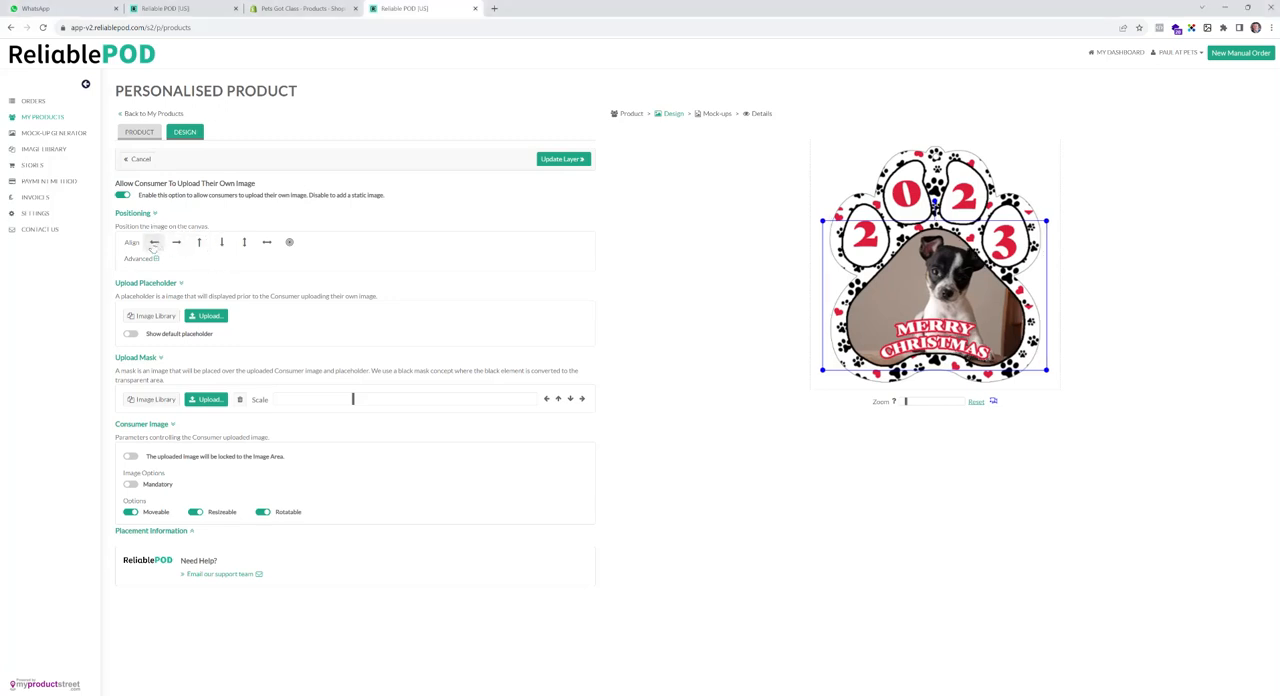
{"action": "left_click", "coordinate": [154, 247]}
{"action": "left_click", "coordinate": [154, 246]}
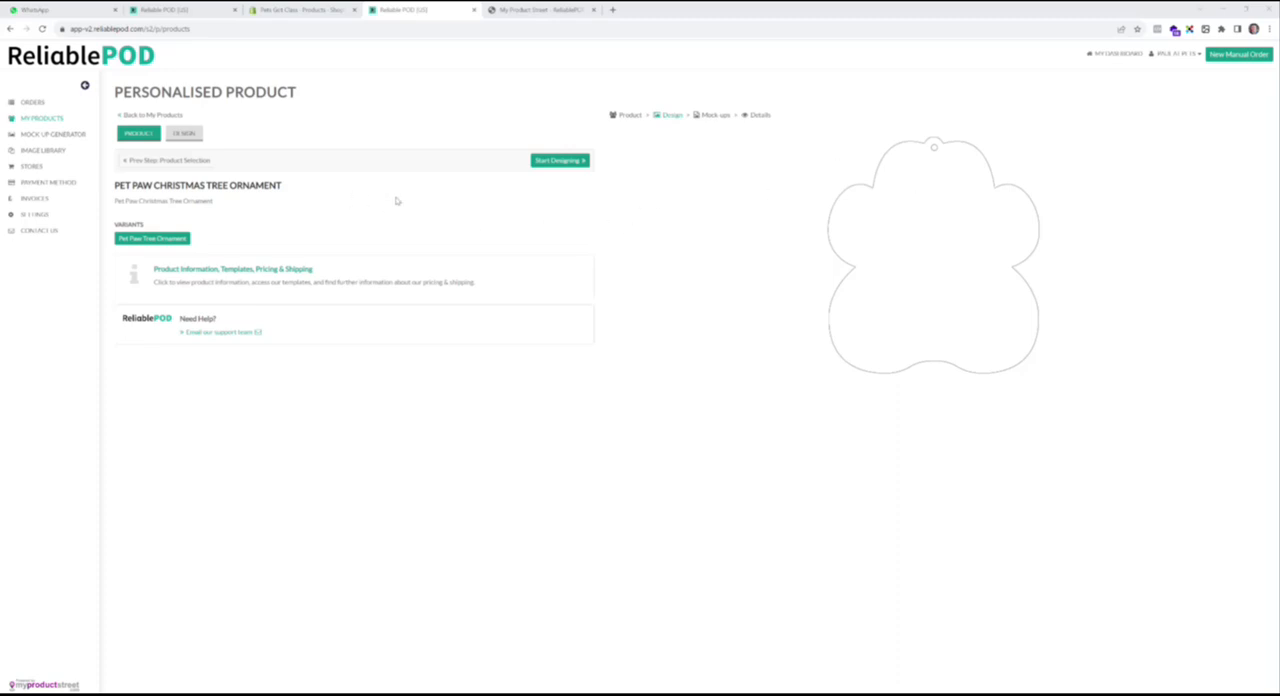
- Begin the paw ornament design again, adding an image layer with consumer upload disabled and Paw 1 as its static image
{"action": "left_click", "coordinate": [560, 161]}
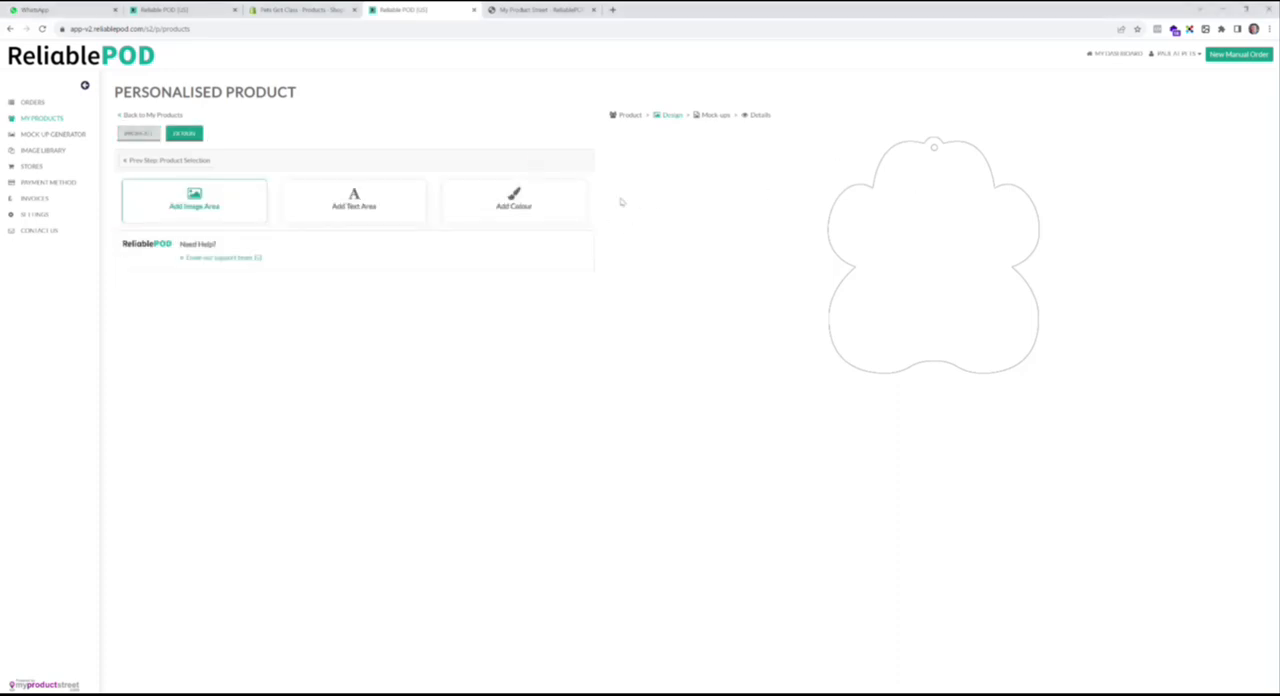
{"action": "left_click", "coordinate": [236, 212]}
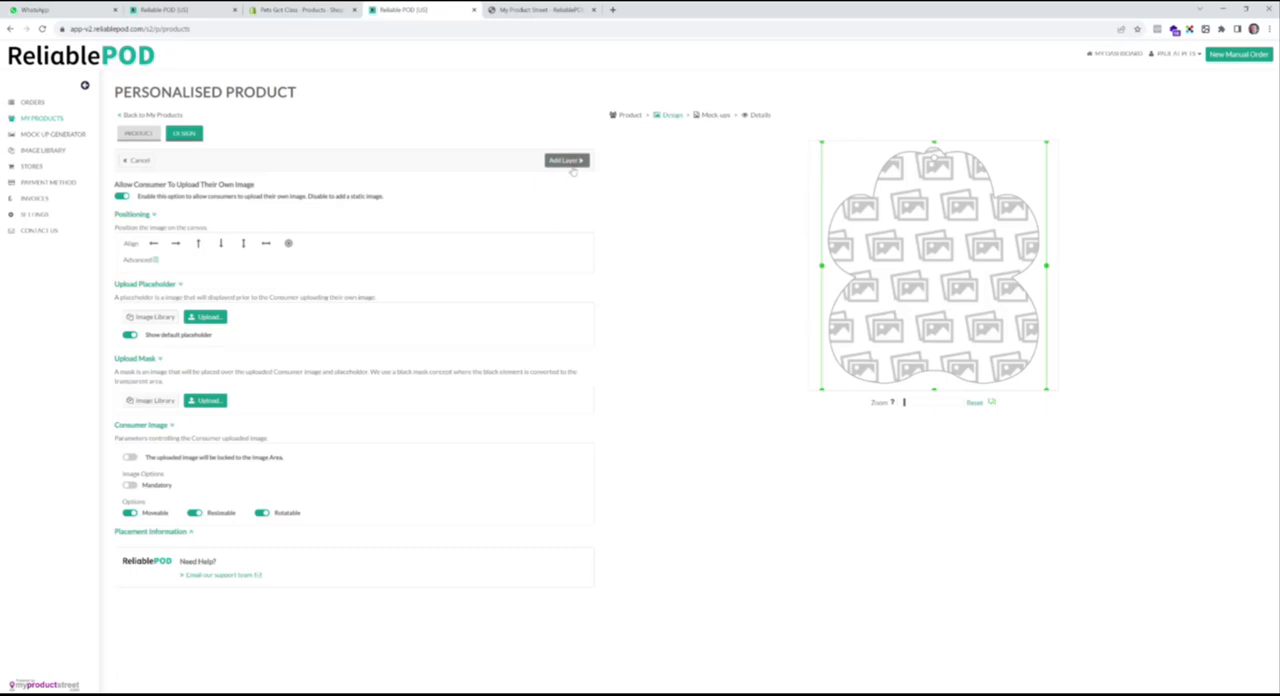
{"action": "left_click", "coordinate": [122, 197]}
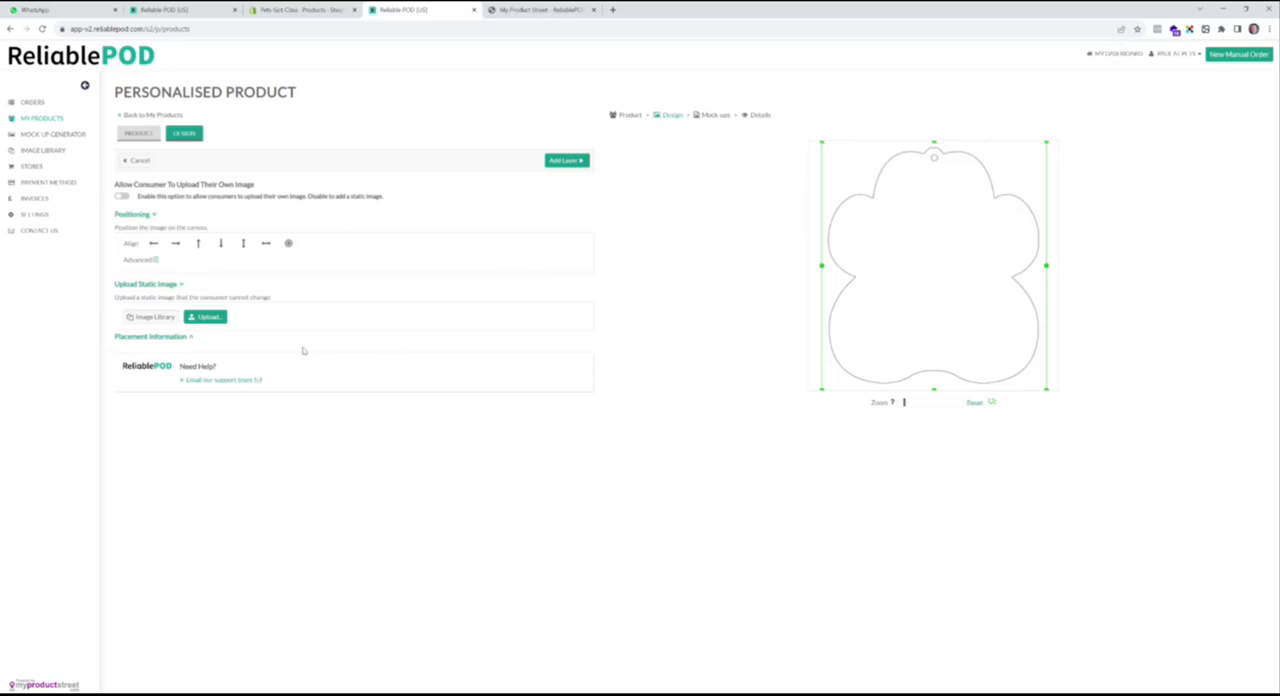
{"action": "left_click", "coordinate": [207, 317]}
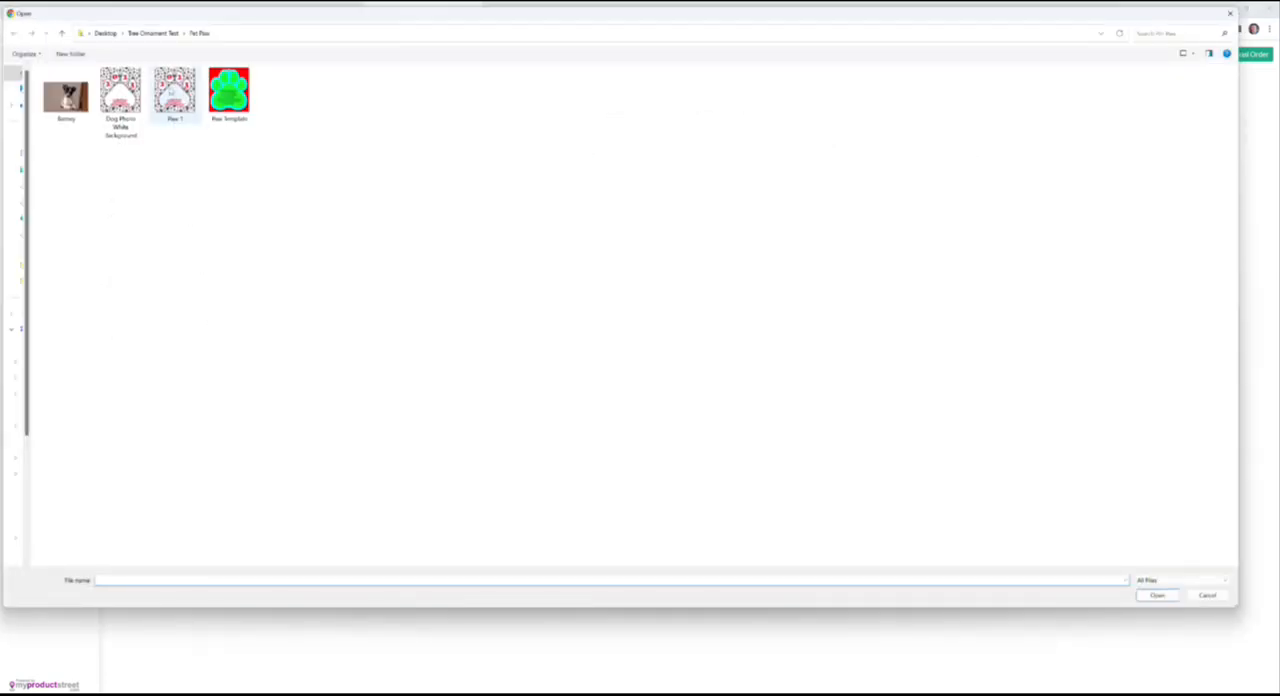
{"action": "left_click", "coordinate": [171, 90]}
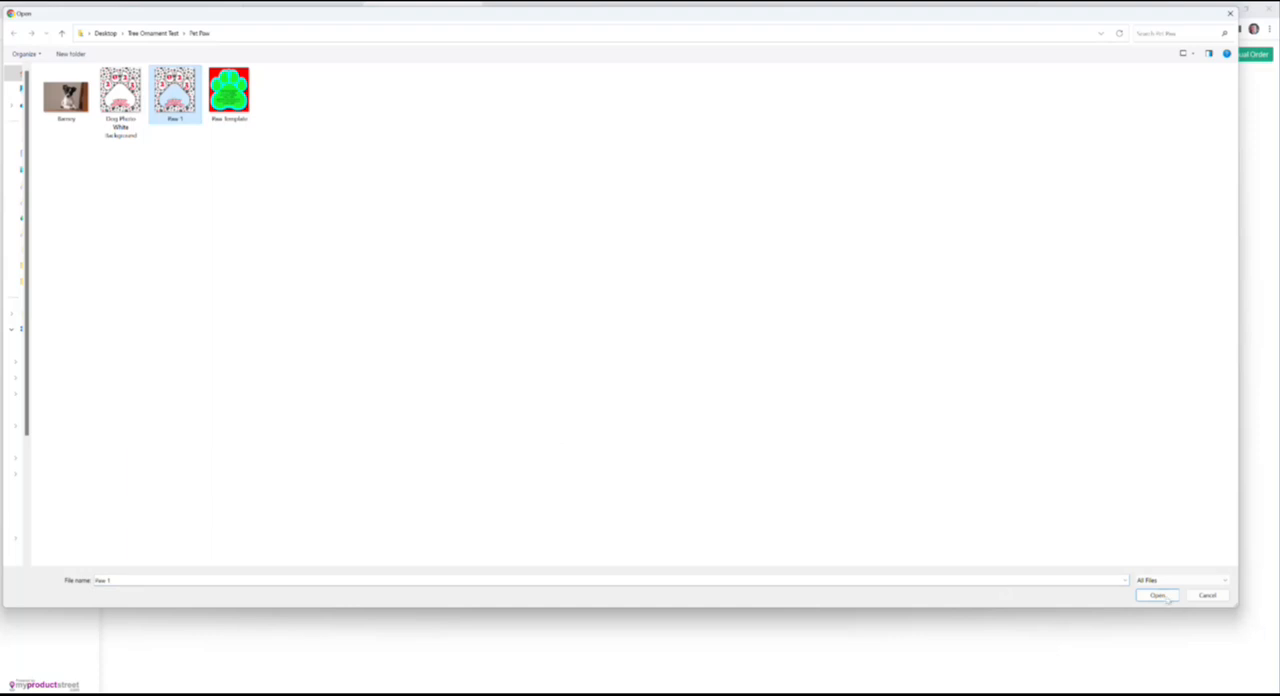
{"action": "left_click", "coordinate": [1160, 596]}
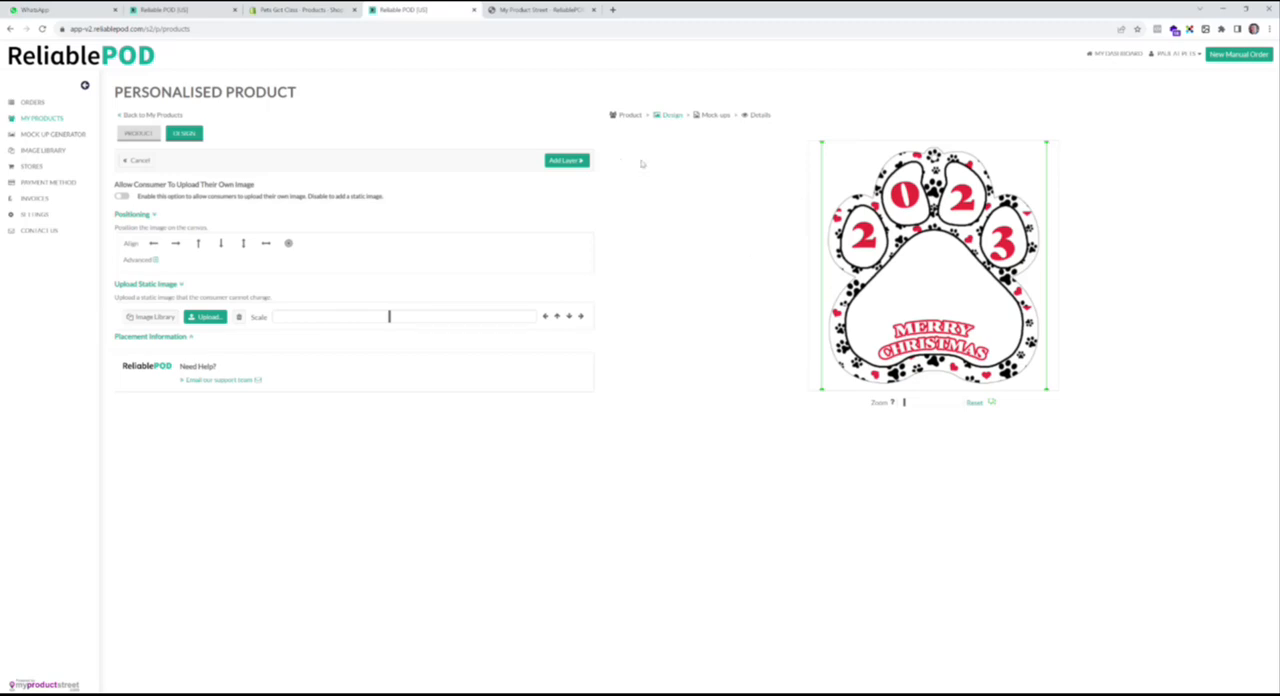
{"action": "left_click", "coordinate": [562, 161]}
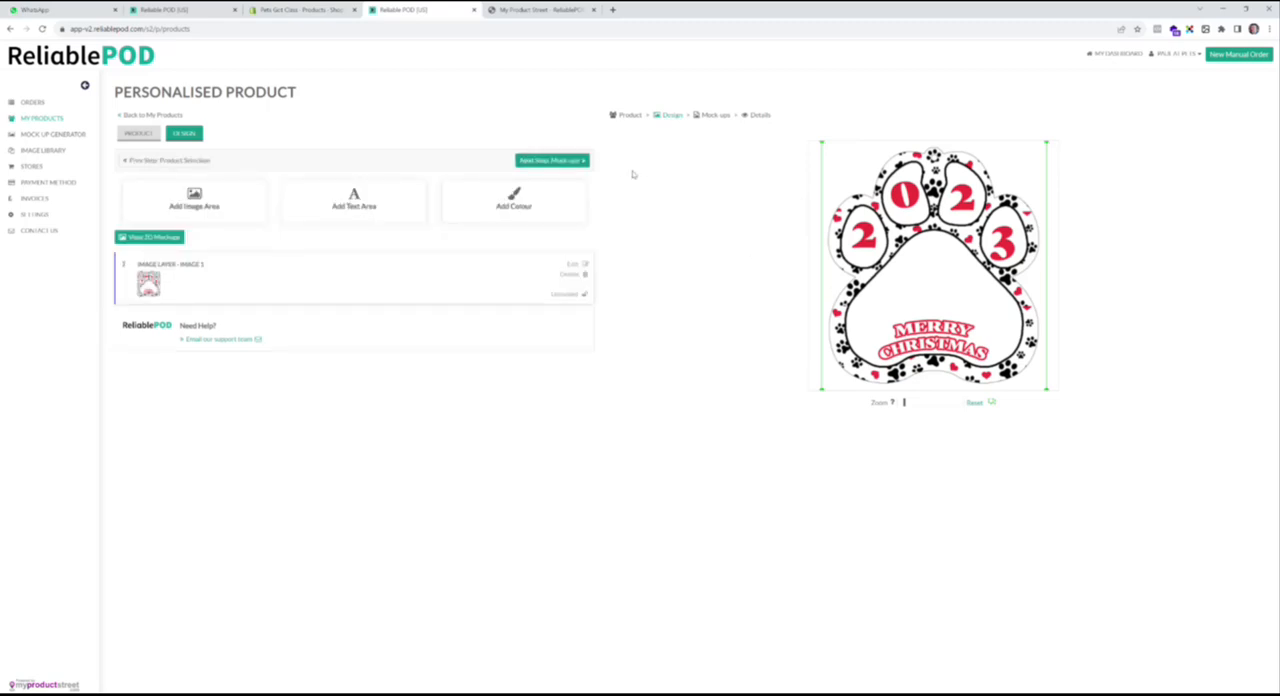
- Lock the Paw 1 layer and add a consumer image area sized to cover the paw's large pad
{"action": "left_click", "coordinate": [585, 295]}
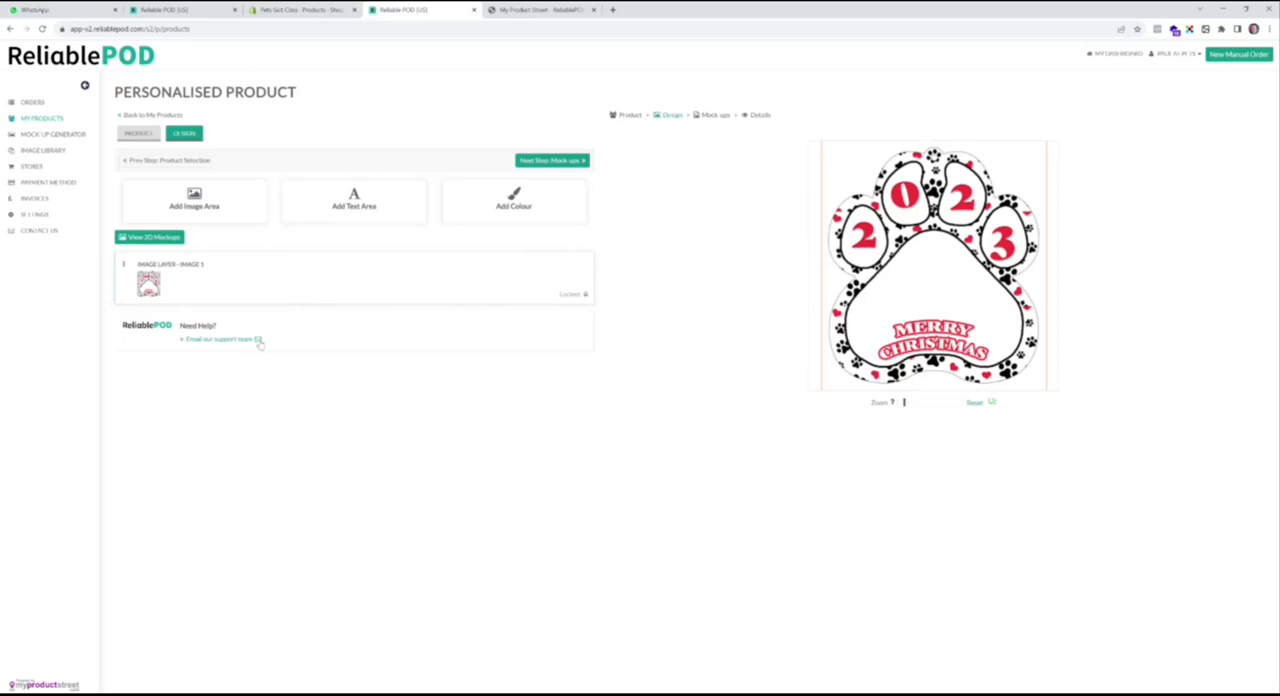
{"action": "left_click", "coordinate": [226, 205]}
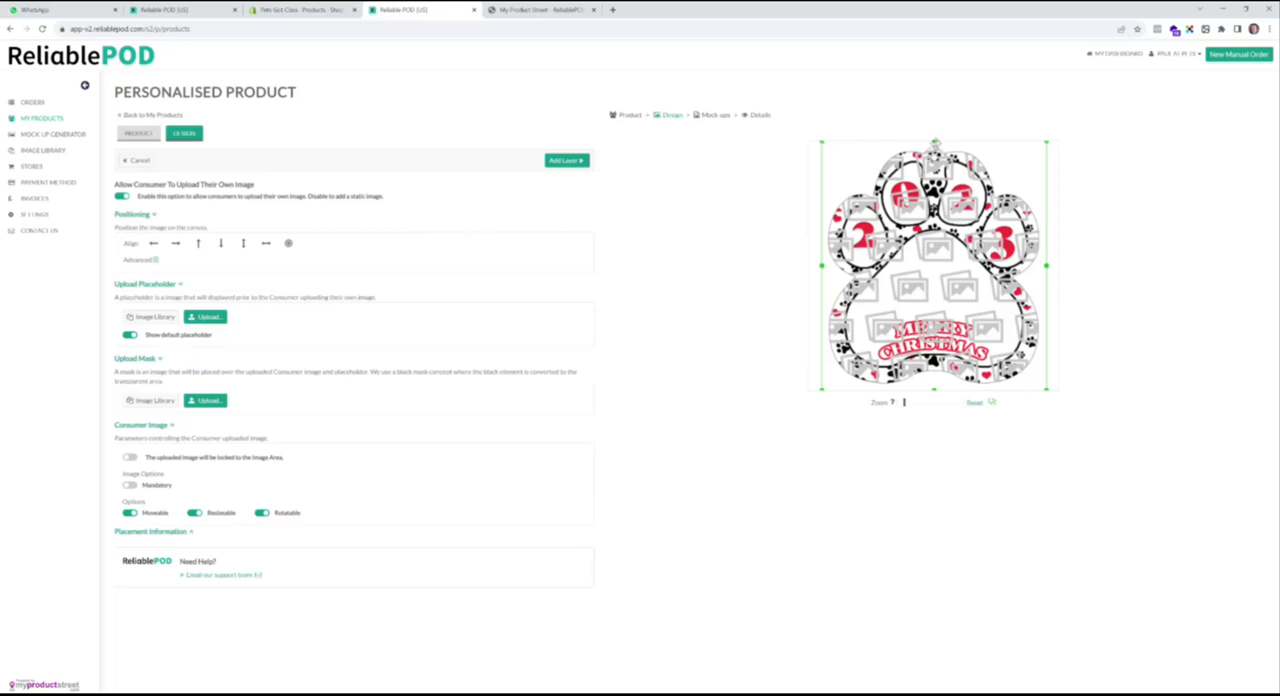
{"action": "left_click_drag", "start_coordinate": [934, 142], "coordinate": [934, 224]}
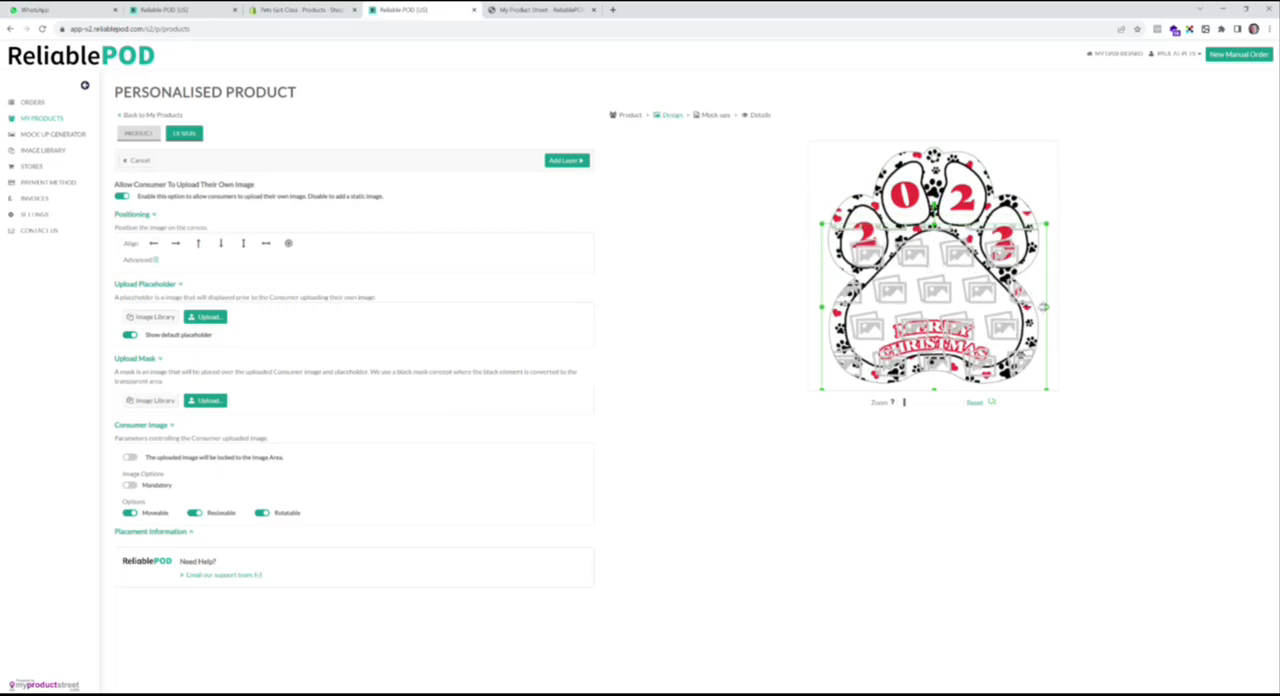
{"action": "left_click_drag", "start_coordinate": [1047, 306], "coordinate": [1029, 306]}
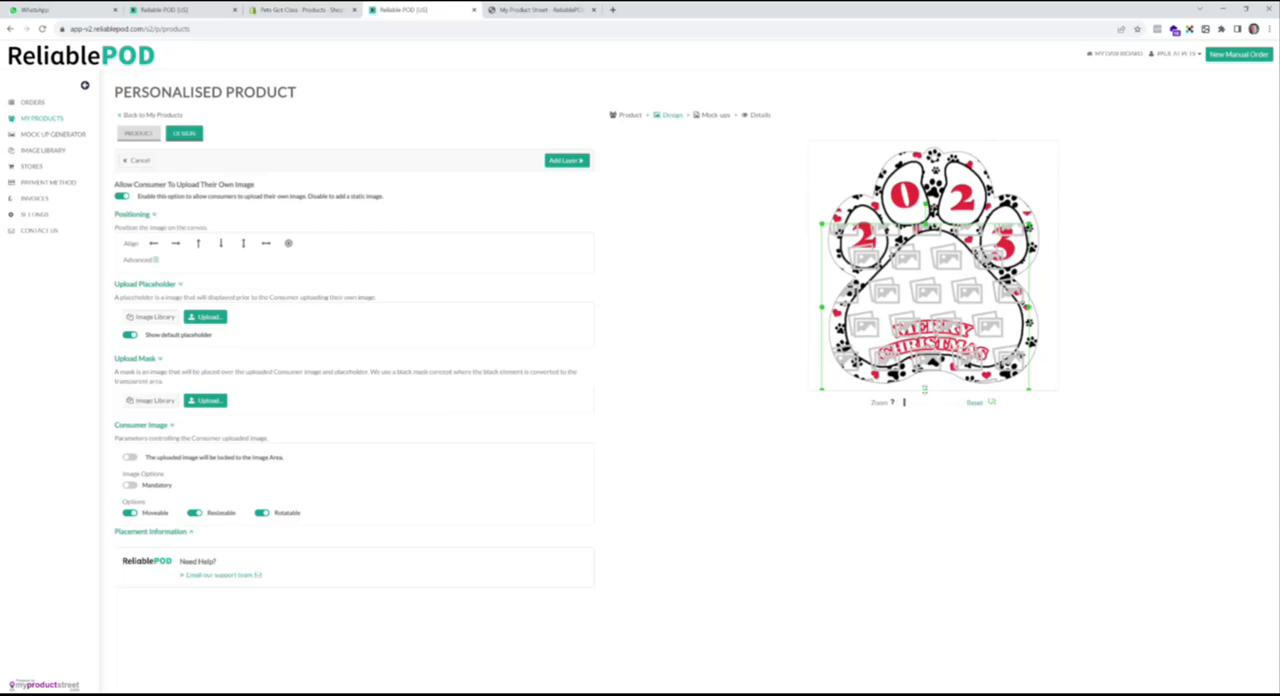
{"action": "left_click_drag", "start_coordinate": [924, 389], "coordinate": [927, 371]}
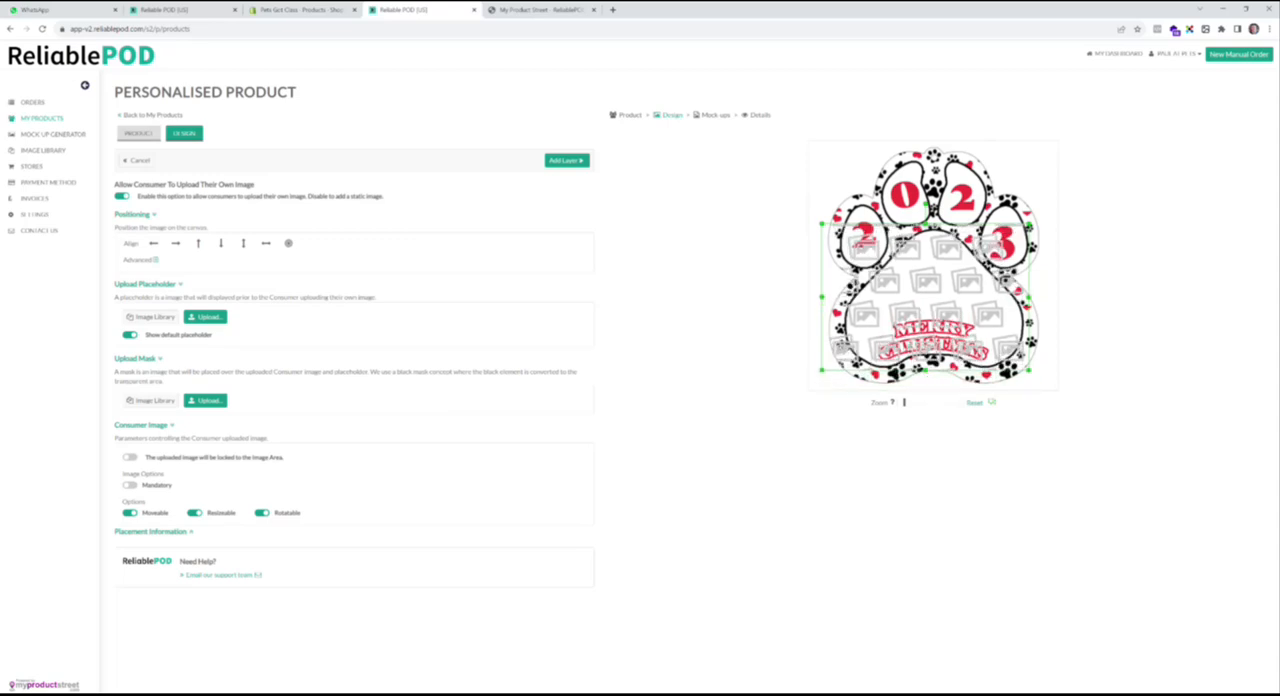
{"action": "left_click_drag", "start_coordinate": [823, 296], "coordinate": [842, 296]}
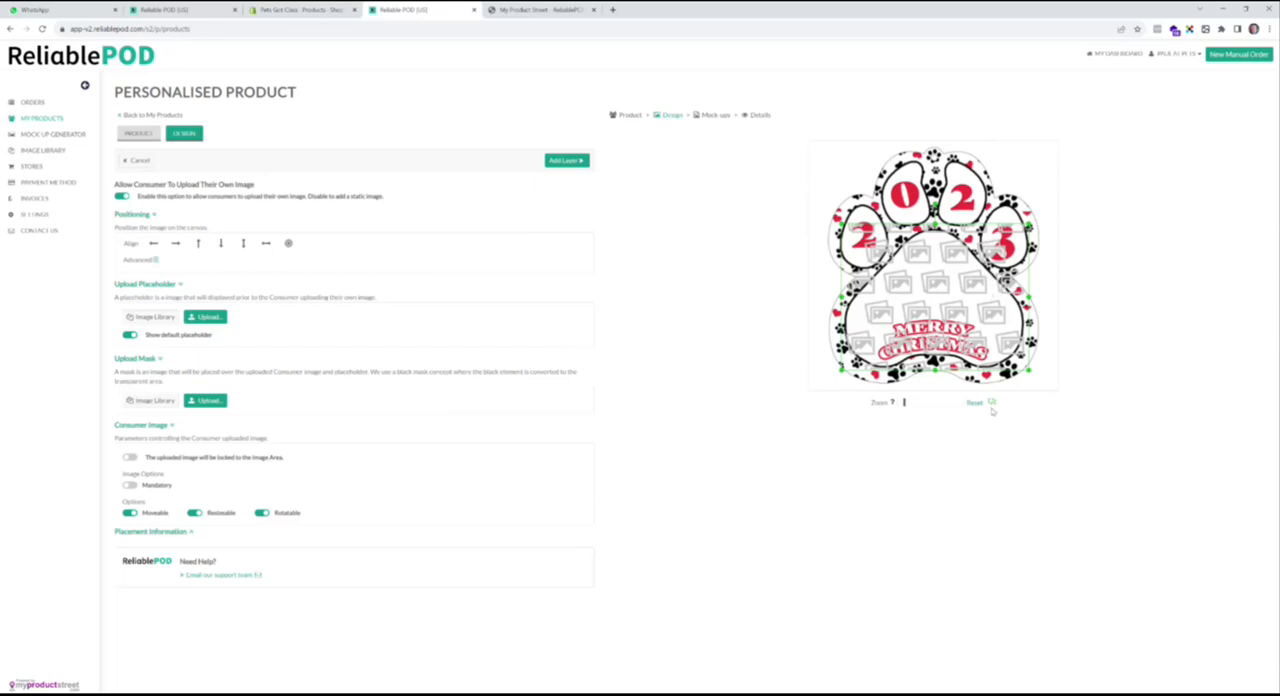
- Change the image area's outline colour to blue and centre the area horizontally on the canvas
{"action": "left_click", "coordinate": [992, 405]}
{"action": "left_click", "coordinate": [1058, 416]}
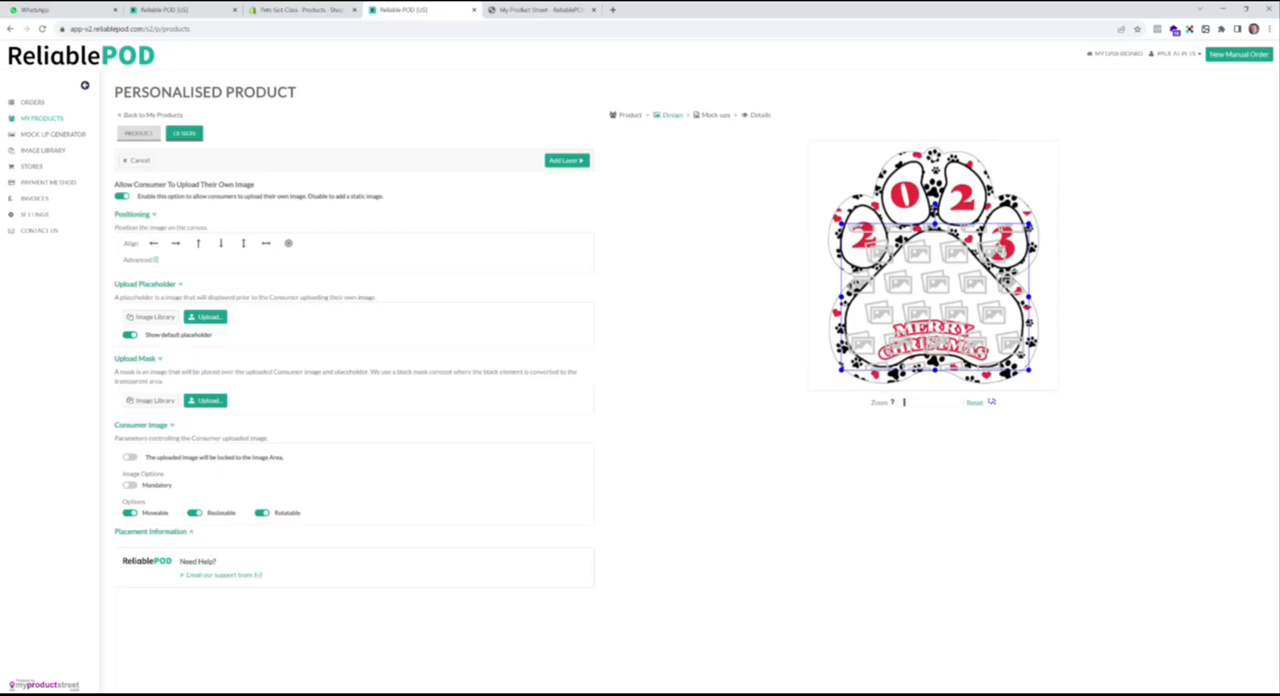
{"action": "left_click", "coordinate": [266, 248]}
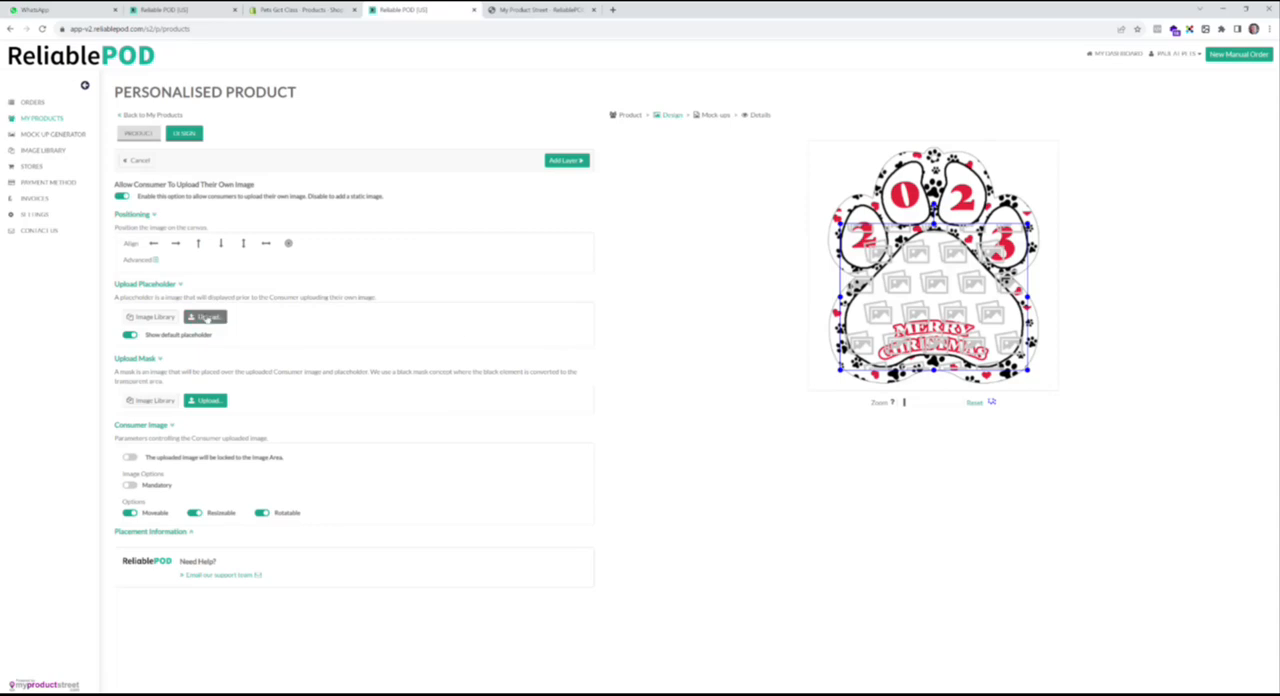
- Upload Barney as the placeholder image, make the consumer image mandatory and add the layer
{"action": "left_click", "coordinate": [205, 317]}
{"action": "left_click", "coordinate": [70, 105]}
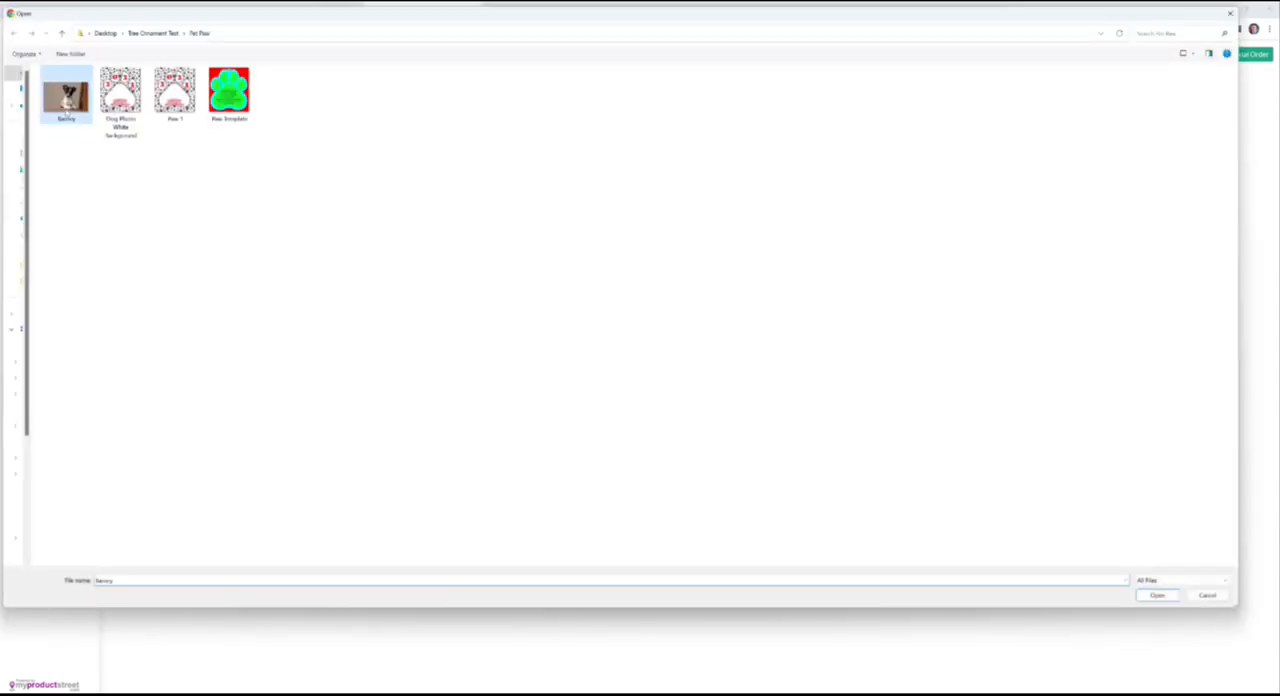
{"action": "left_click", "coordinate": [1156, 595]}
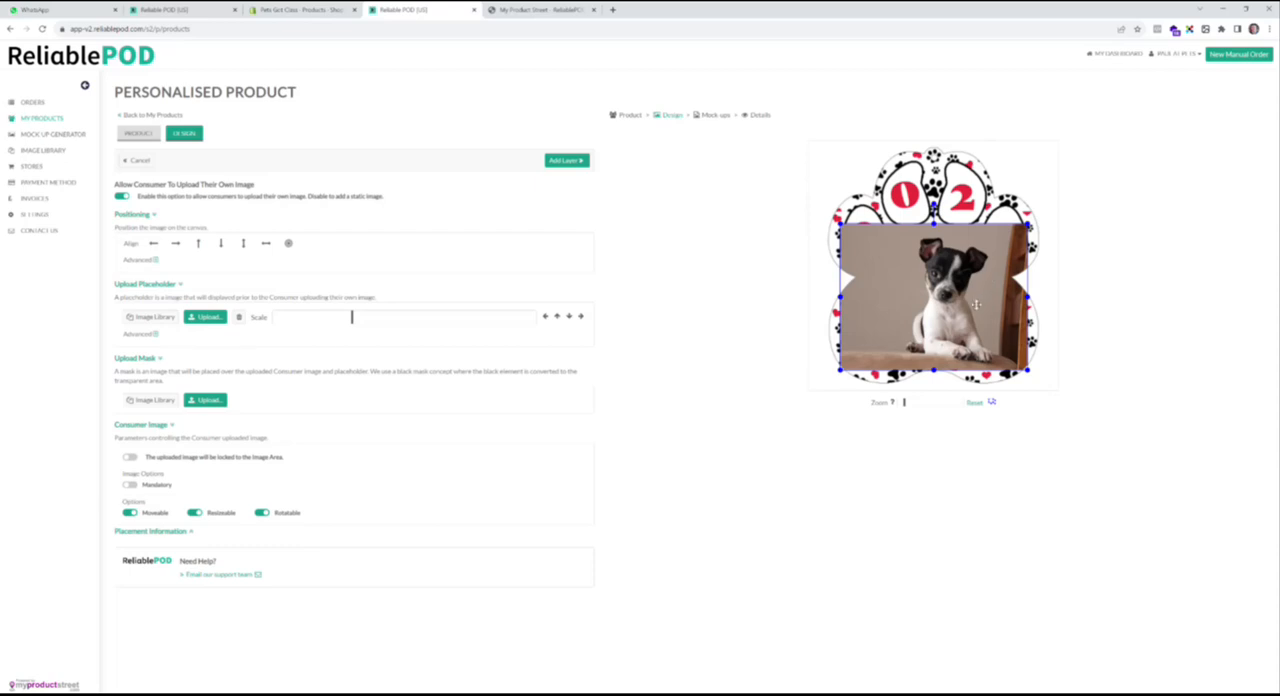
{"action": "left_click", "coordinate": [129, 485]}
{"action": "left_click", "coordinate": [567, 160]}
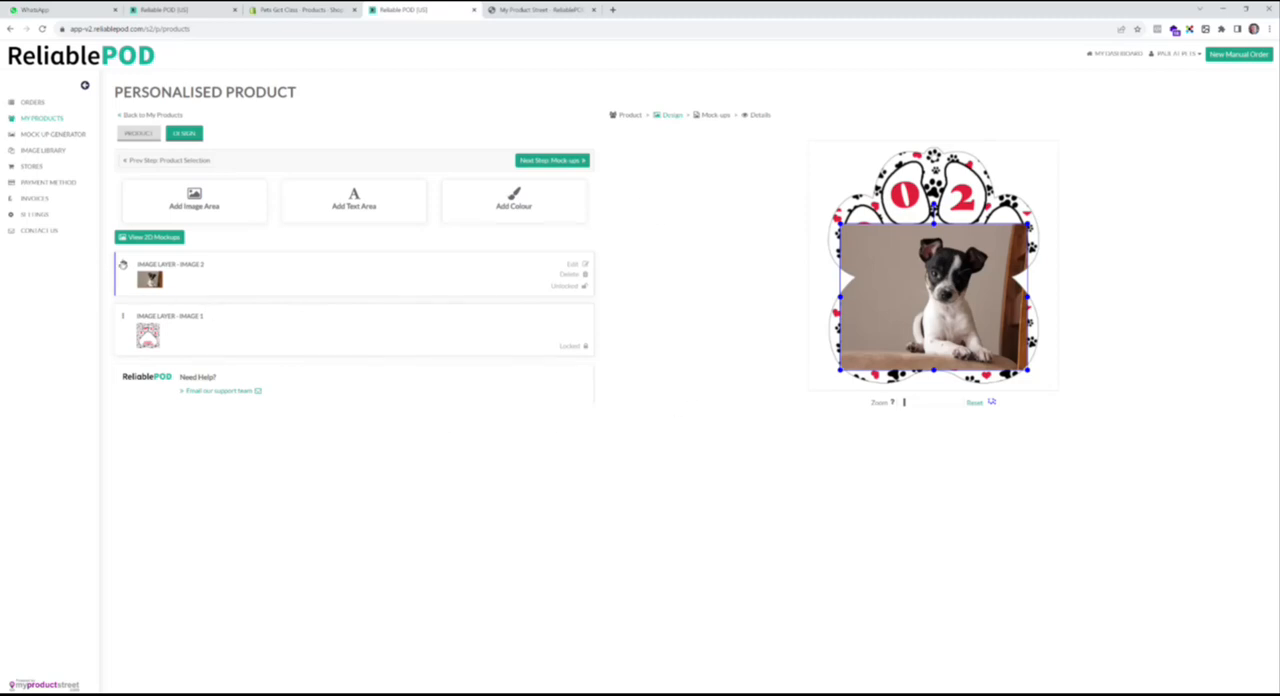
- Move the dog photo layer behind the paw artwork layer and shift its placeholder image horizontally to X -30
{"action": "left_click_drag", "start_coordinate": [123, 265], "coordinate": [123, 339]}
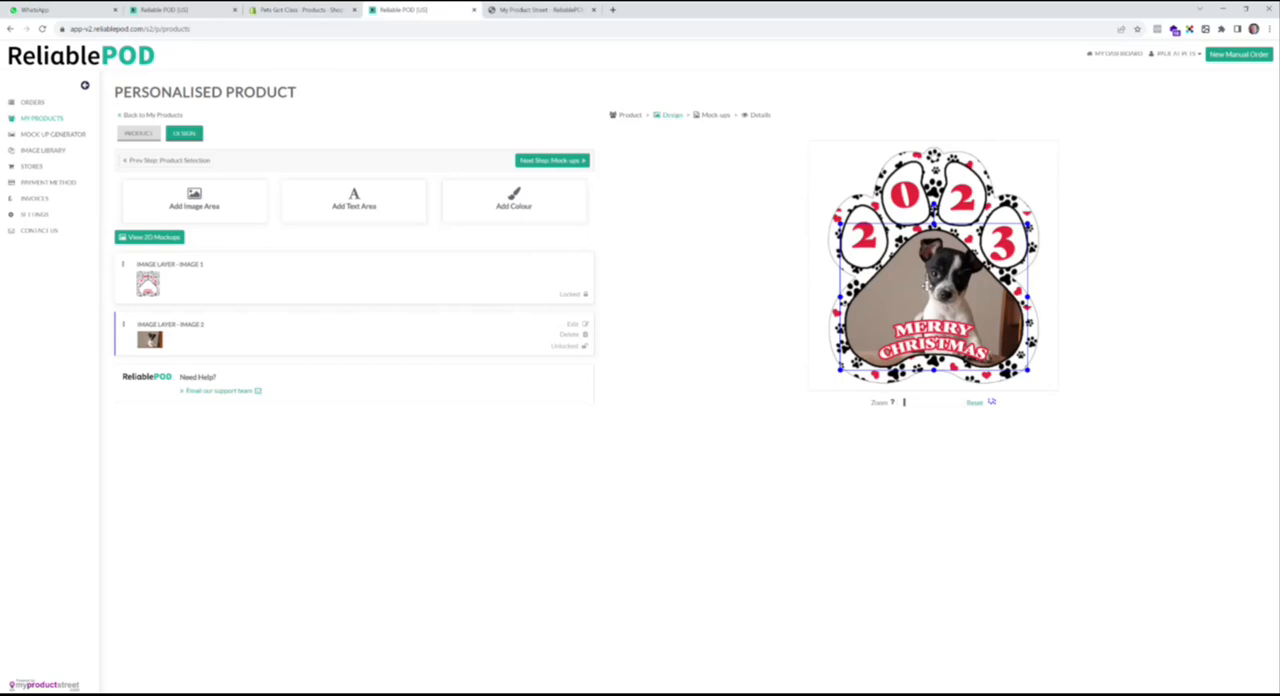
{"action": "left_click", "coordinate": [394, 352]}
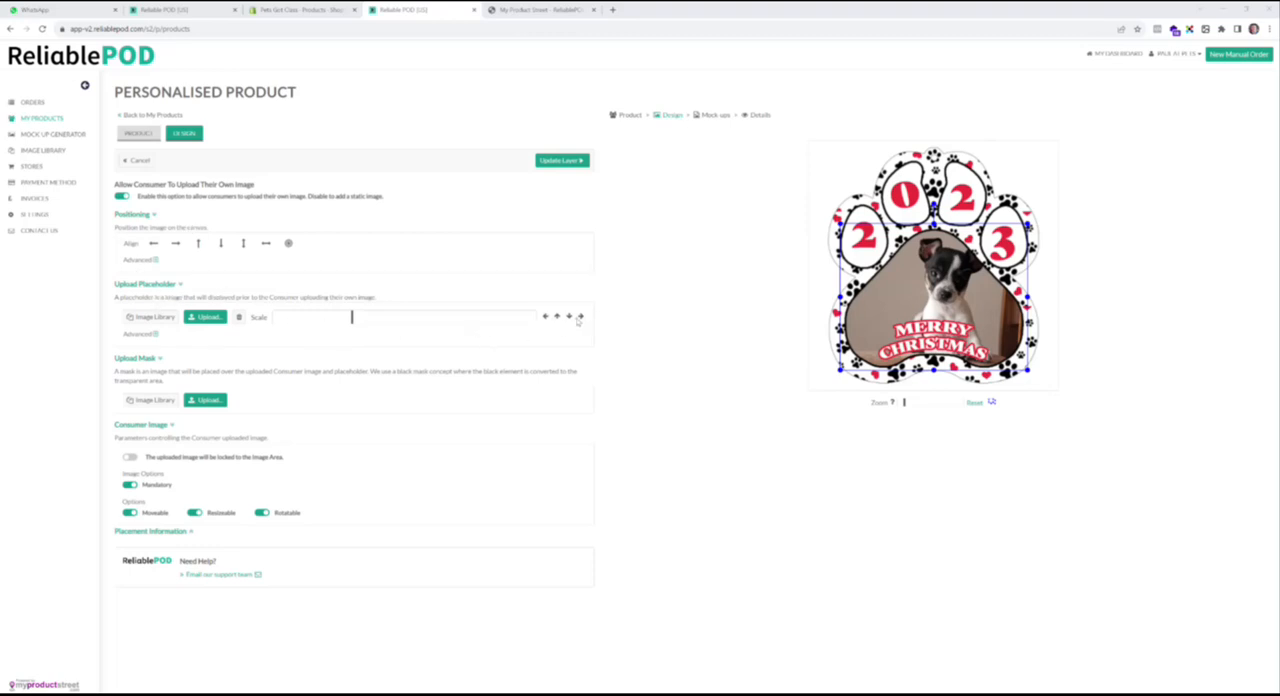
{"action": "left_click", "coordinate": [155, 335]}
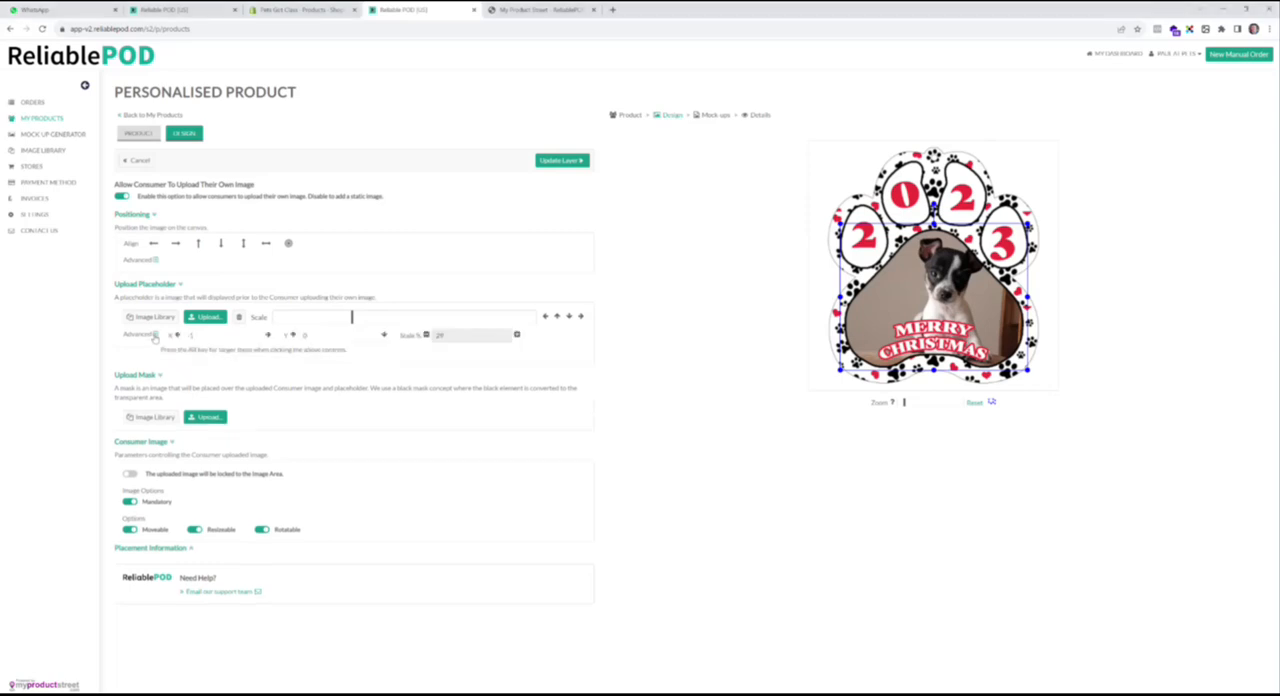
{"action": "left_click", "coordinate": [545, 316]}
{"action": "left_click", "coordinate": [545, 316]}
{"action": "left_click", "coordinate": [545, 316]}
{"action": "left_click", "coordinate": [545, 316]}
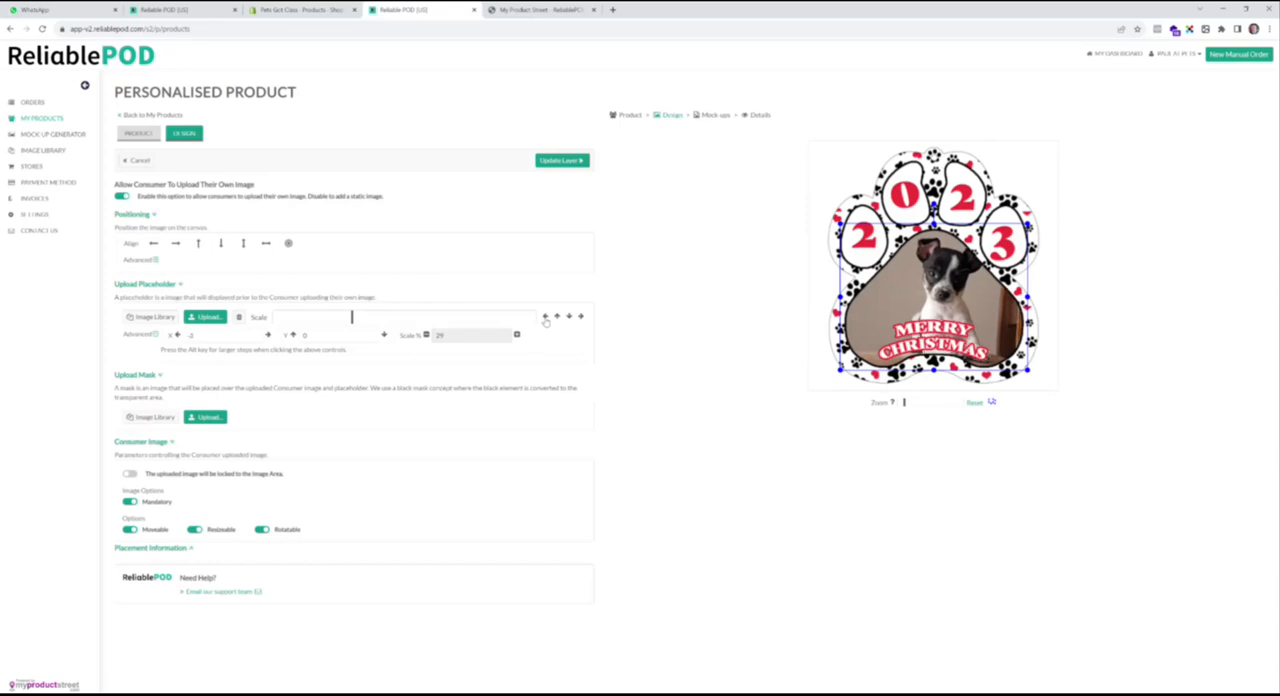
{"action": "left_click", "coordinate": [545, 316]}
{"action": "left_click", "coordinate": [545, 316]}
{"action": "left_click", "coordinate": [545, 316]}
{"action": "left_click", "coordinate": [545, 316]}
{"action": "left_click", "coordinate": [545, 316]}
{"action": "left_click", "coordinate": [545, 316]}
{"action": "left_click", "coordinate": [545, 316]}
{"action": "left_click", "coordinate": [545, 316]}
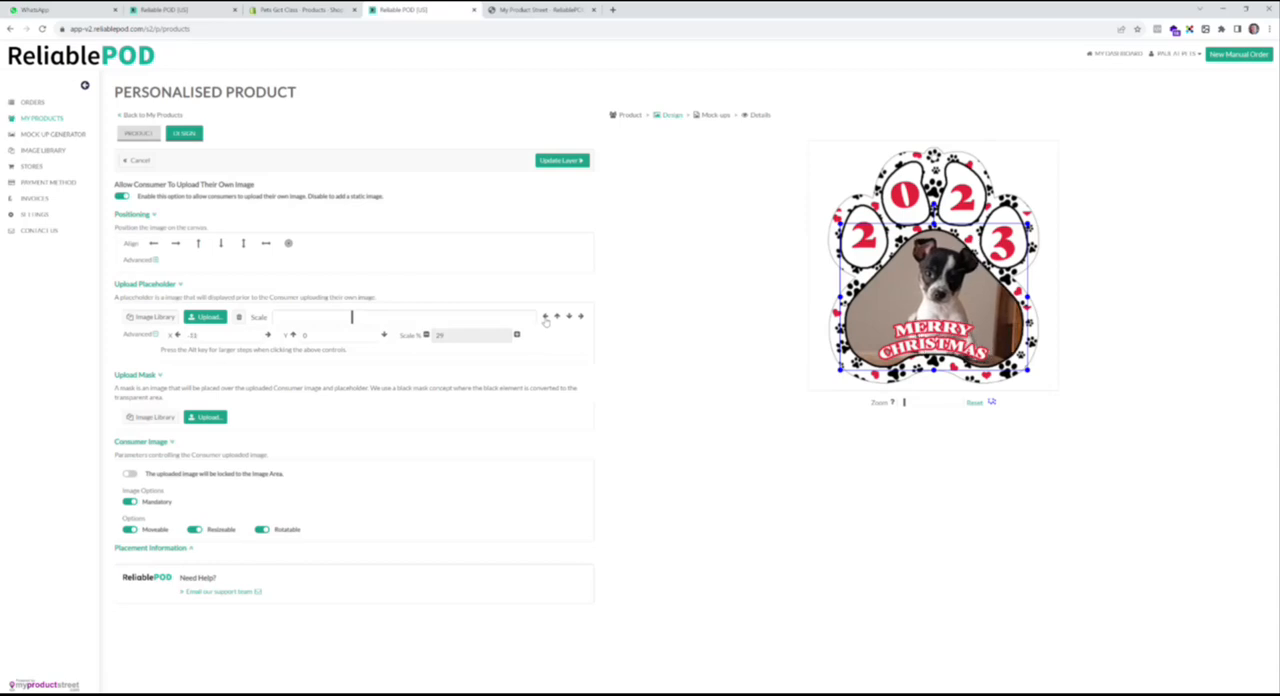
{"action": "left_click", "coordinate": [545, 316]}
{"action": "left_click", "coordinate": [545, 316]}
{"action": "left_click", "coordinate": [545, 316]}
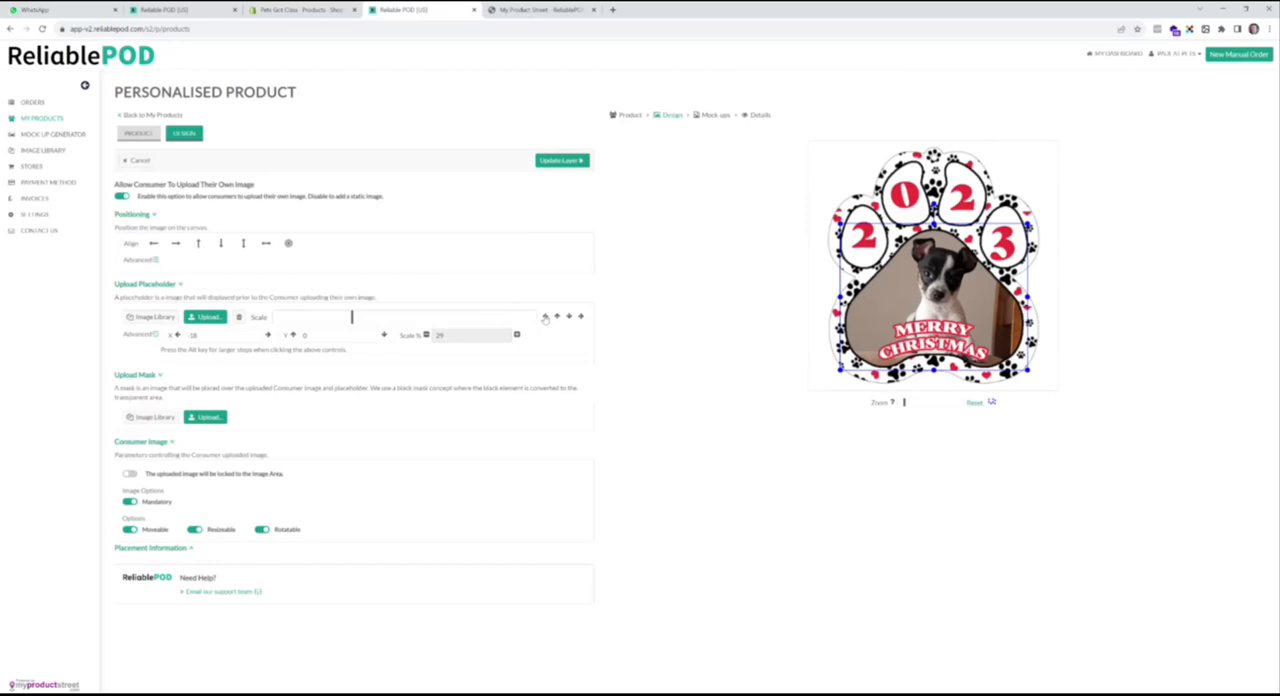
{"action": "left_click", "coordinate": [545, 316]}
{"action": "left_click", "coordinate": [545, 316]}
{"action": "left_click", "coordinate": [545, 316]}
{"action": "left_click", "coordinate": [545, 316]}
{"action": "left_click", "coordinate": [545, 316]}
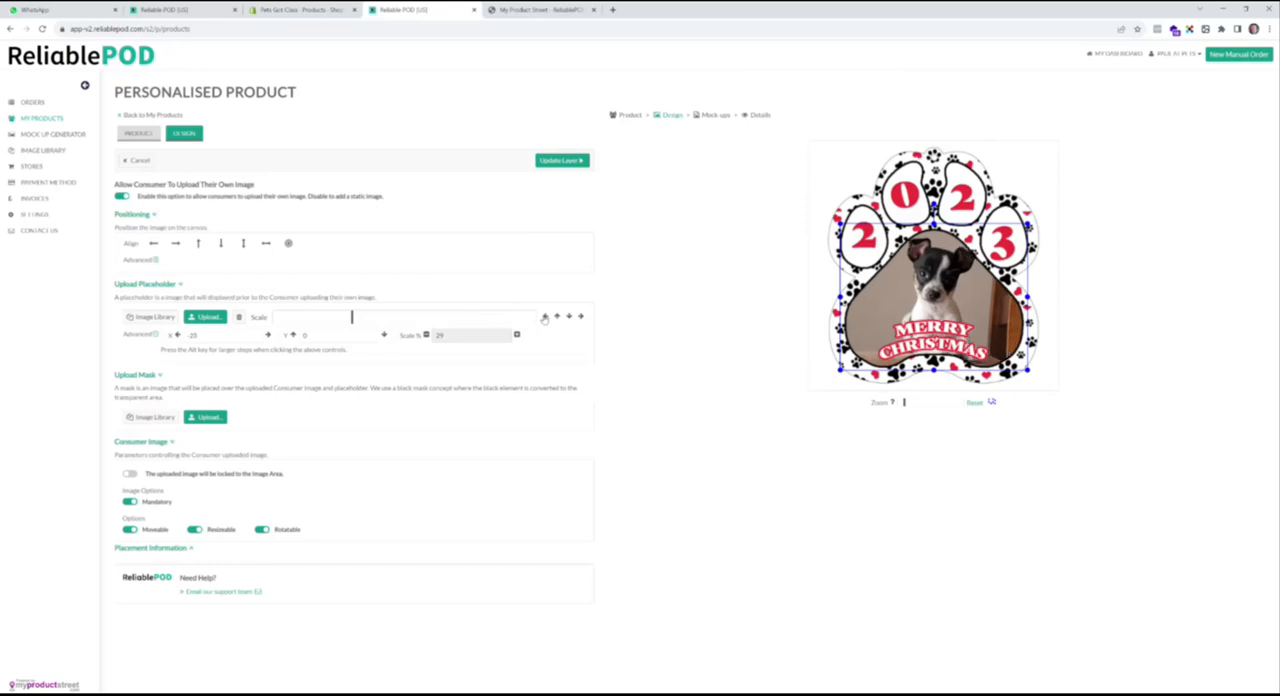
{"action": "left_click", "coordinate": [545, 316]}
{"action": "left_click", "coordinate": [545, 316]}
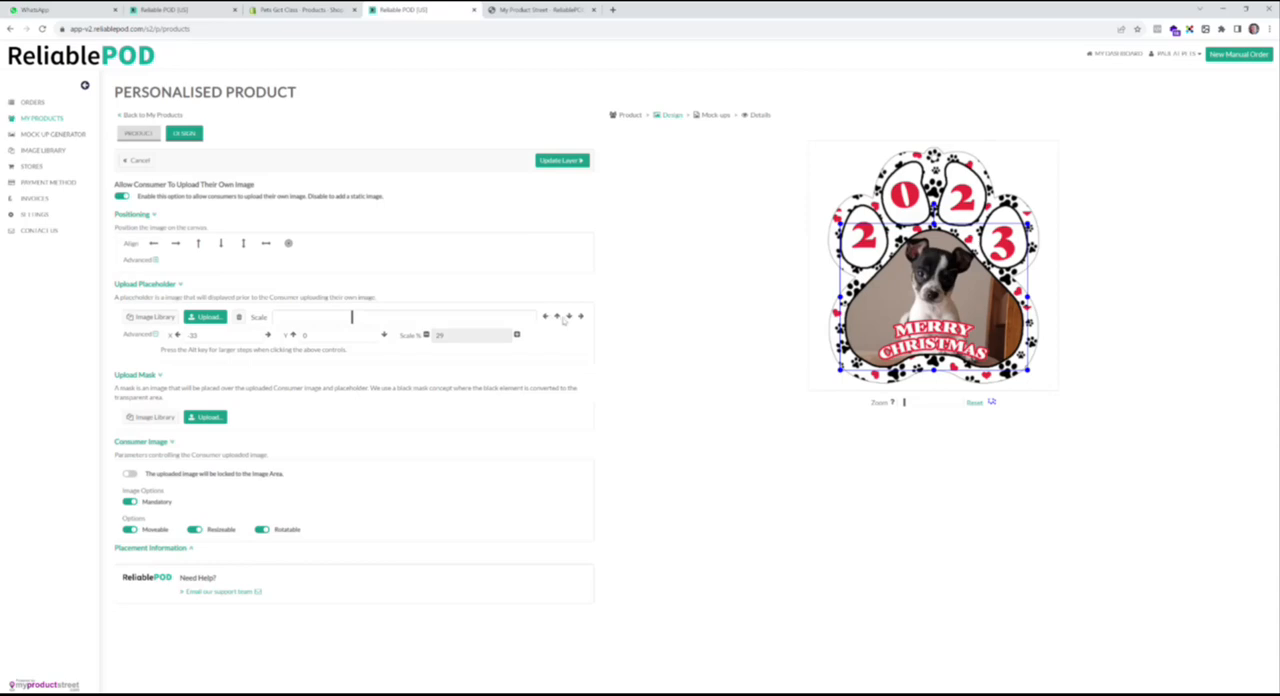
- Shift the placeholder photo down to Y 25 and update the image layer
{"action": "left_click", "coordinate": [569, 316]}
{"action": "left_click", "coordinate": [569, 316]}
{"action": "left_click", "coordinate": [569, 316]}
{"action": "left_click", "coordinate": [569, 316]}
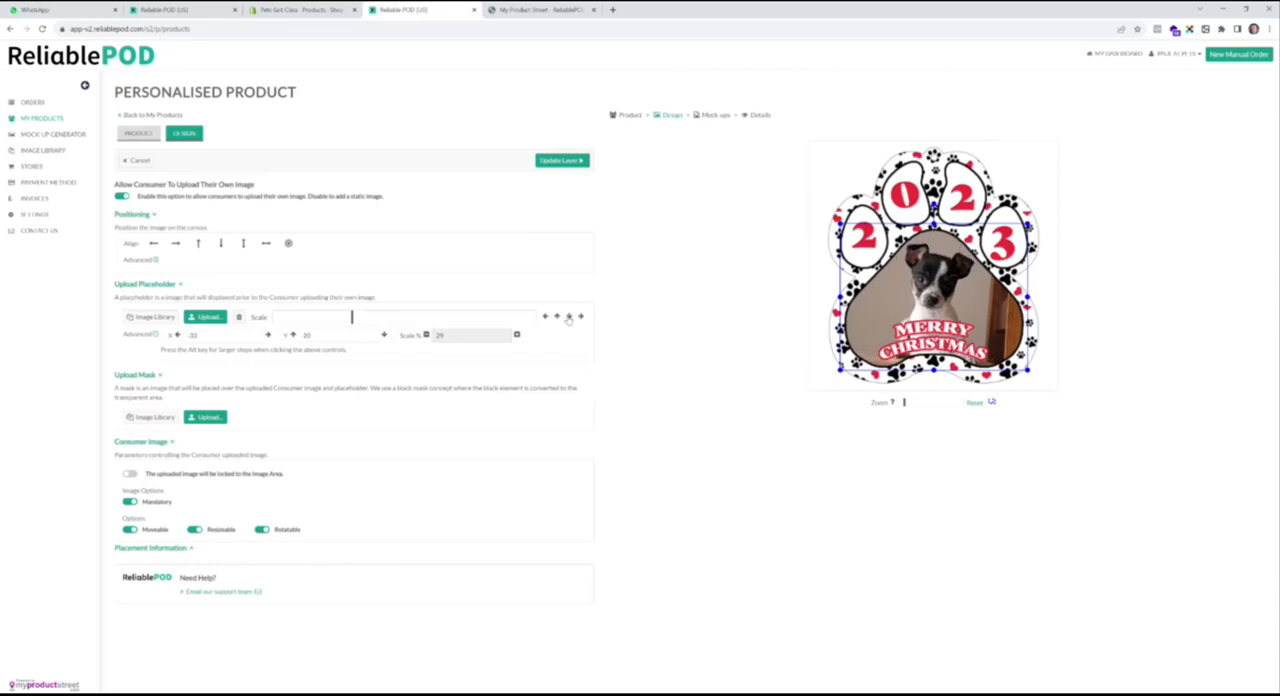
{"action": "left_click", "coordinate": [569, 316]}
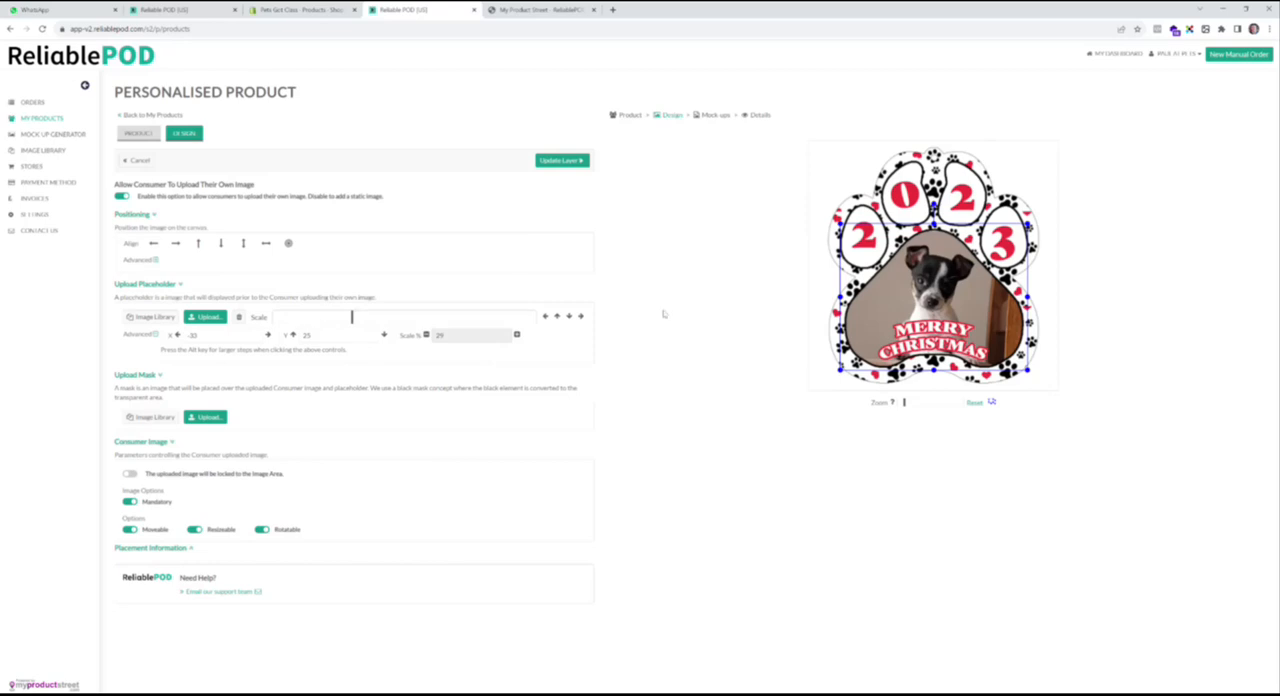
{"action": "left_click", "coordinate": [562, 161]}
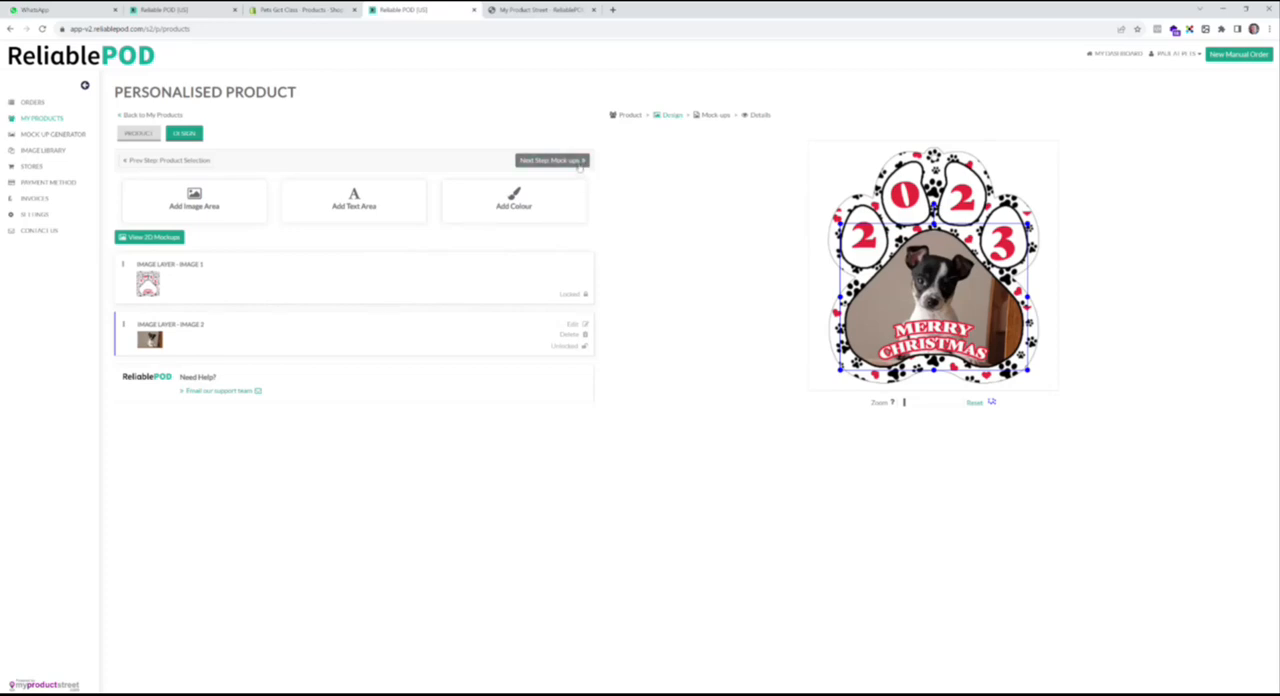
- Proceed to the paw ornament's mock-ups and select the Ornament group with all its Design Area images
{"action": "left_click", "coordinate": [578, 162]}
{"action": "left_click", "coordinate": [710, 169]}
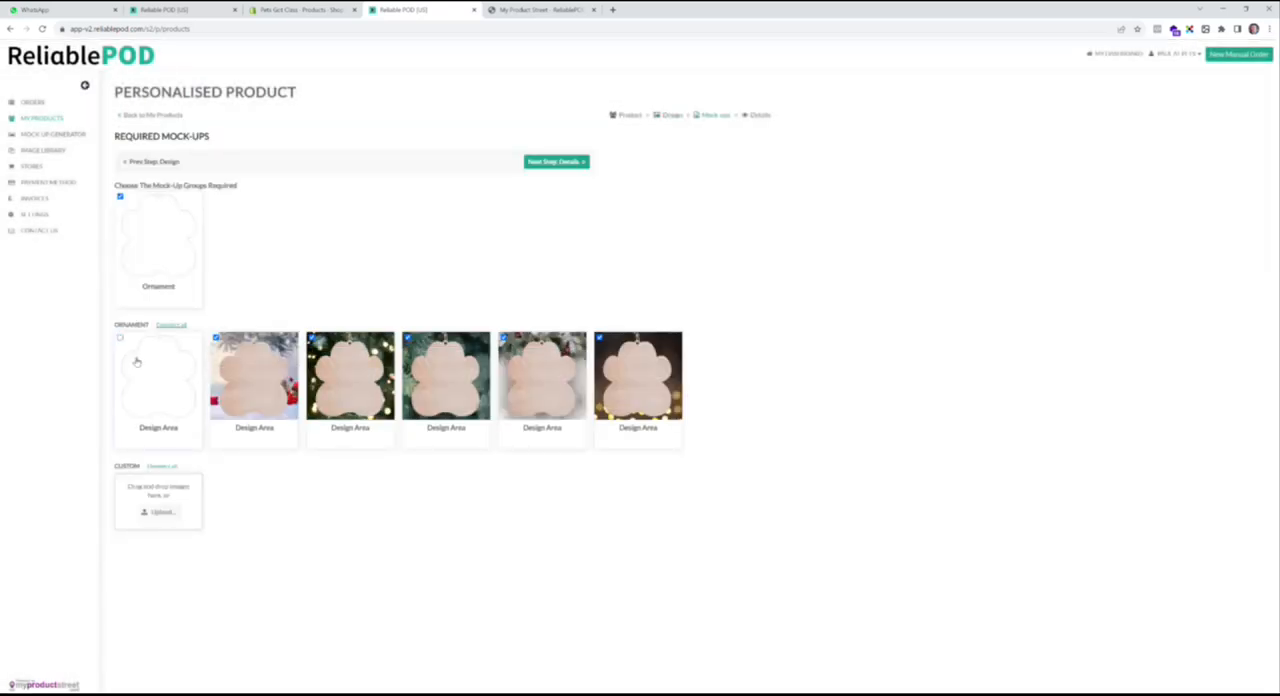
{"action": "left_click", "coordinate": [142, 252]}
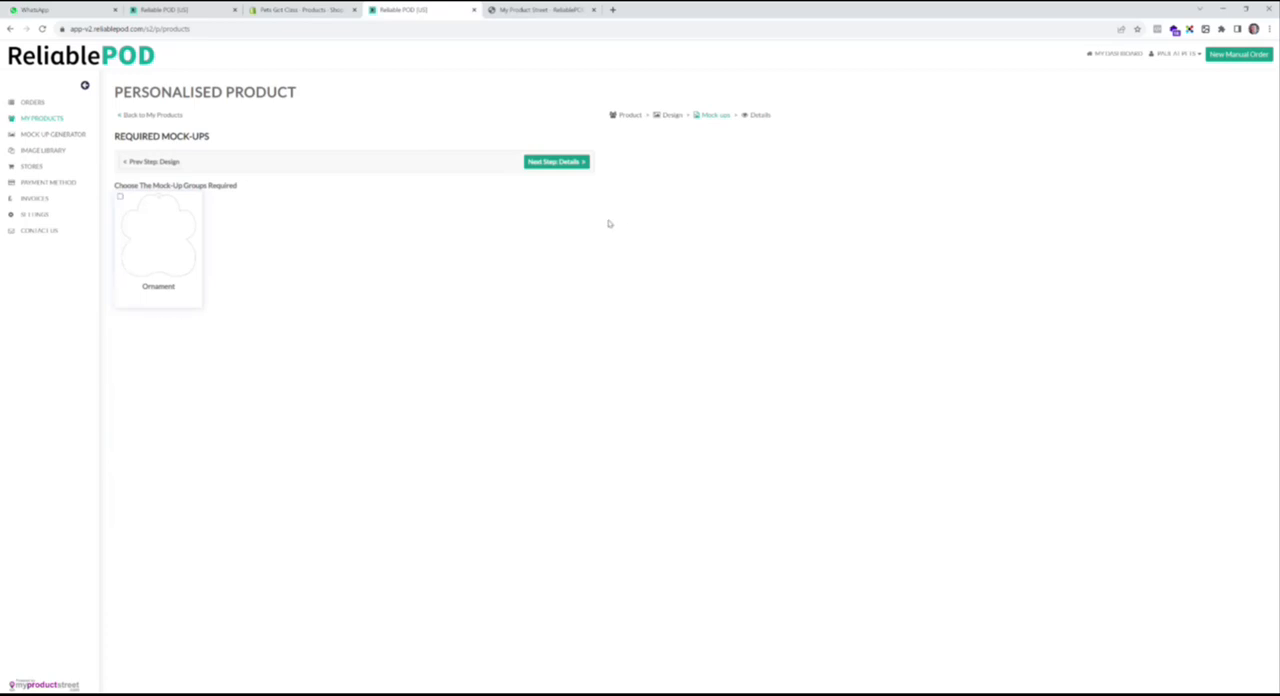
{"action": "left_click", "coordinate": [147, 228]}
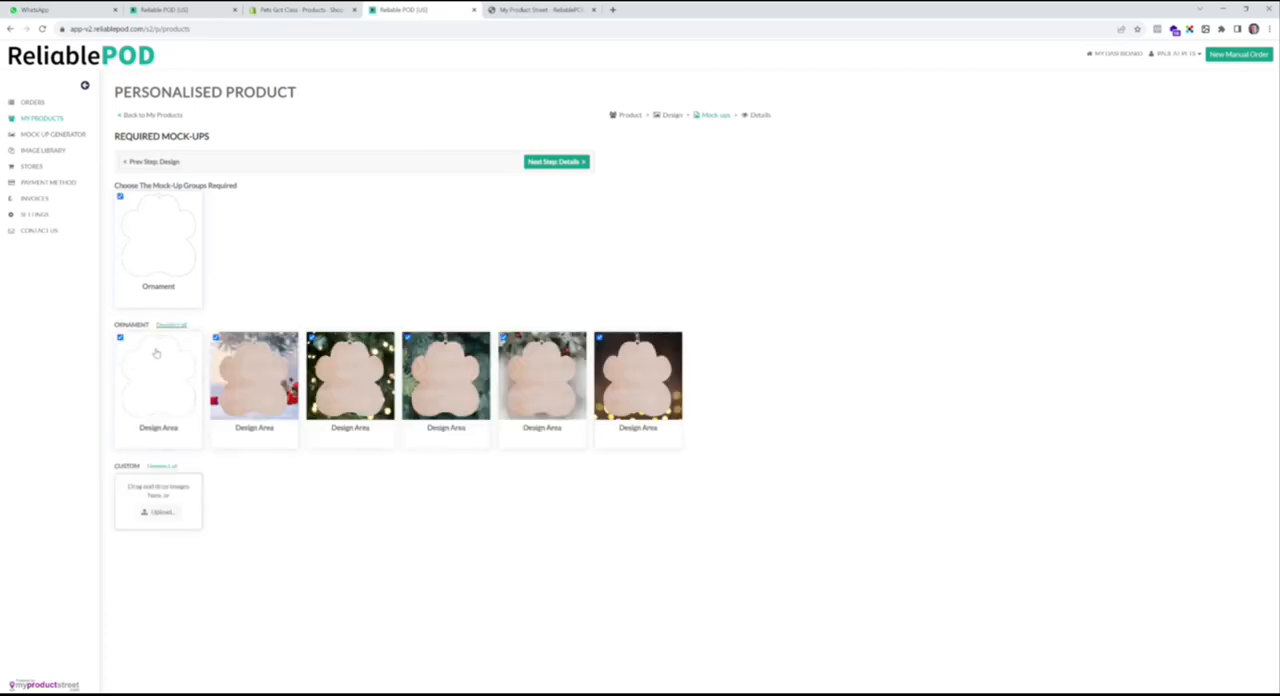
- Name the paw ornament product 3 Test and create it with the supplied description
{"action": "left_click", "coordinate": [568, 163]}
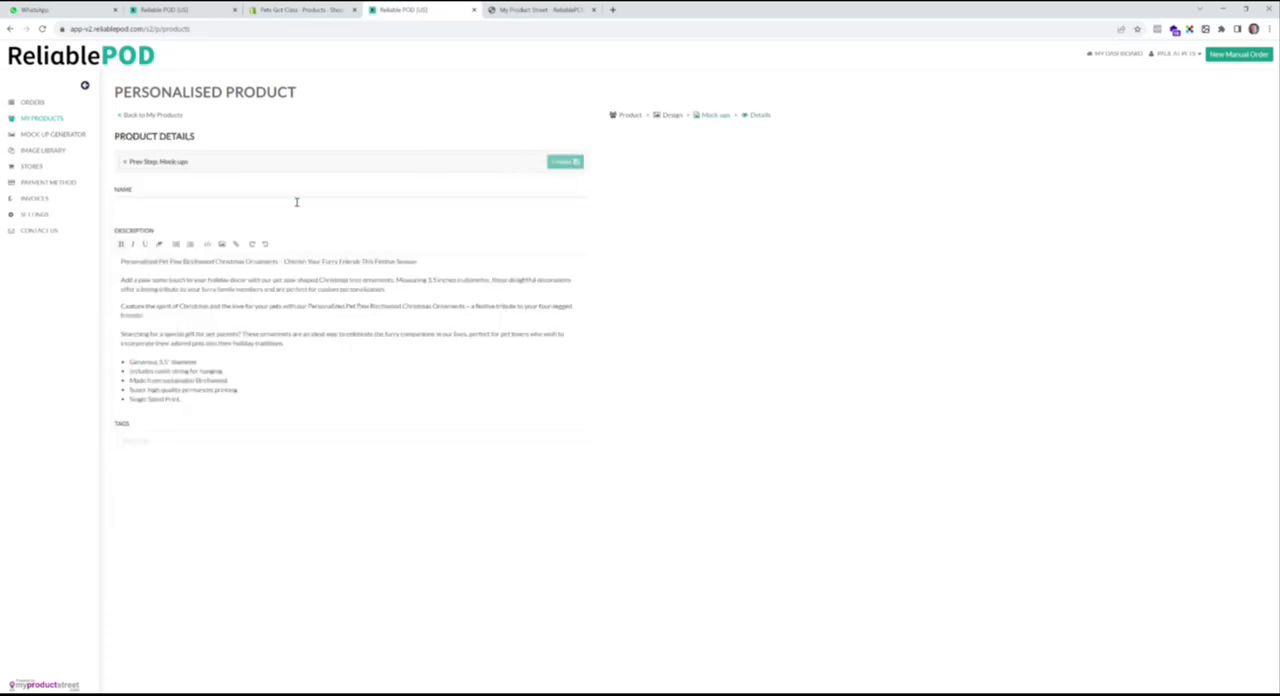
{"action": "type", "text": "3 Test"}
{"action": "left_click", "coordinate": [576, 163]}
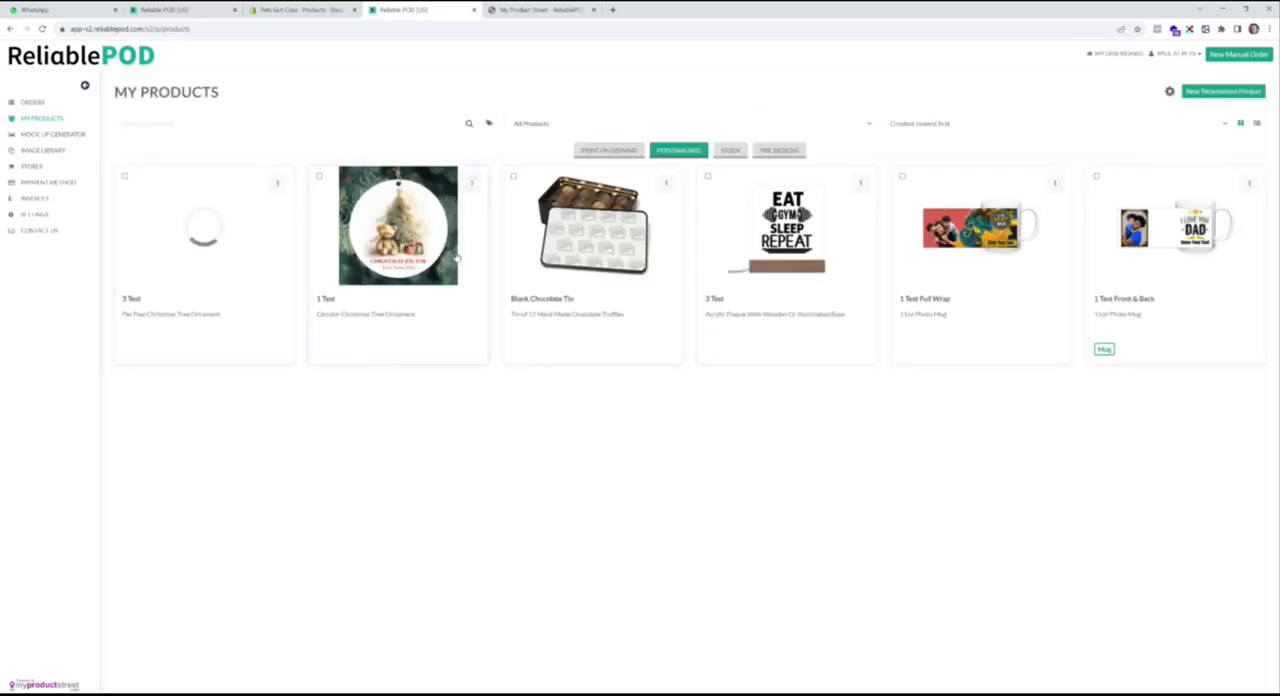
- Add the personalised 1 Test circular ornament to the Pets-Got-Class Shopify store, keeping its default mock-ups, details and pricing, without choosing a collection
{"action": "left_click", "coordinate": [600, 151]}
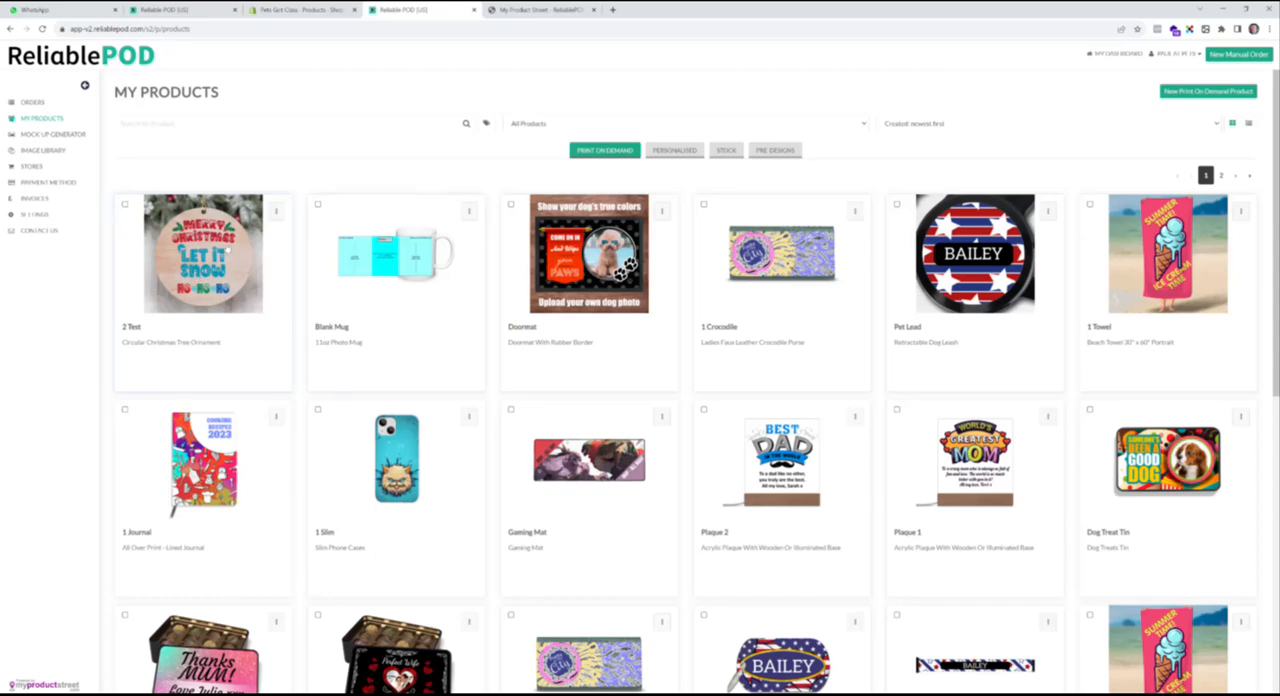
{"action": "left_click", "coordinate": [674, 150]}
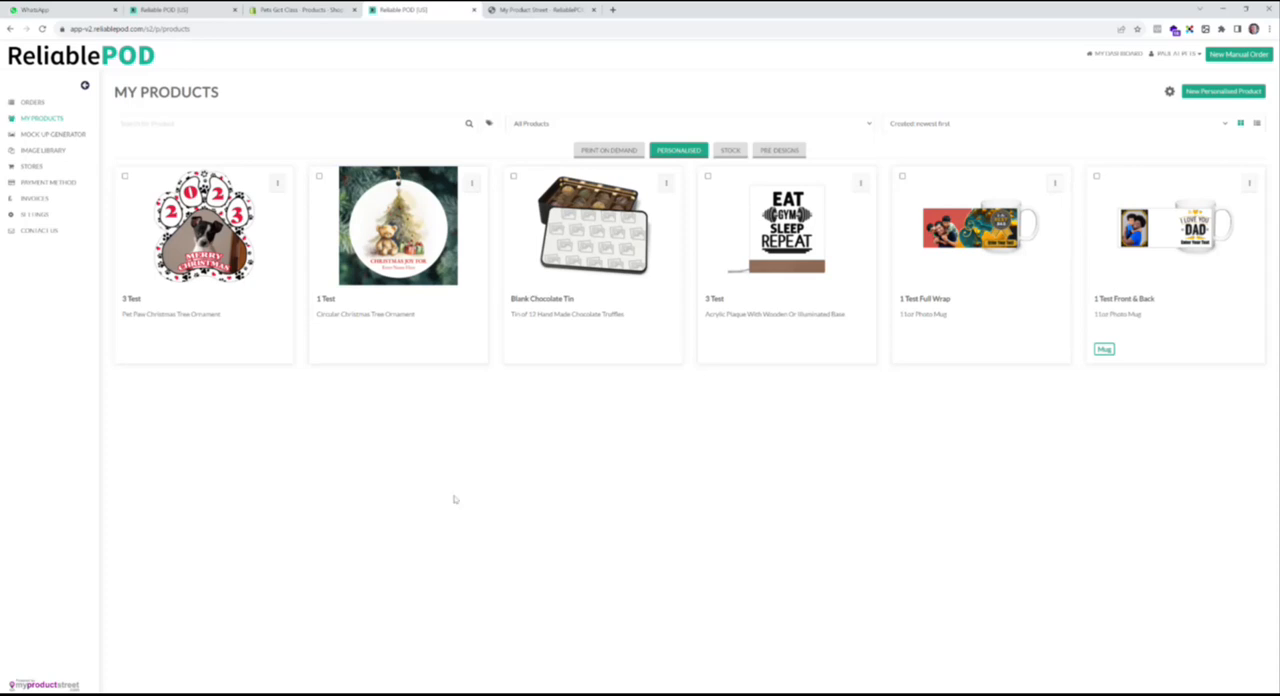
{"action": "left_click", "coordinate": [472, 184]}
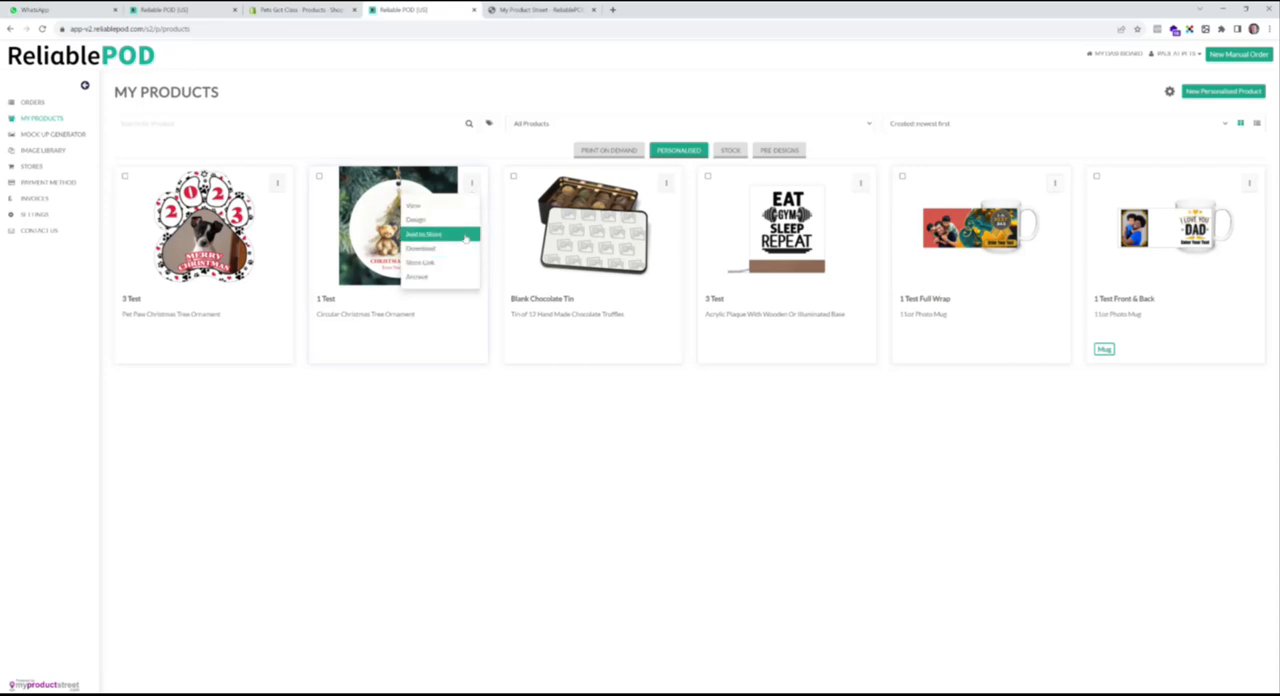
{"action": "left_click", "coordinate": [466, 235]}
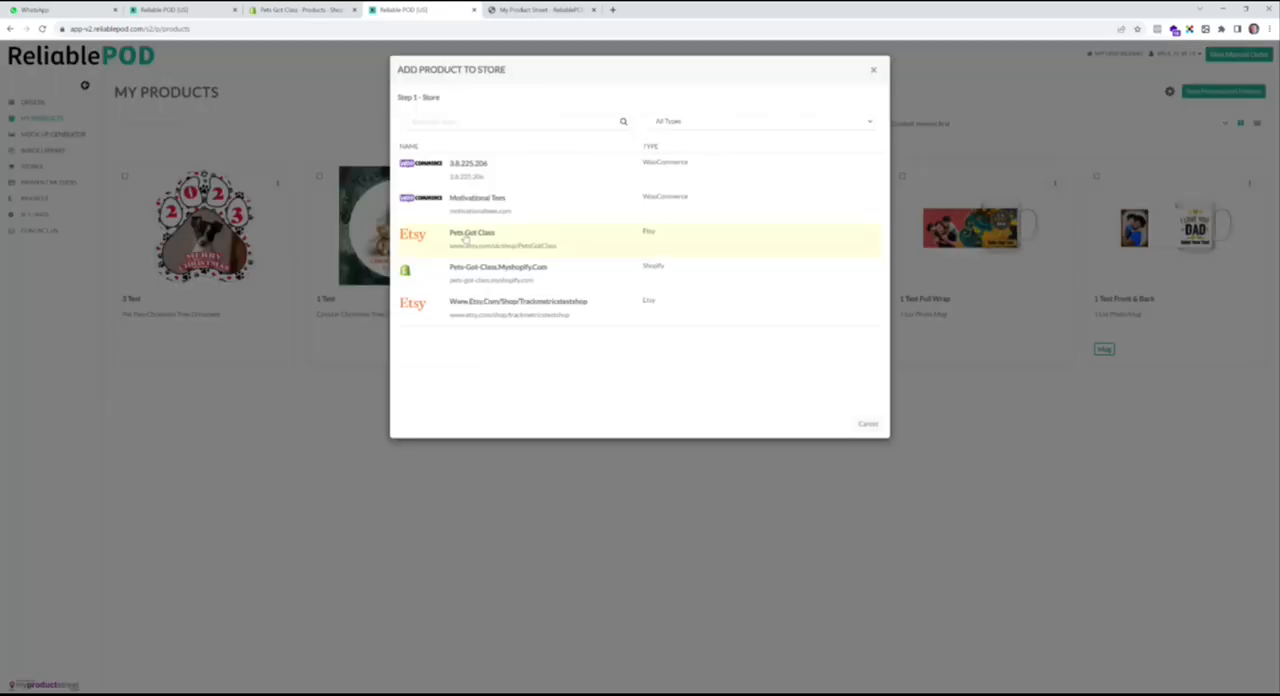
{"action": "left_click", "coordinate": [505, 281]}
{"action": "left_click", "coordinate": [455, 424]}
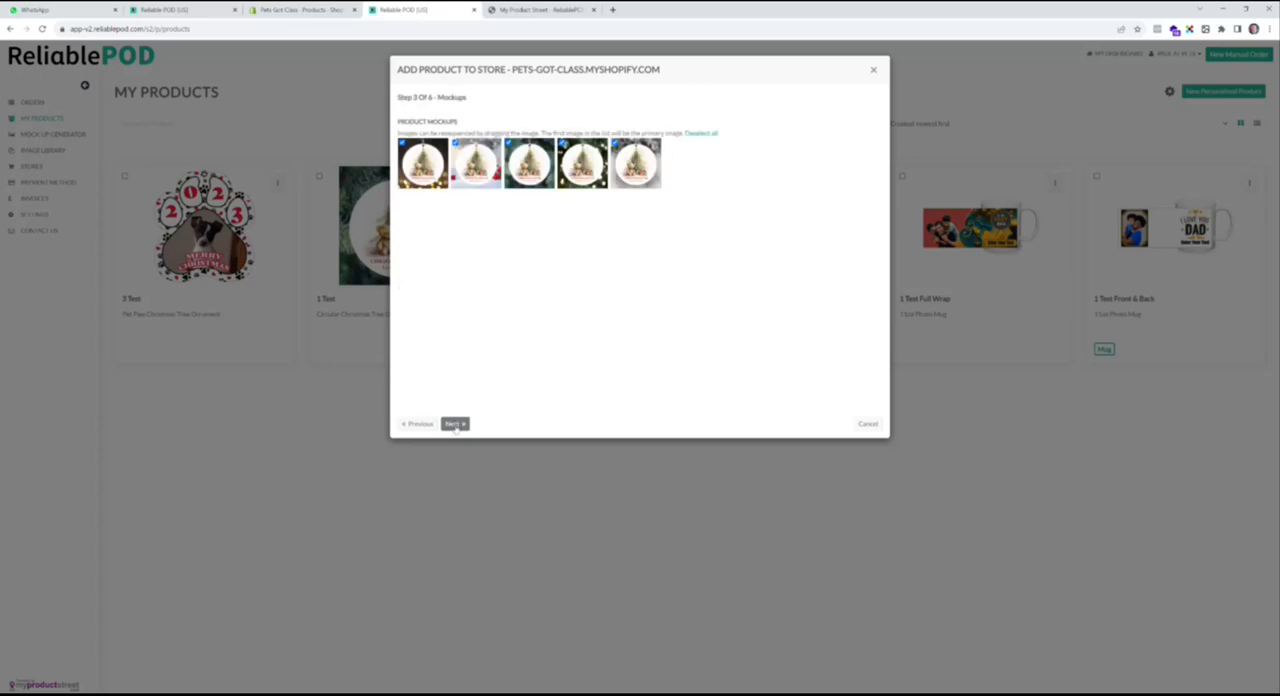
{"action": "left_click", "coordinate": [455, 424]}
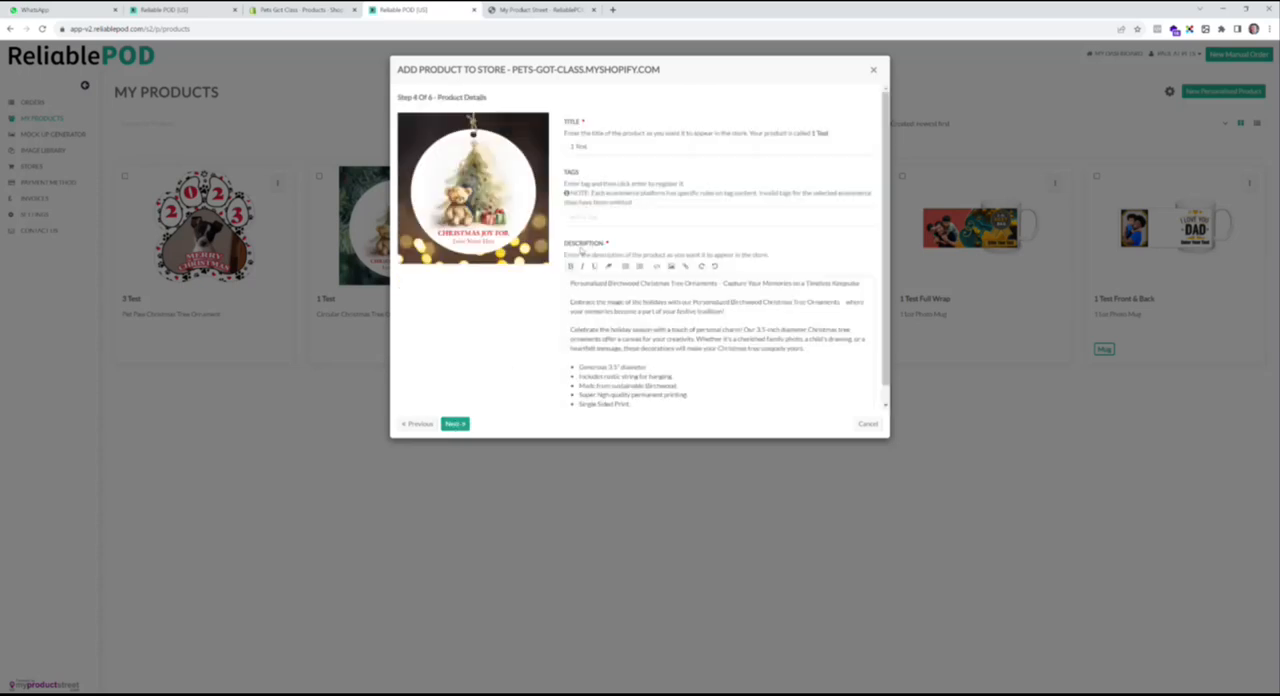
{"action": "left_click", "coordinate": [458, 425]}
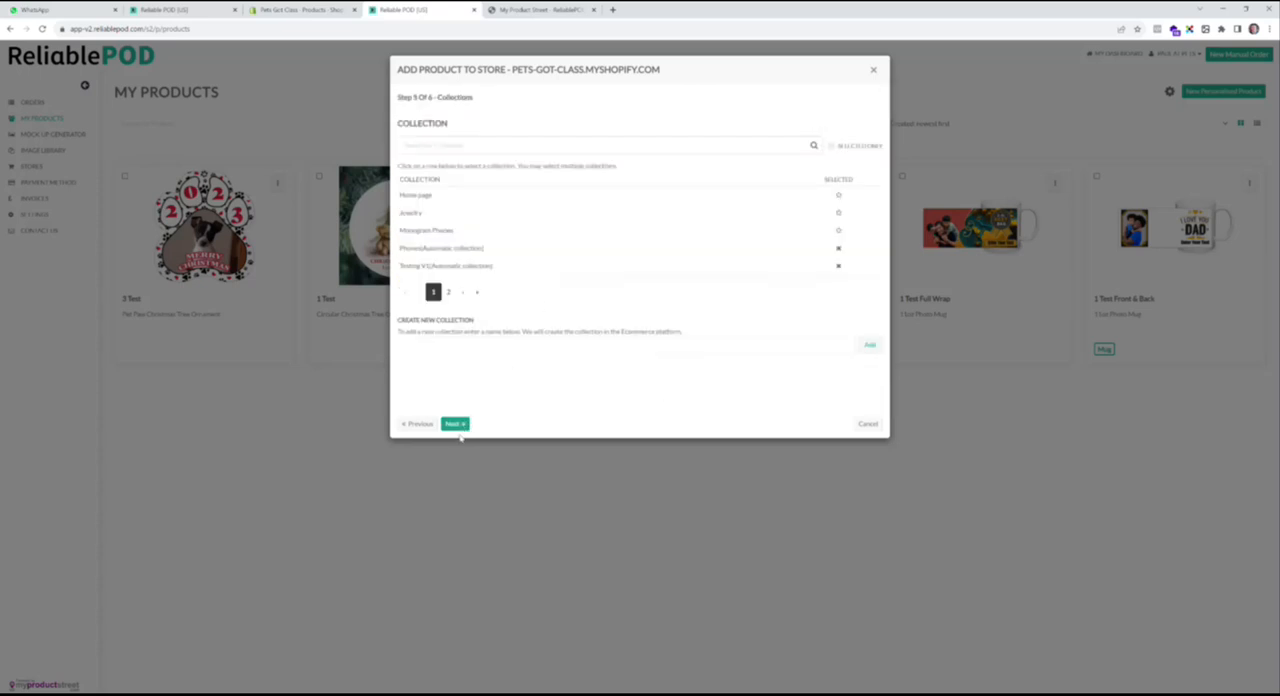
{"action": "left_click", "coordinate": [457, 426]}
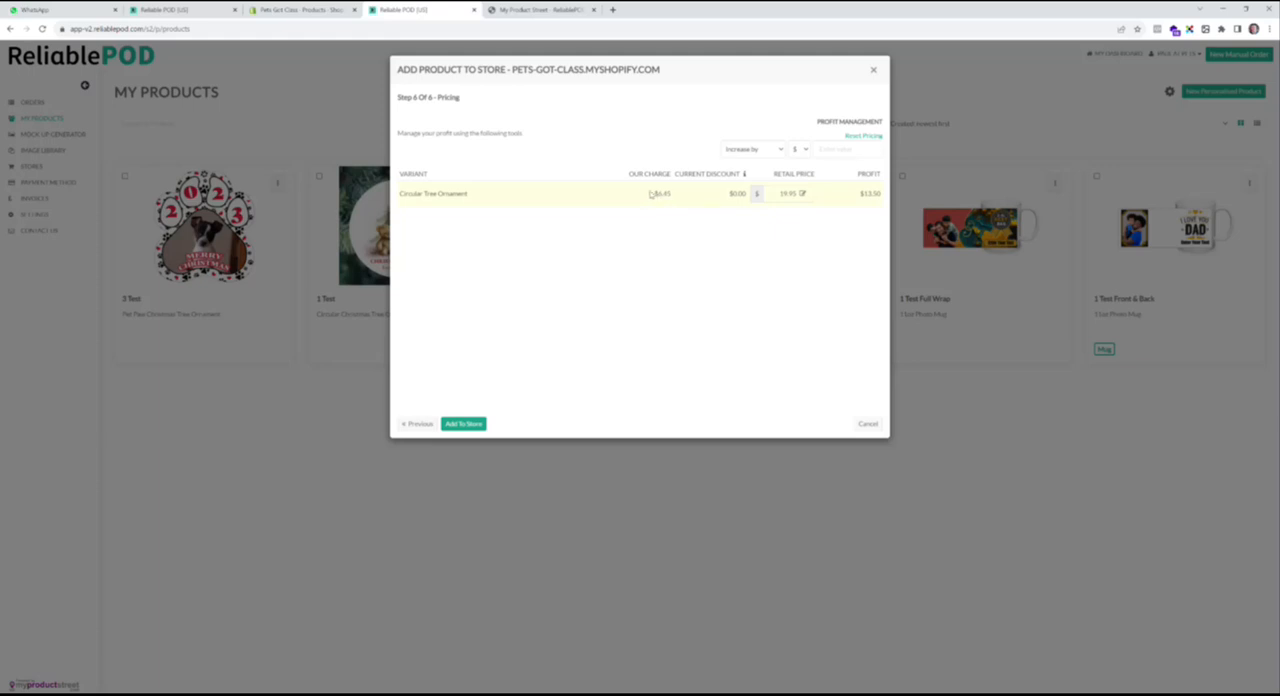
{"action": "left_click", "coordinate": [480, 425]}
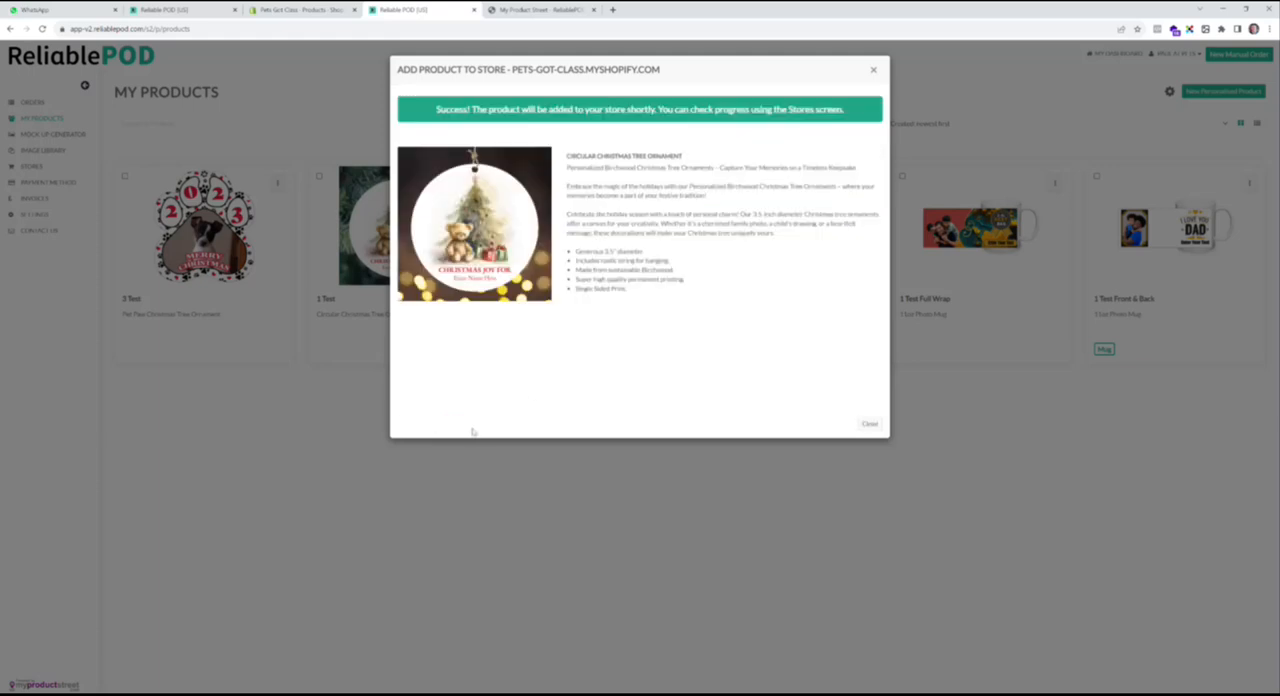
{"action": "left_click", "coordinate": [869, 424]}
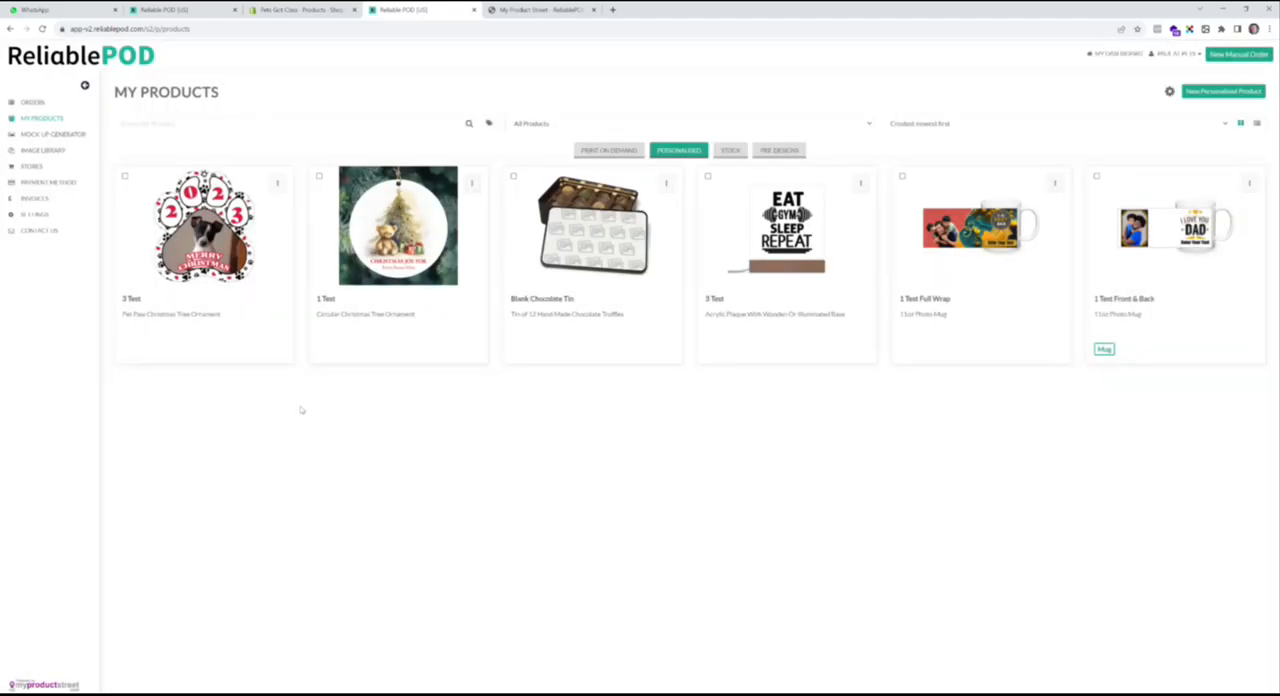
- Add the personalised 3 Test pet paw ornament to the Pets-Got-Class Shopify store with its default variant, mock-ups, details and pricing
{"action": "left_click", "coordinate": [276, 183]}
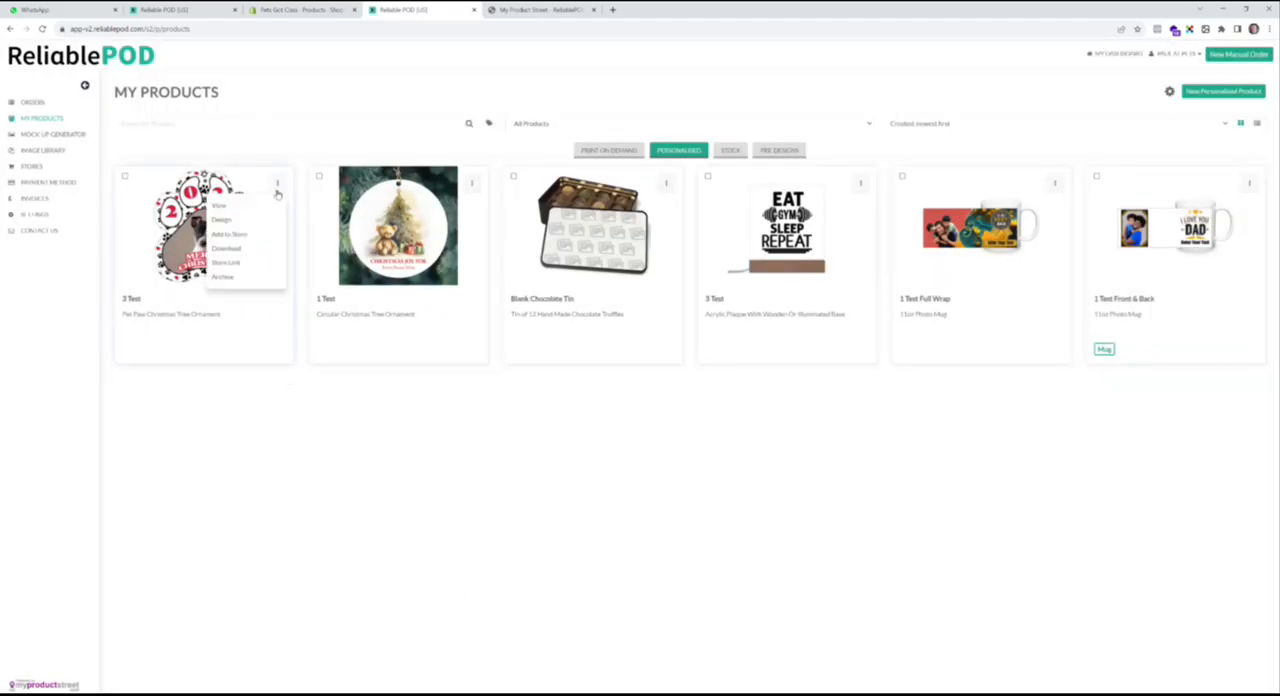
{"action": "left_click", "coordinate": [266, 235]}
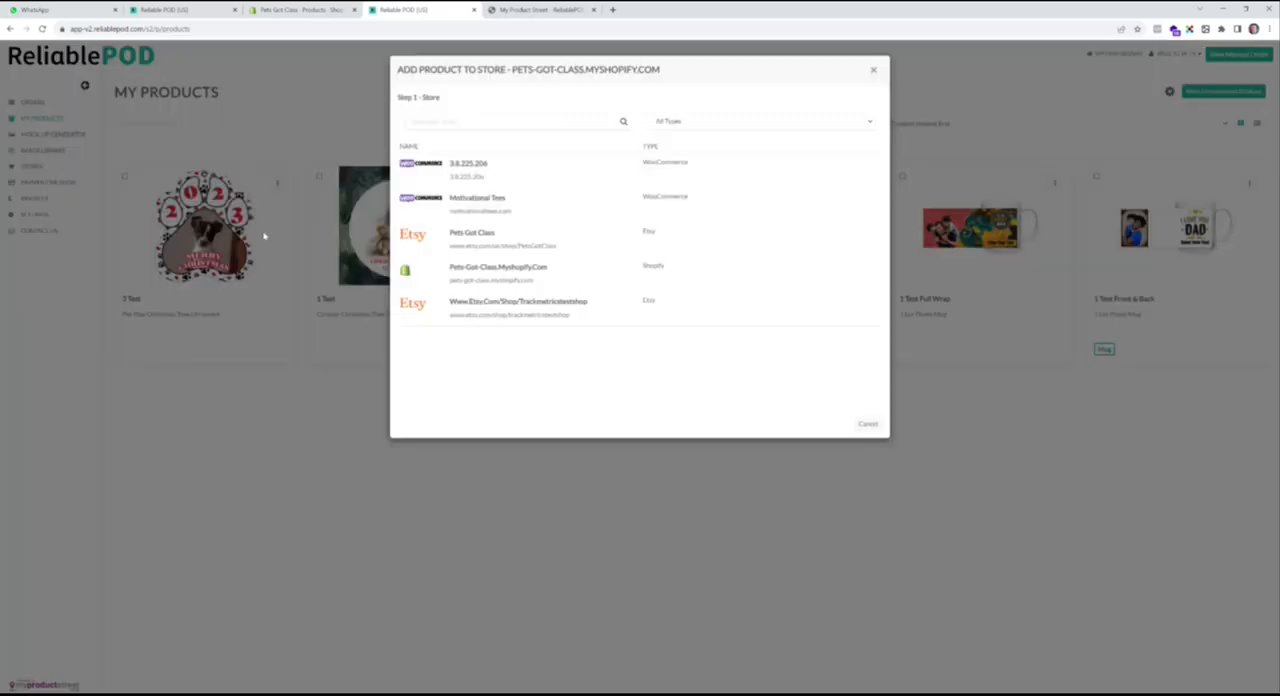
{"action": "left_click", "coordinate": [453, 280]}
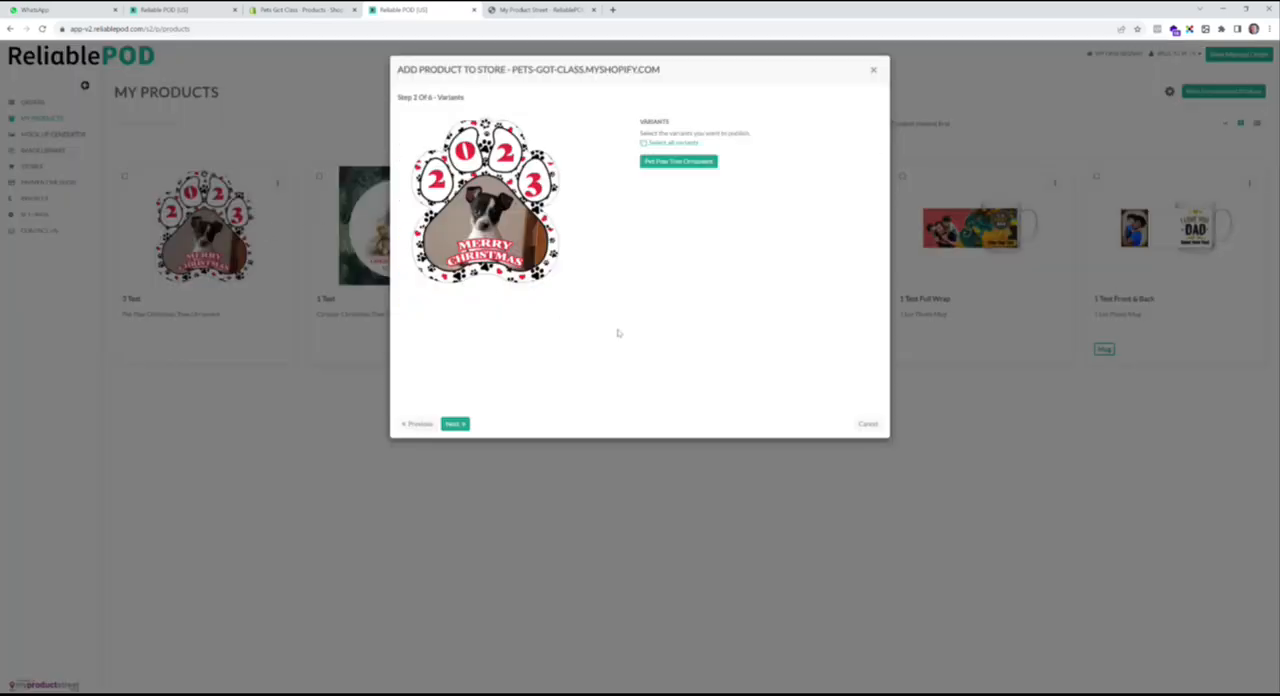
{"action": "left_click", "coordinate": [457, 427]}
{"action": "left_click", "coordinate": [455, 424]}
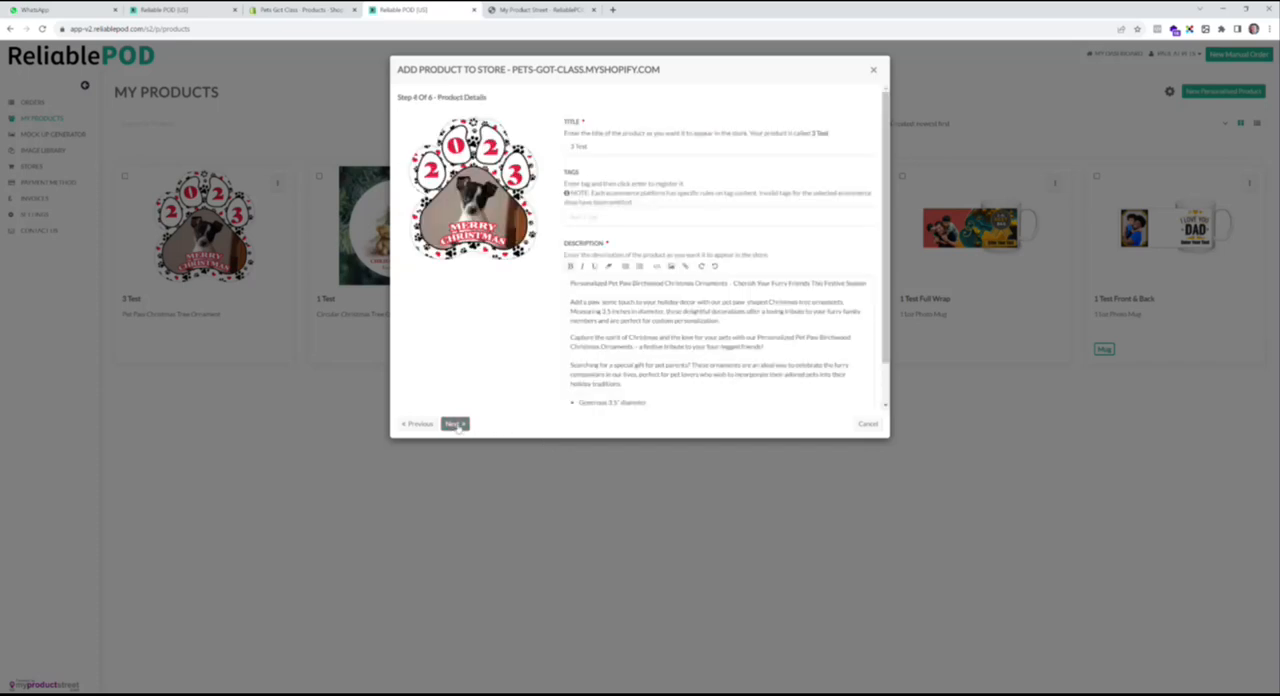
{"action": "left_click", "coordinate": [455, 424]}
{"action": "left_click", "coordinate": [456, 425]}
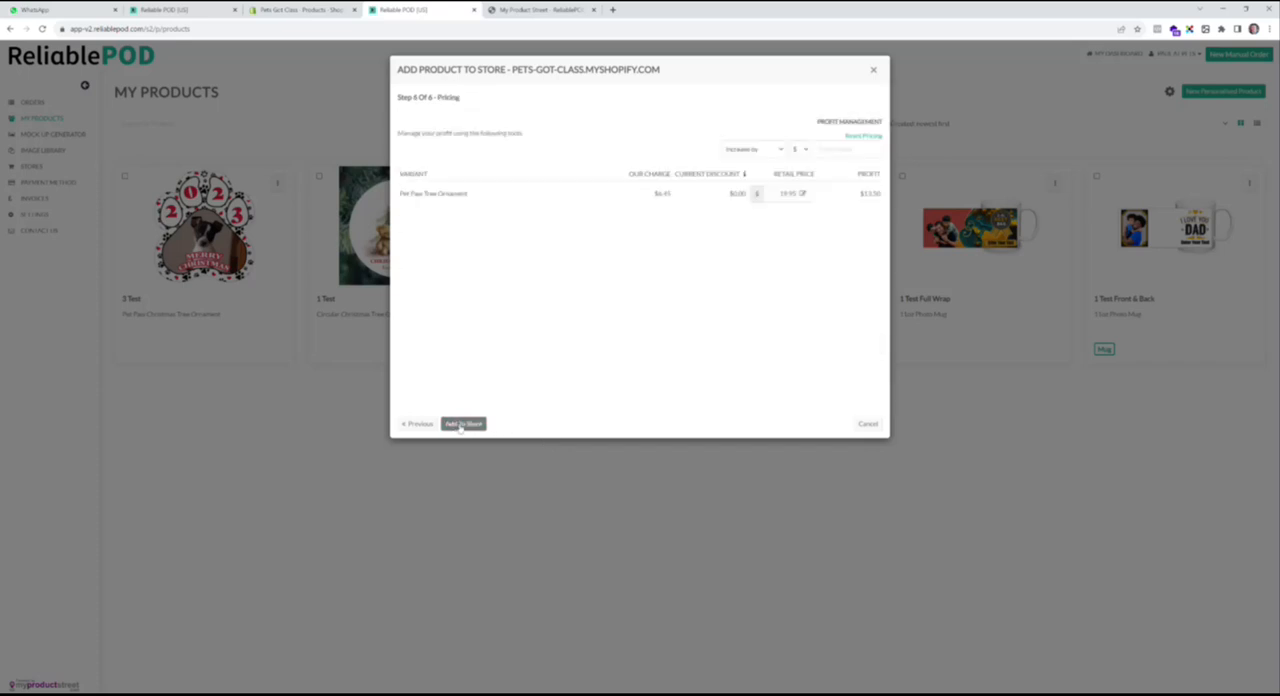
{"action": "left_click", "coordinate": [461, 424]}
{"action": "left_click", "coordinate": [867, 424]}
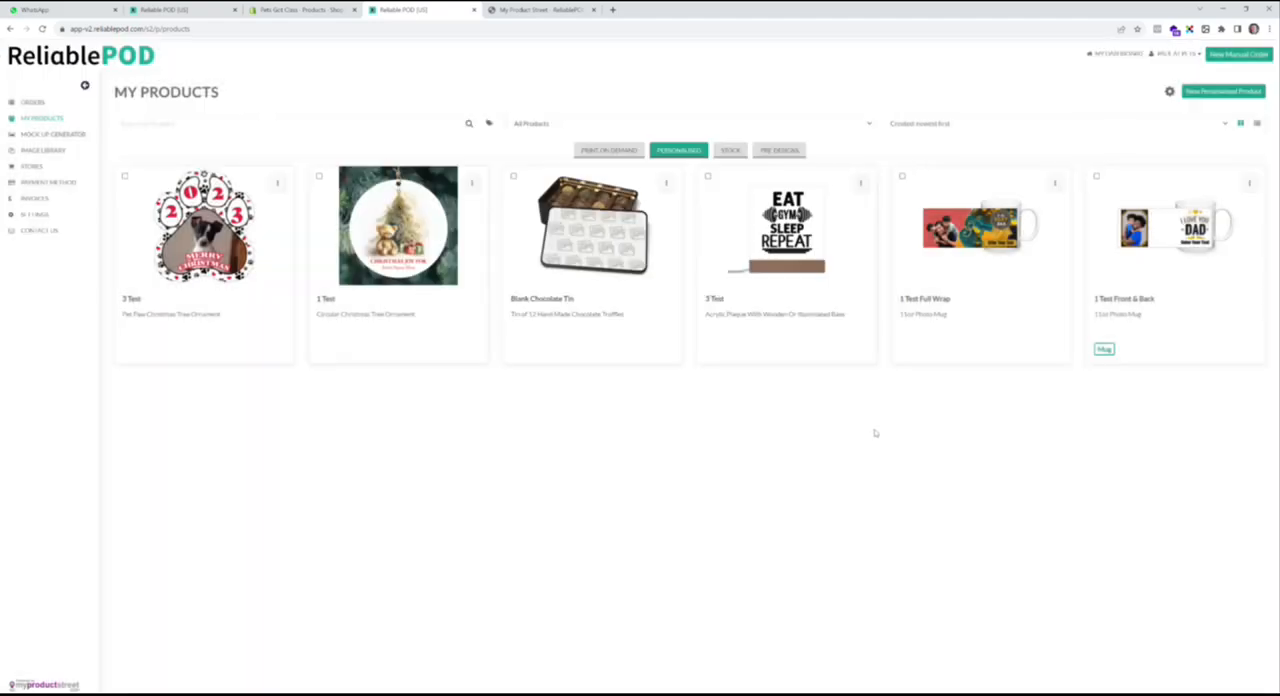
- Add the print-on-demand 2 Test circular ornament to the Pets-Got-Class Shopify store with its default variant, mock-ups, details and pricing
{"action": "left_click", "coordinate": [614, 152]}
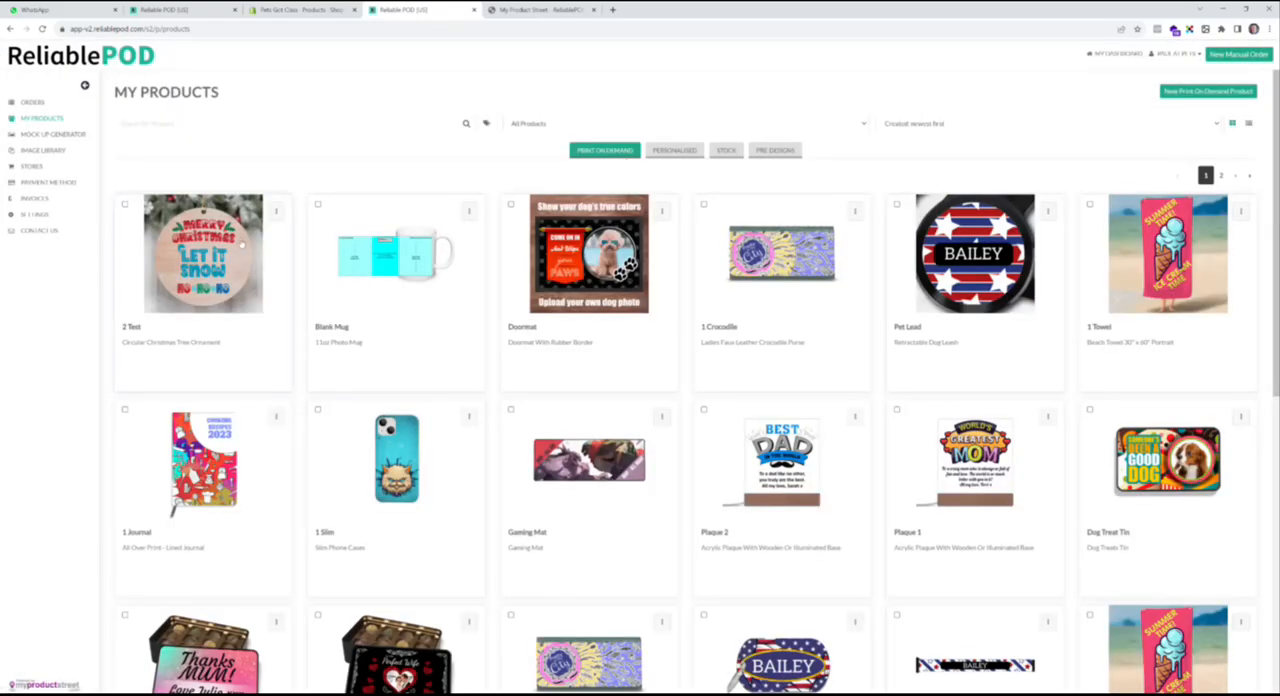
{"action": "left_click", "coordinate": [277, 212]}
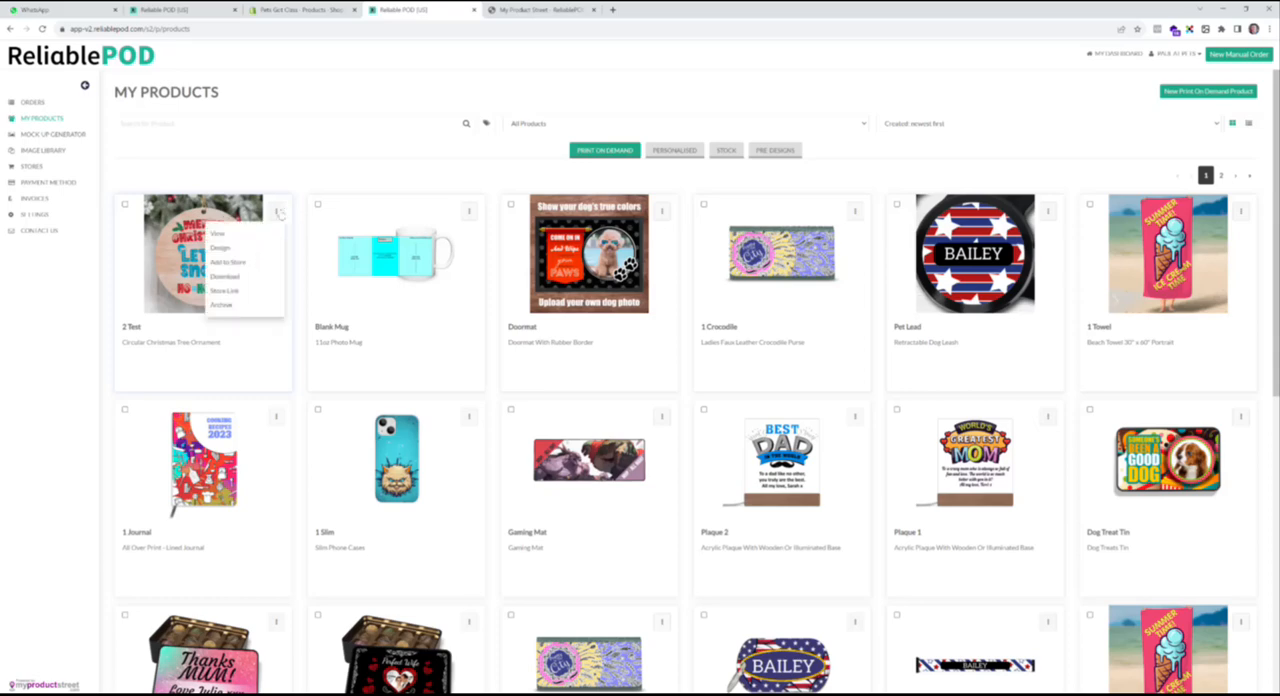
{"action": "left_click", "coordinate": [264, 263]}
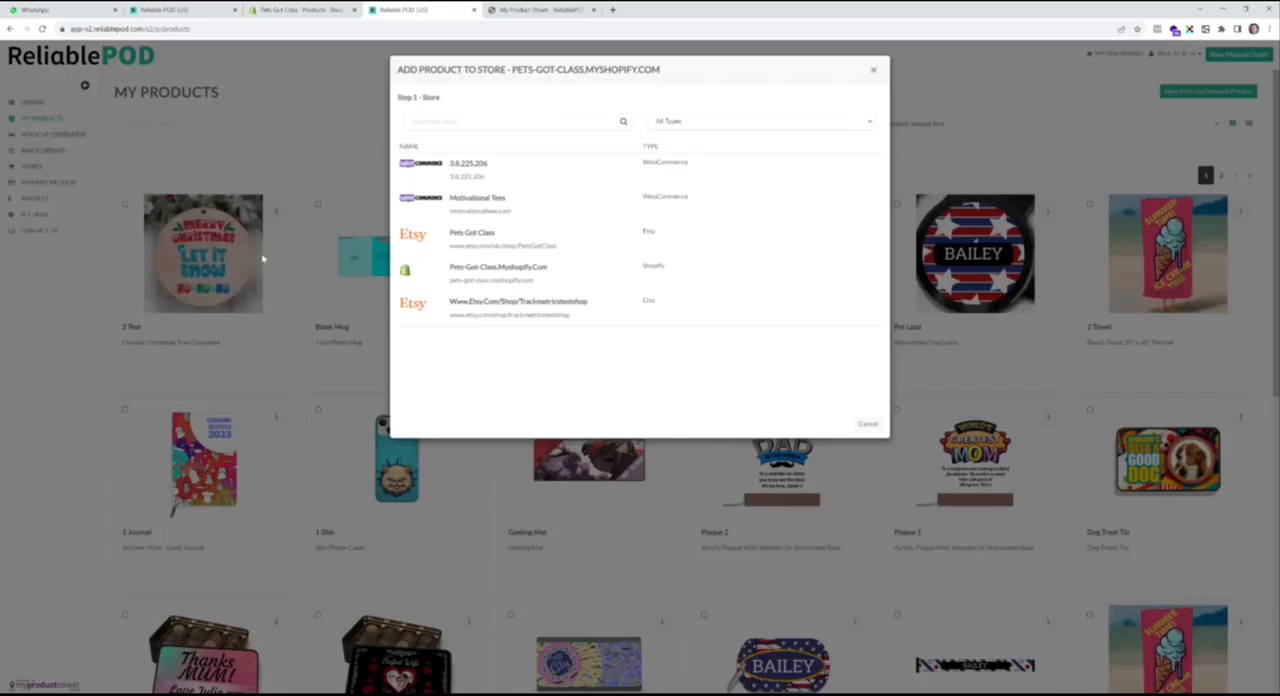
{"action": "left_click", "coordinate": [476, 283]}
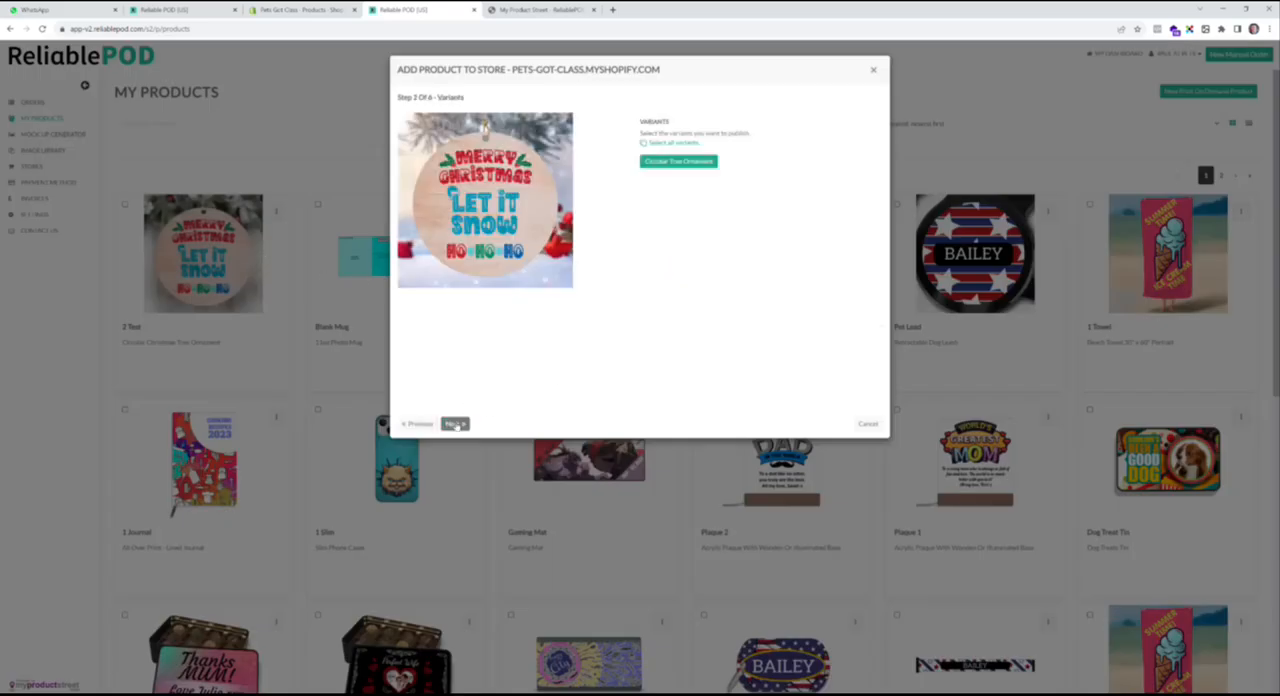
{"action": "left_click", "coordinate": [455, 424]}
{"action": "left_click", "coordinate": [455, 424]}
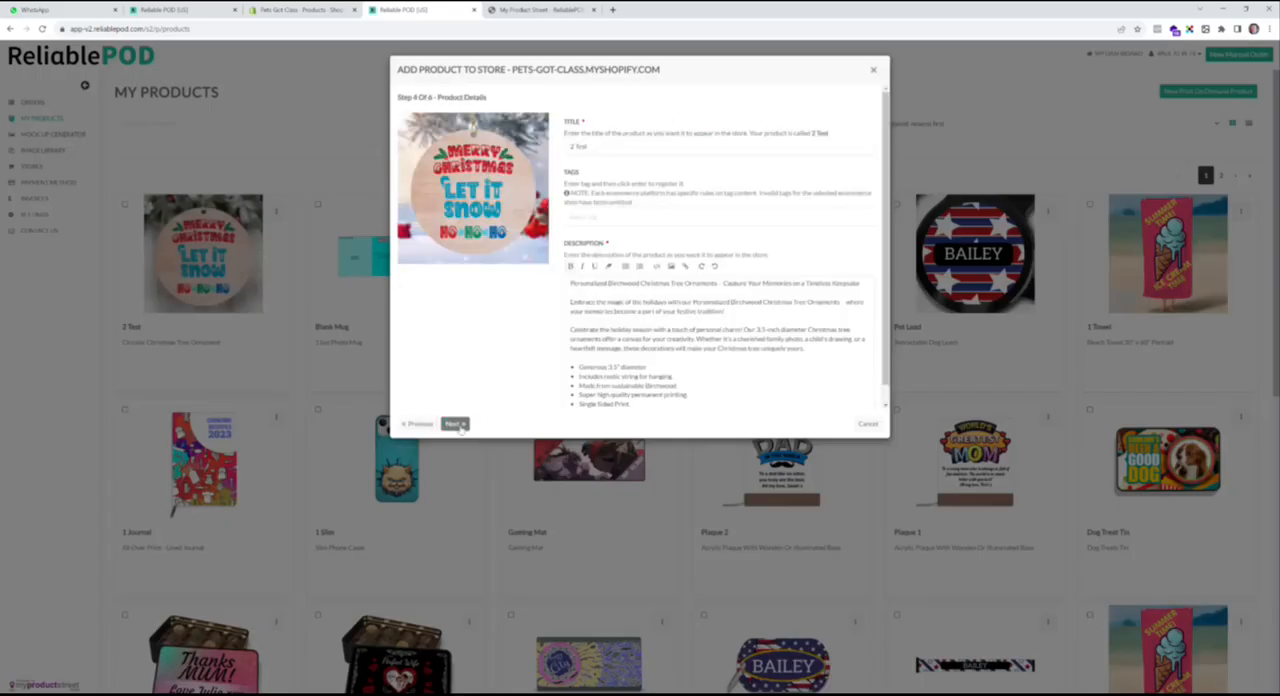
{"action": "left_click", "coordinate": [455, 424]}
{"action": "left_click", "coordinate": [455, 424]}
{"action": "left_click", "coordinate": [455, 424]}
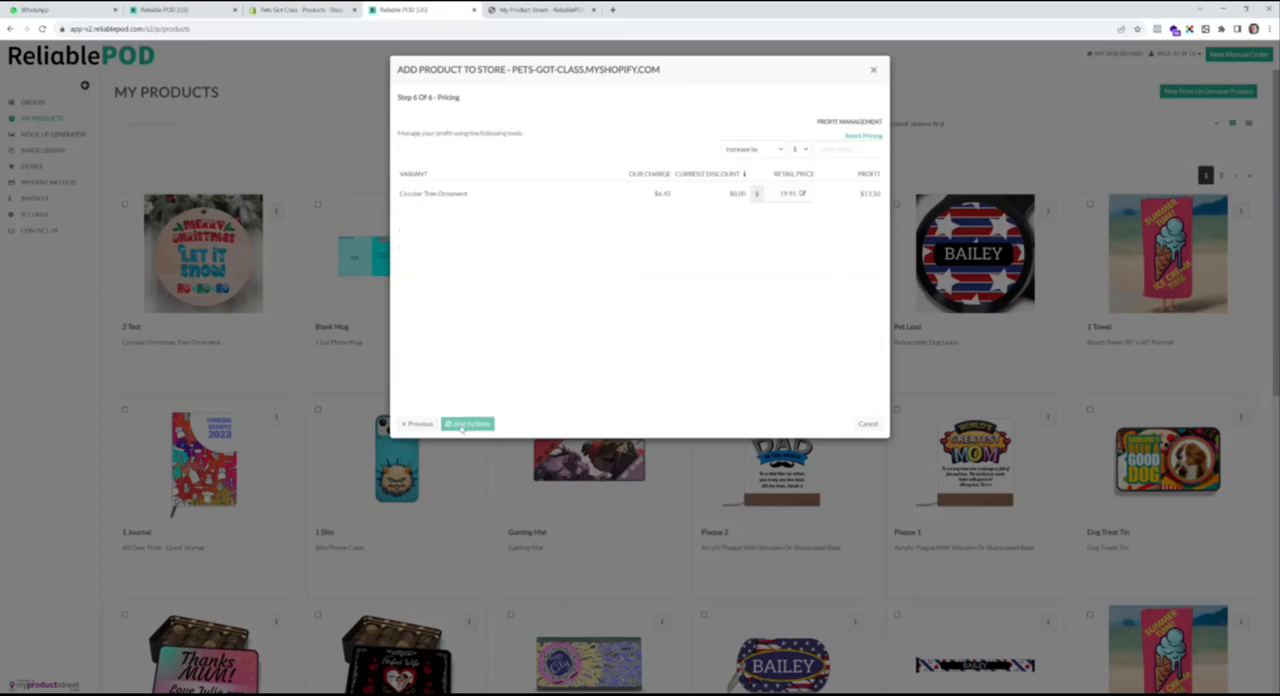
{"action": "left_click", "coordinate": [869, 424]}
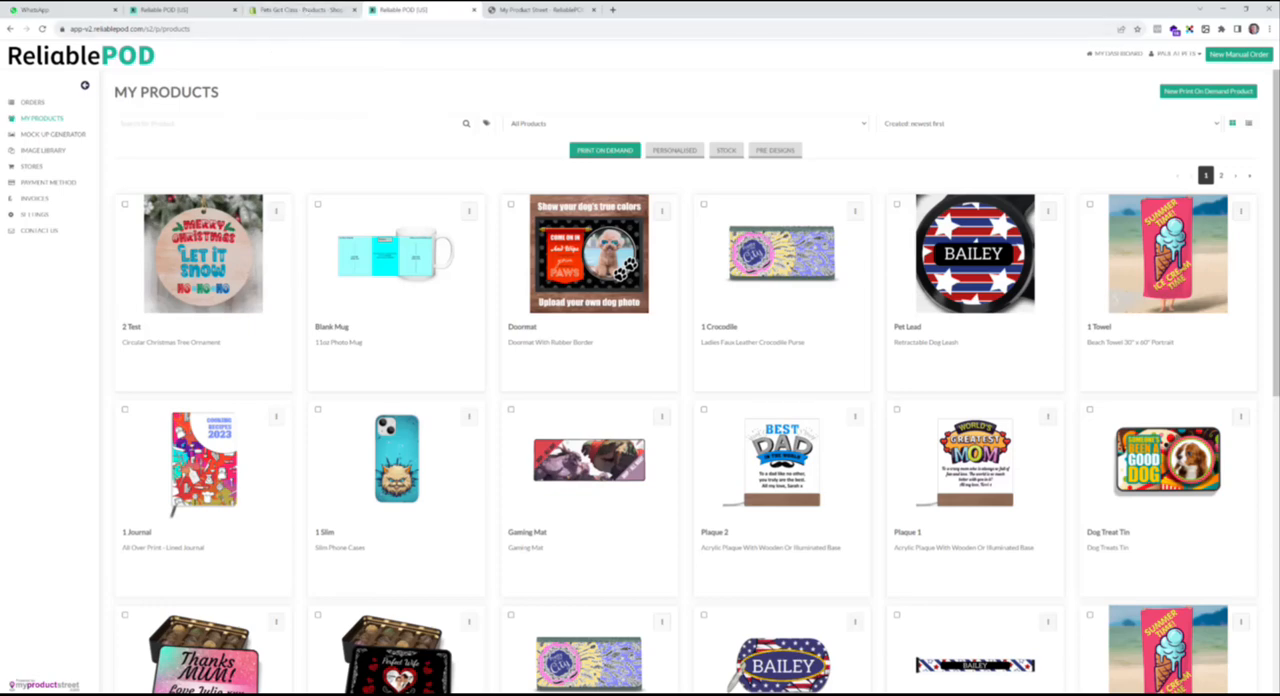
- Switch to the Shopify product list, view 1 Test on the online store and look at its second mock-up image
{"action": "left_click", "coordinate": [300, 10]}
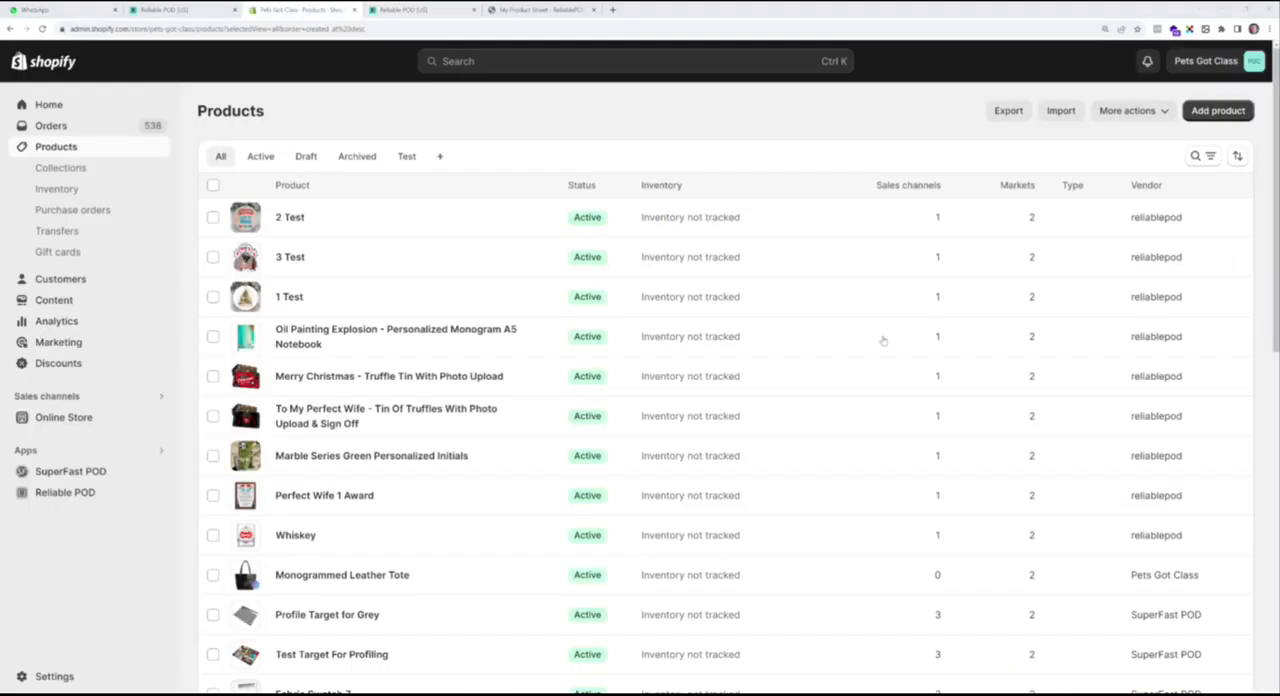
{"action": "left_click", "coordinate": [322, 297]}
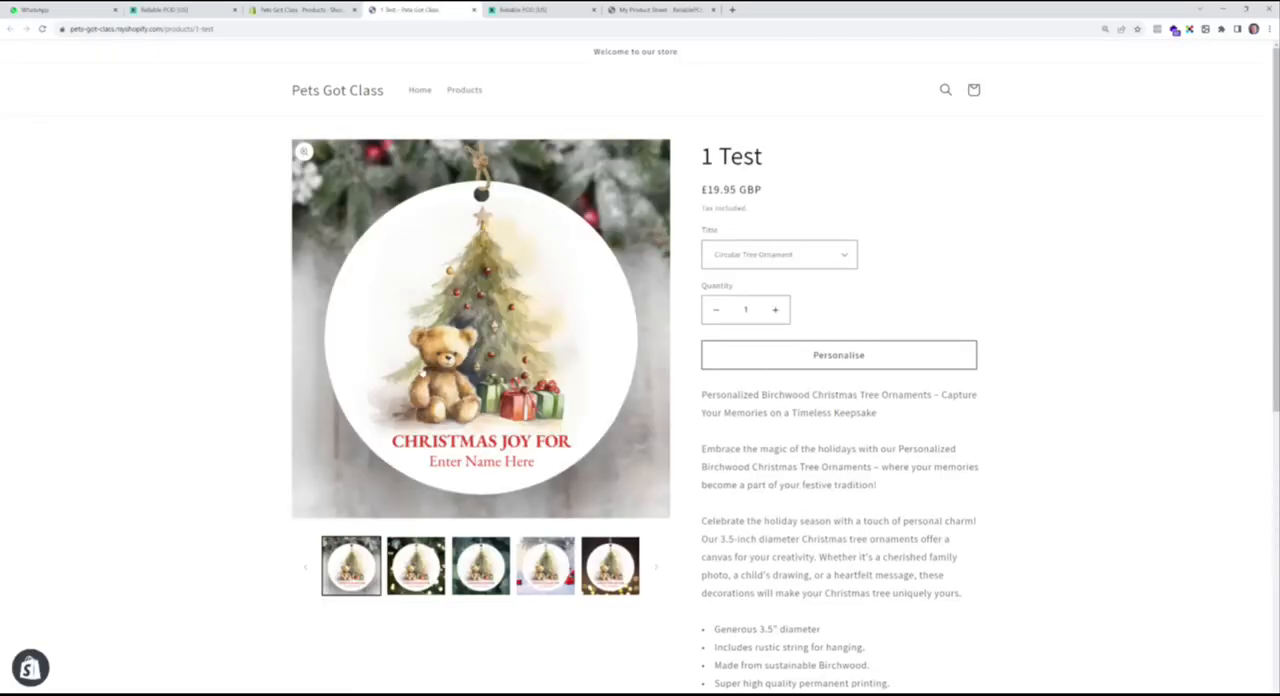
{"action": "left_click", "coordinate": [418, 562]}
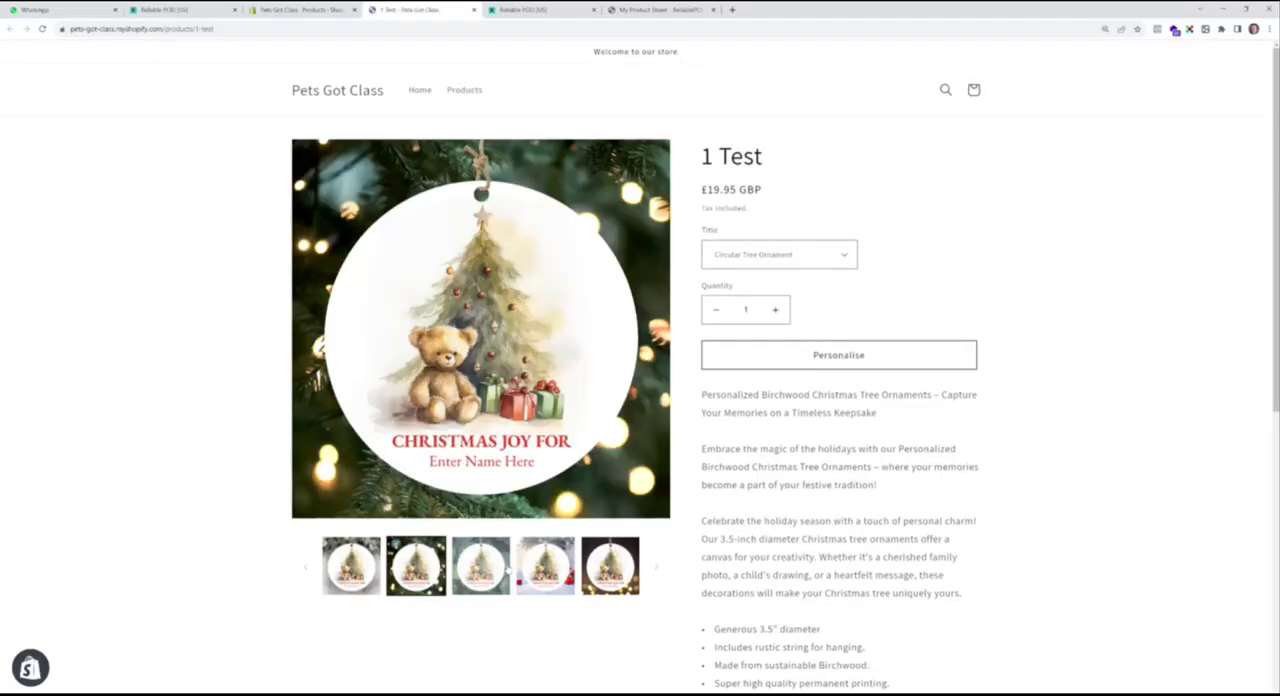
- Try personalising the 1 Test ornament with a first name in slightly smaller text, and close the personaliser without adding it to the cart
{"action": "left_click", "coordinate": [837, 358]}
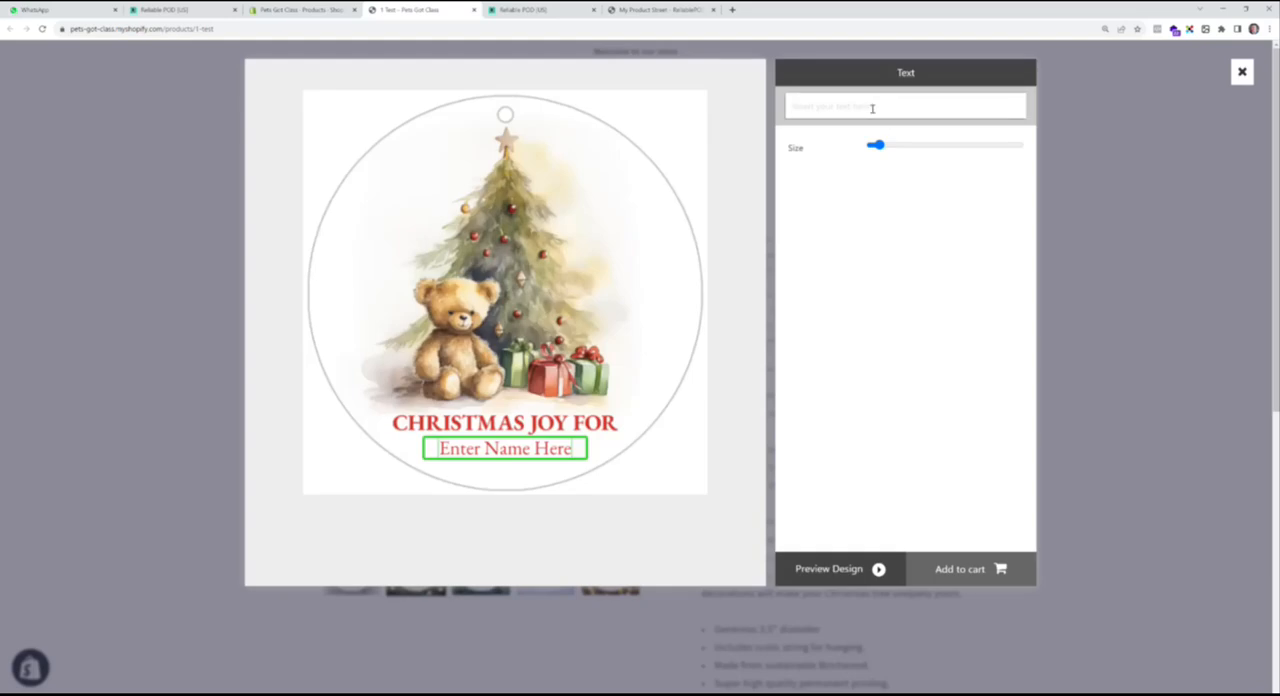
{"action": "type", "text": "Jackie"}
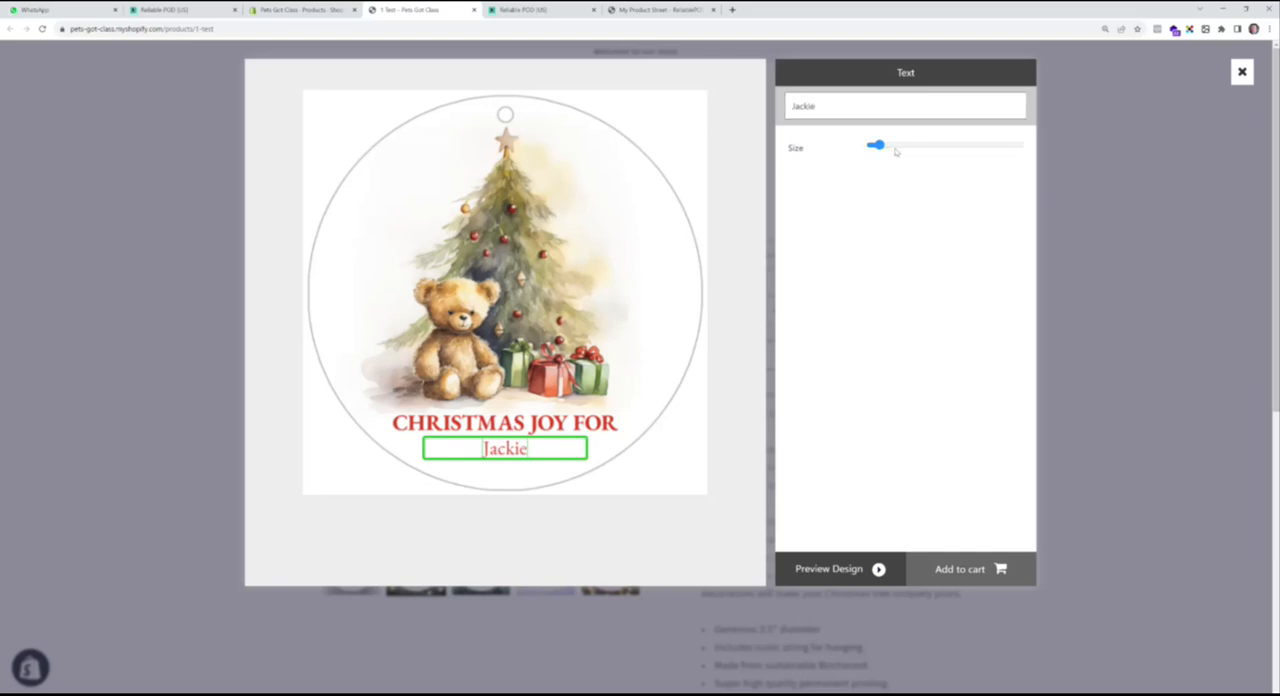
{"action": "left_click_drag", "start_coordinate": [878, 145], "coordinate": [846, 145]}
{"action": "left_click", "coordinate": [1242, 72]}
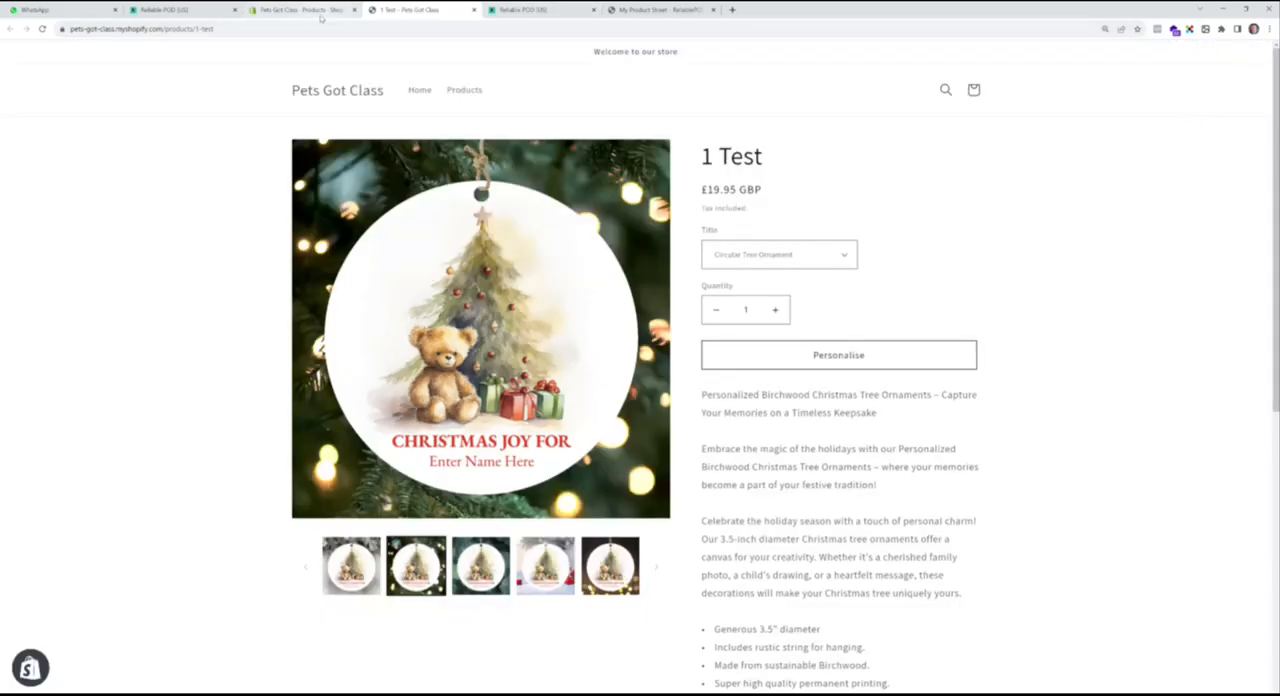
- View 3 Test on the online store from the Shopify product list and upload the Dog image in its personaliser
{"action": "left_click", "coordinate": [320, 12]}
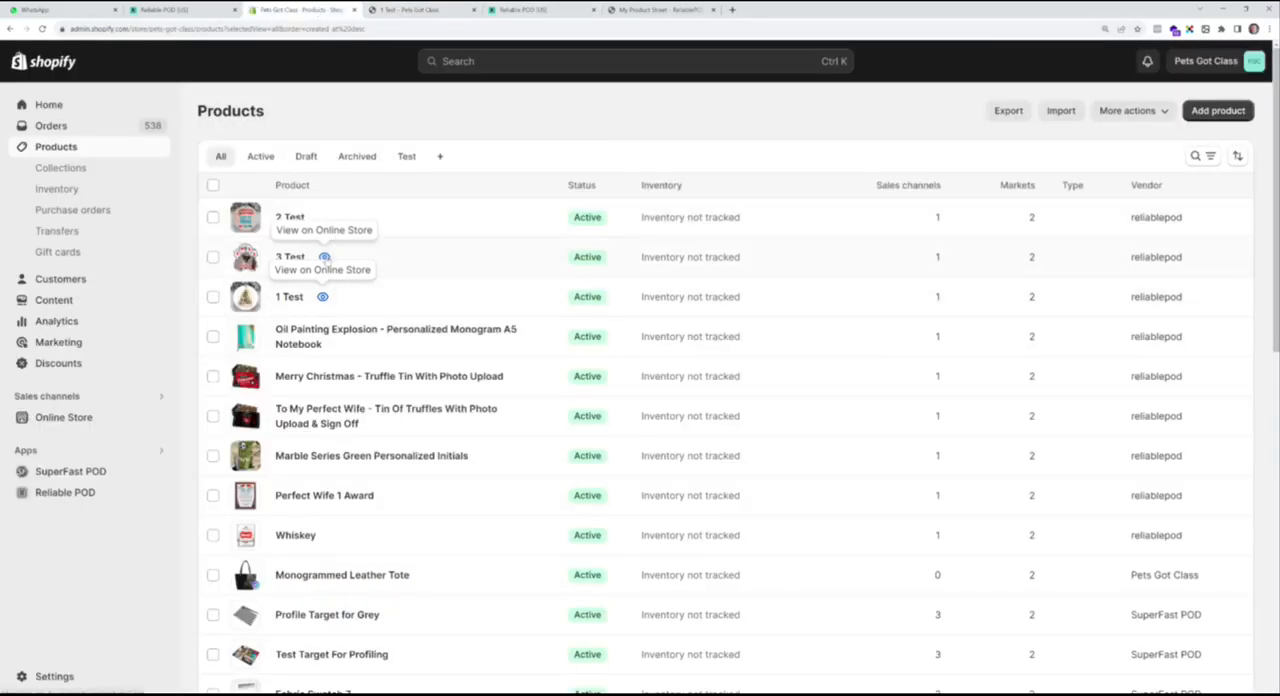
{"action": "left_click", "coordinate": [324, 257]}
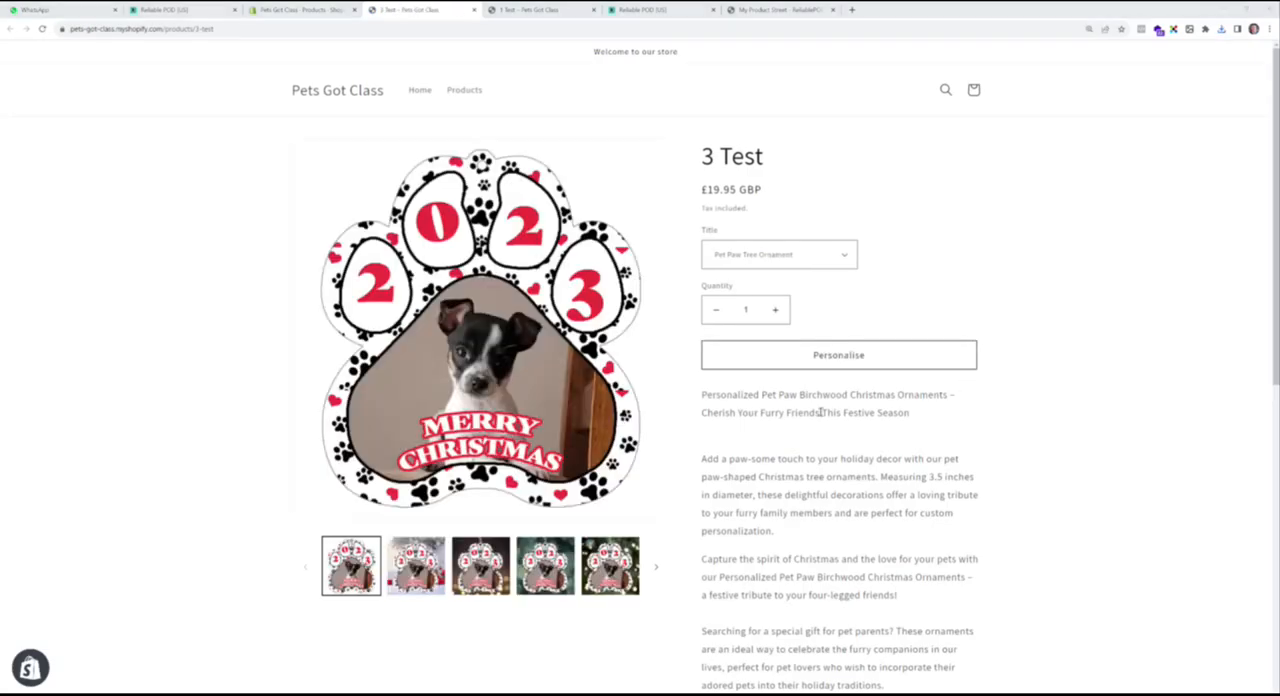
{"action": "left_click", "coordinate": [843, 360]}
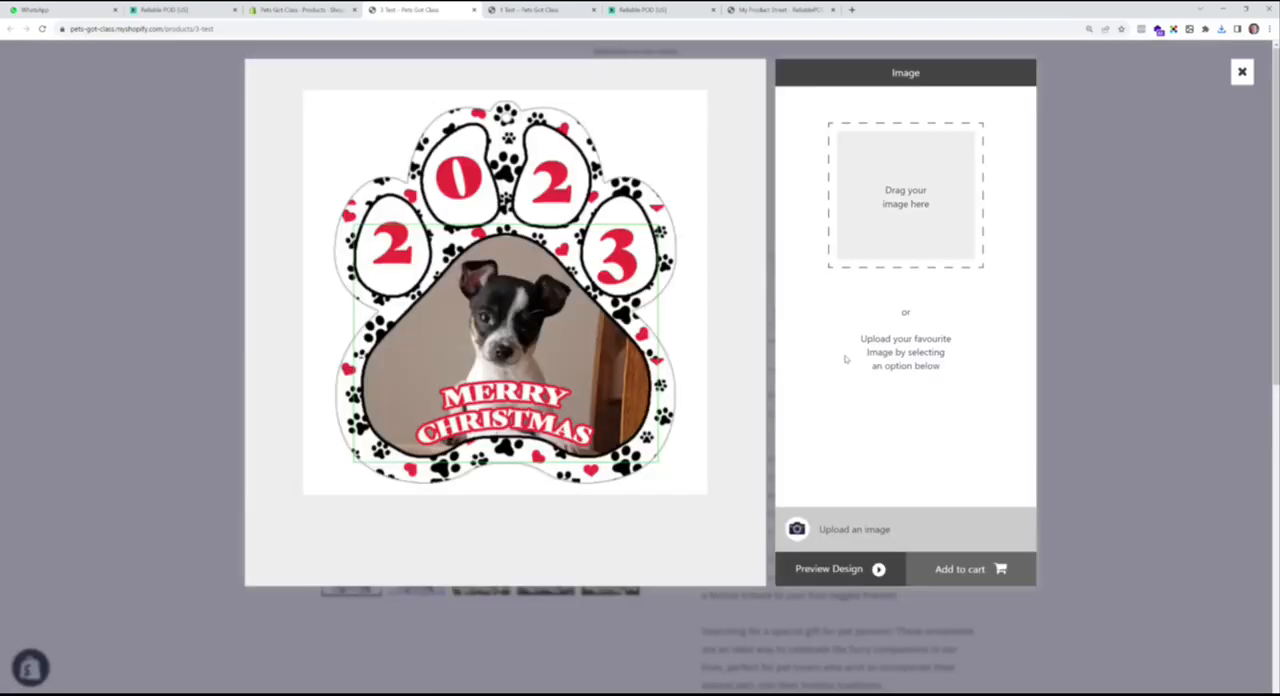
{"action": "left_click", "coordinate": [822, 528]}
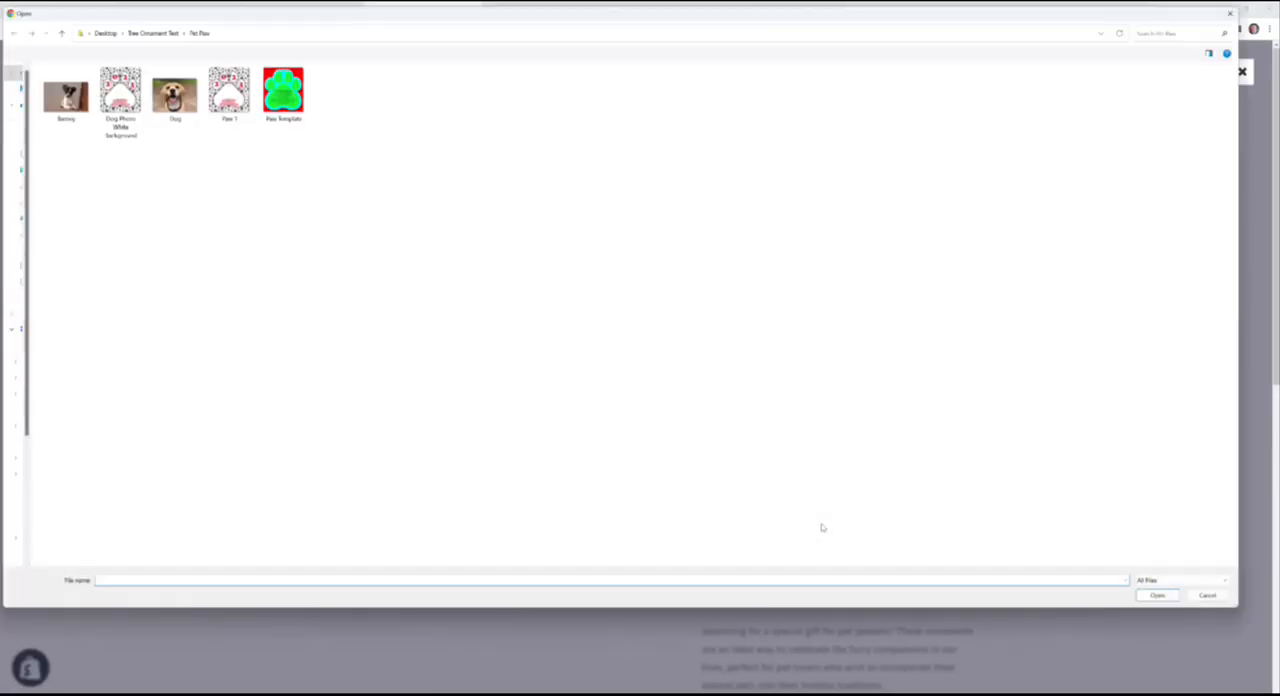
{"action": "left_click", "coordinate": [189, 114]}
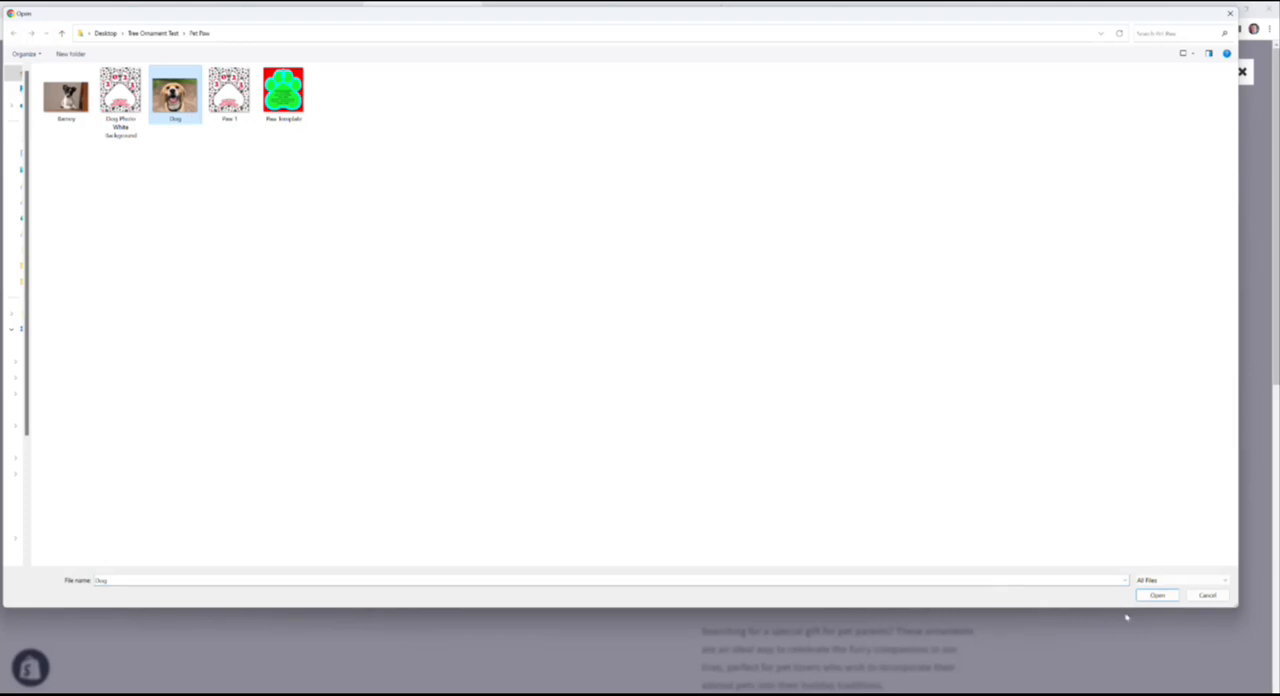
{"action": "left_click", "coordinate": [1157, 595]}
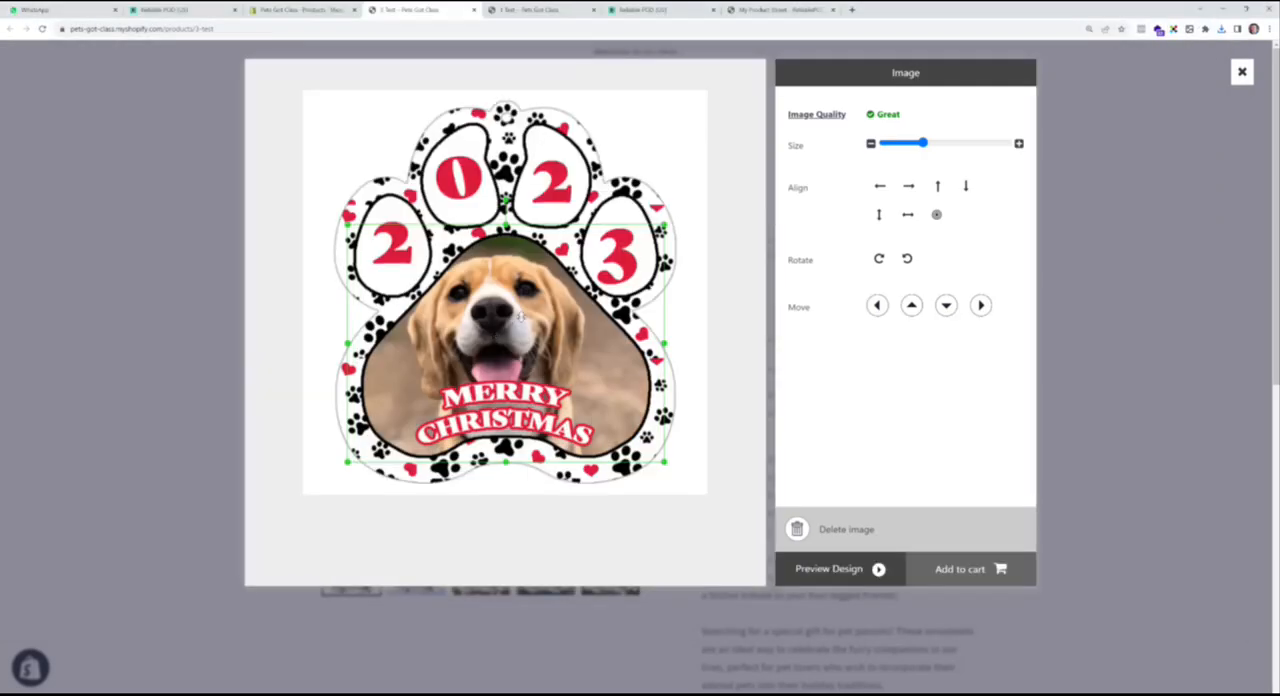
- Reposition and slightly shrink the dog photo within the paw design, and close the personaliser without adding it to the cart
{"action": "left_click_drag", "start_coordinate": [509, 323], "coordinate": [516, 323]}
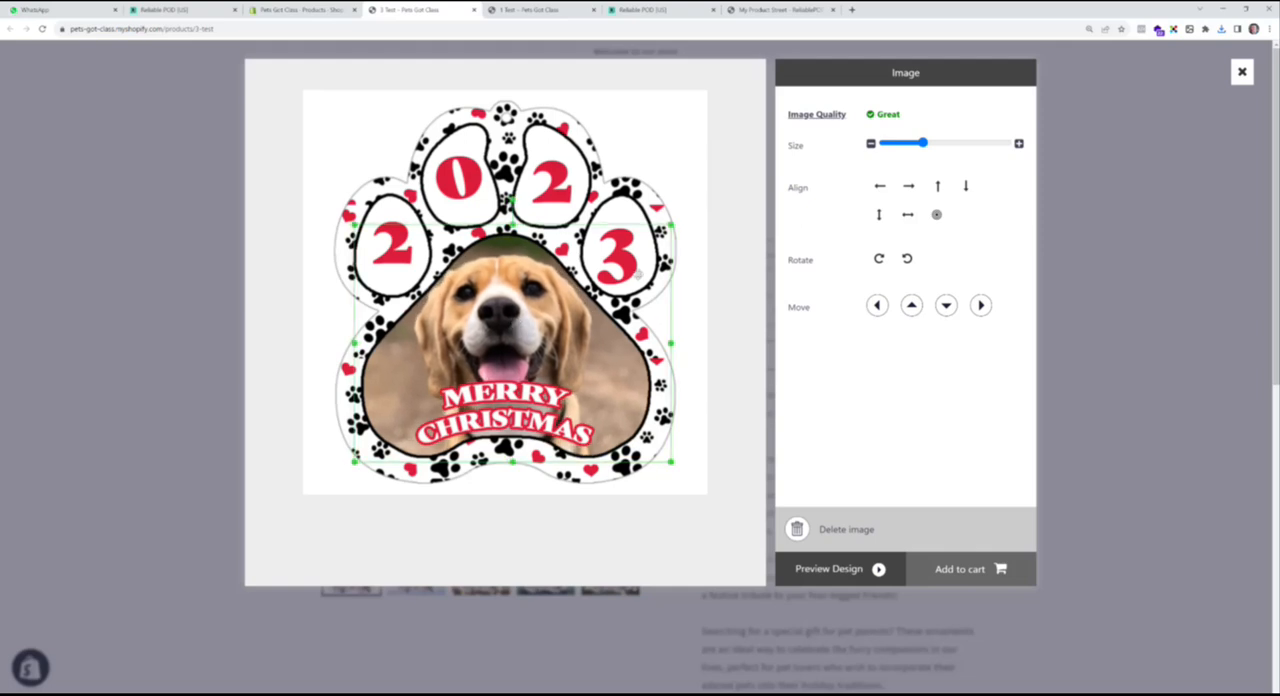
{"action": "left_click_drag", "start_coordinate": [671, 225], "coordinate": [654, 239]}
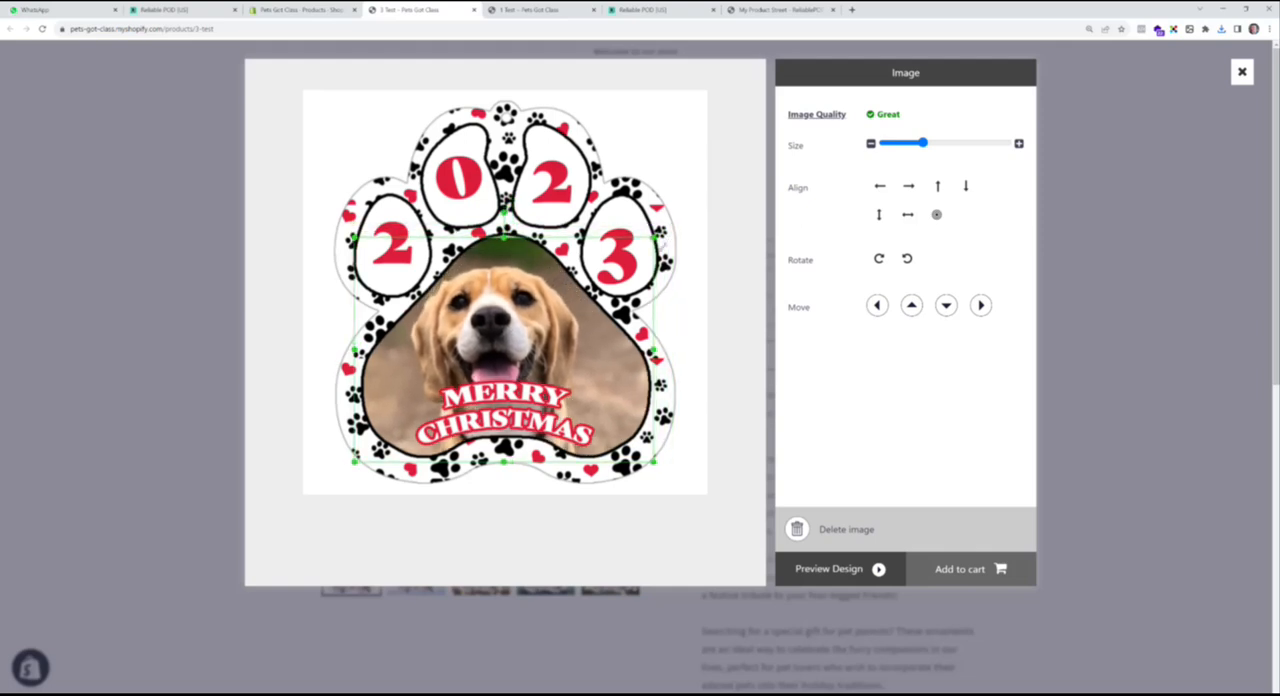
{"action": "left_click_drag", "start_coordinate": [564, 325], "coordinate": [575, 318]}
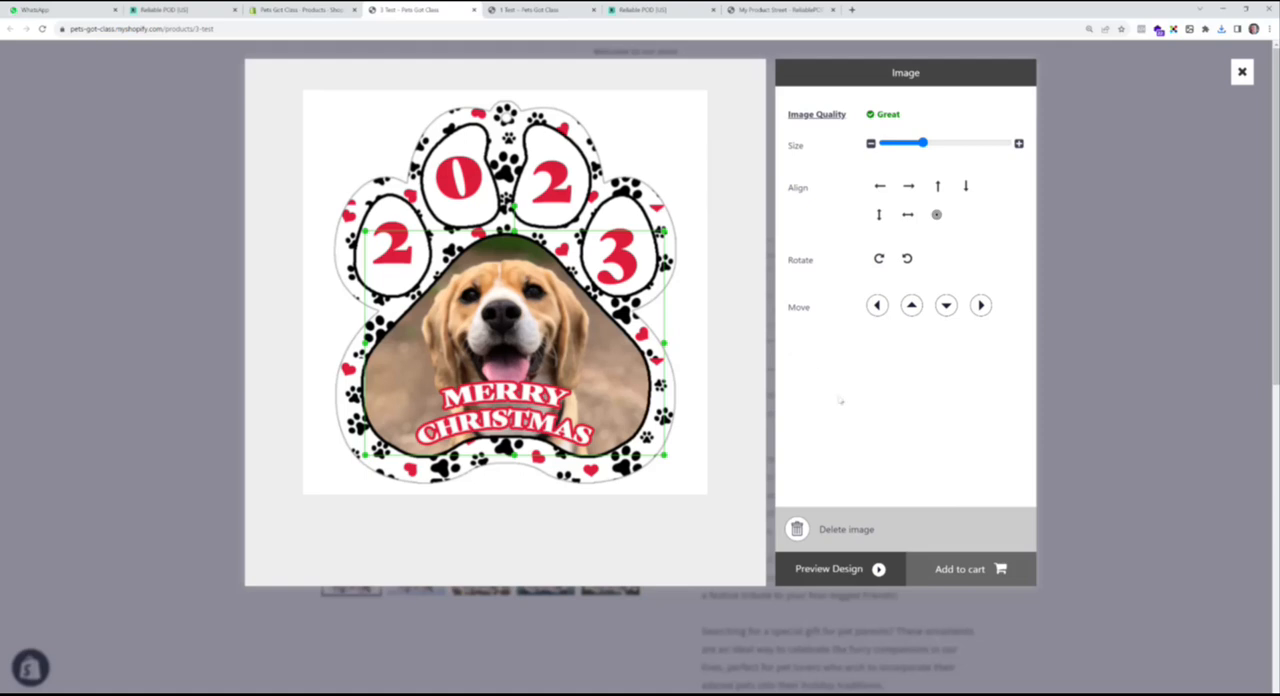
{"action": "left_click", "coordinate": [1242, 73]}
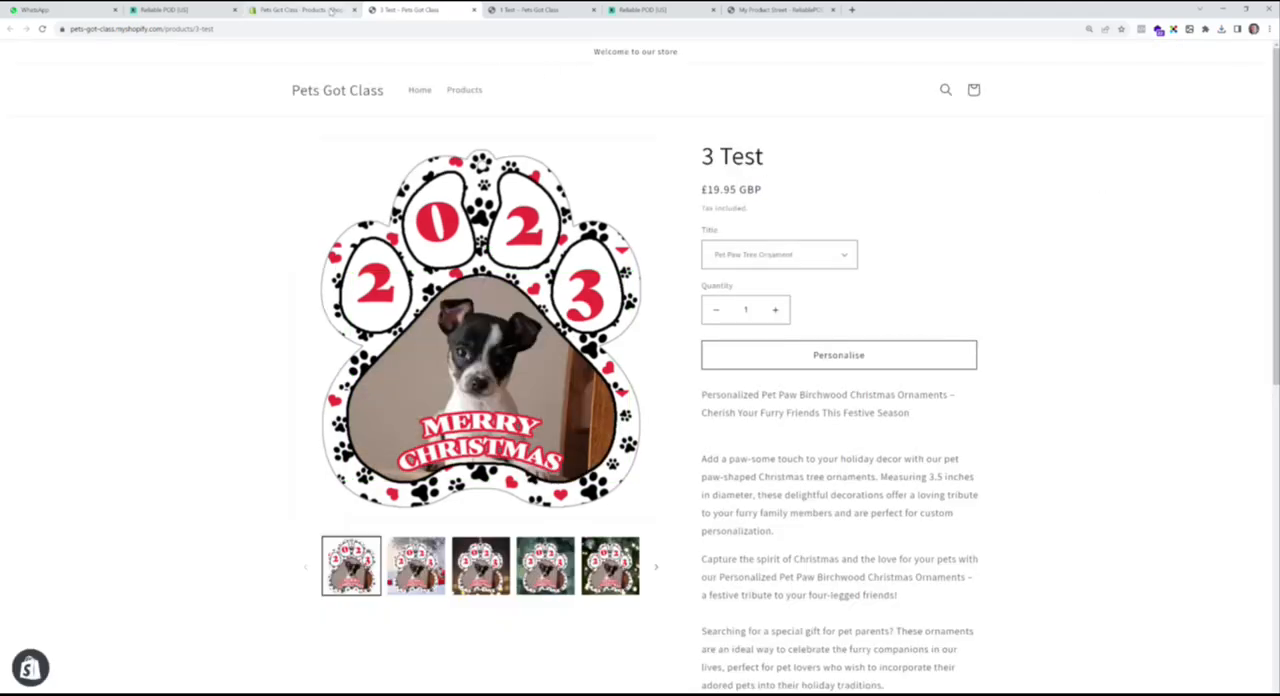
- View the 2 Test product page on the online store from the Shopify product list, and close it when done
{"action": "left_click", "coordinate": [300, 9]}
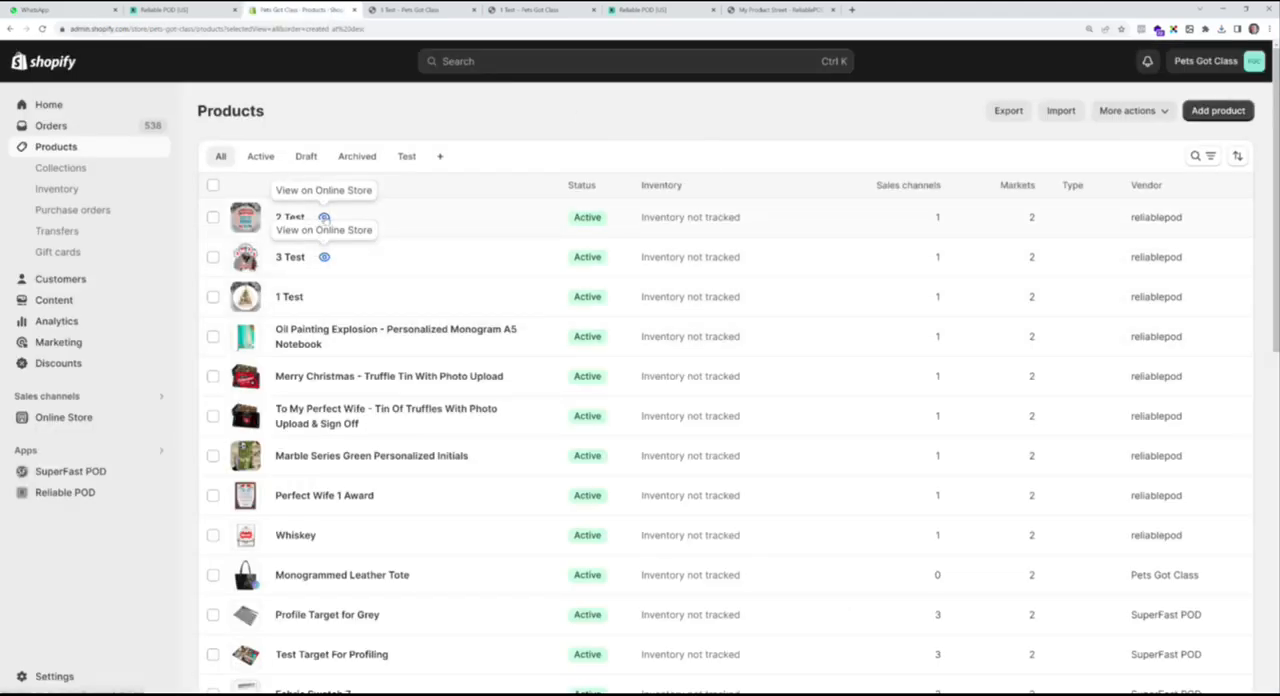
{"action": "left_click", "coordinate": [323, 217]}
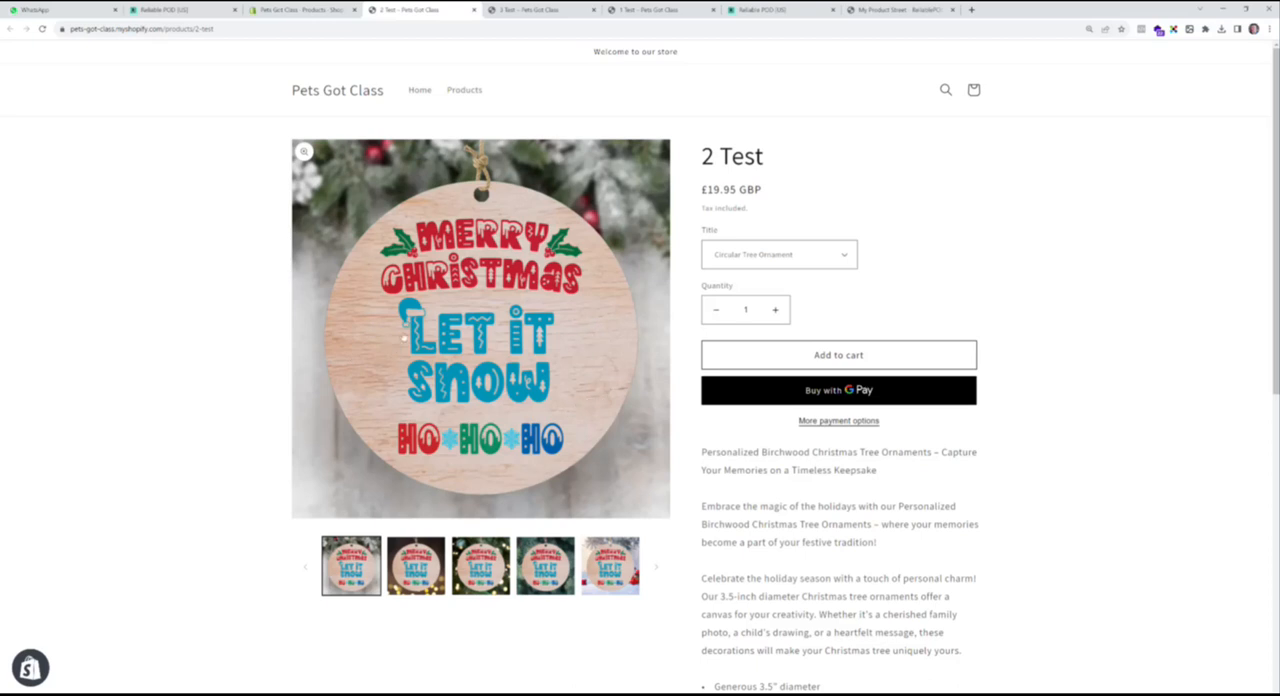
{"action": "left_click", "coordinate": [474, 11]}
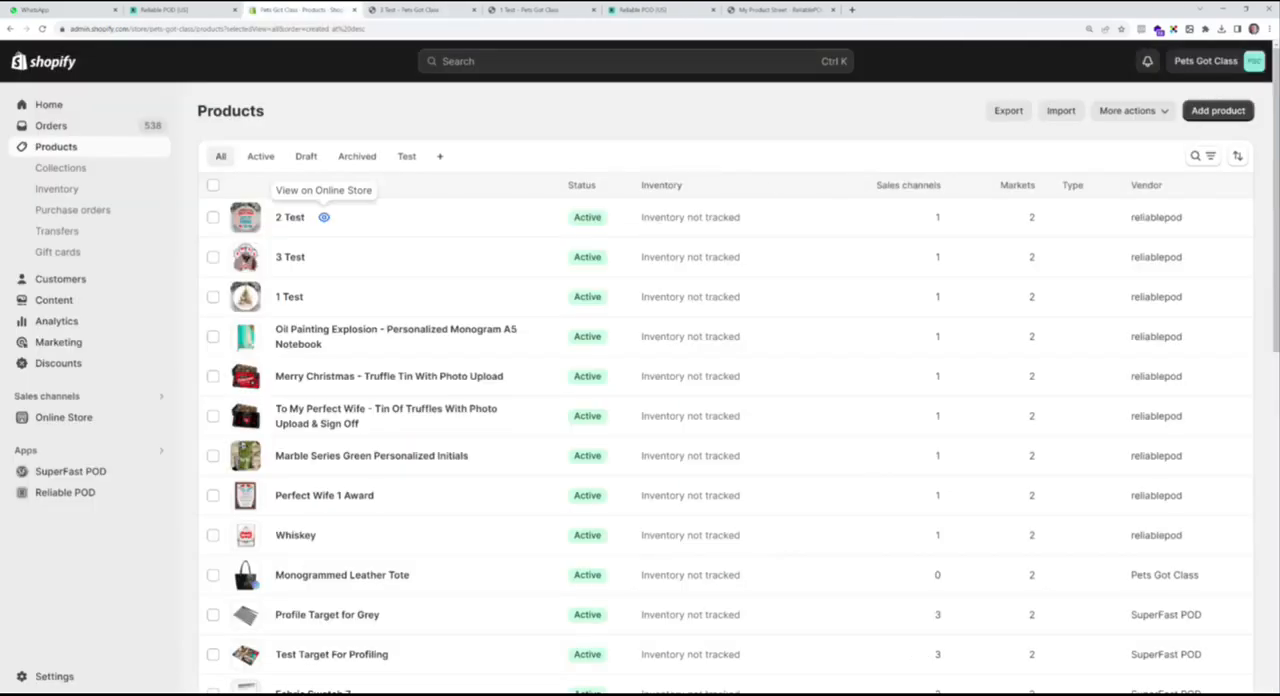